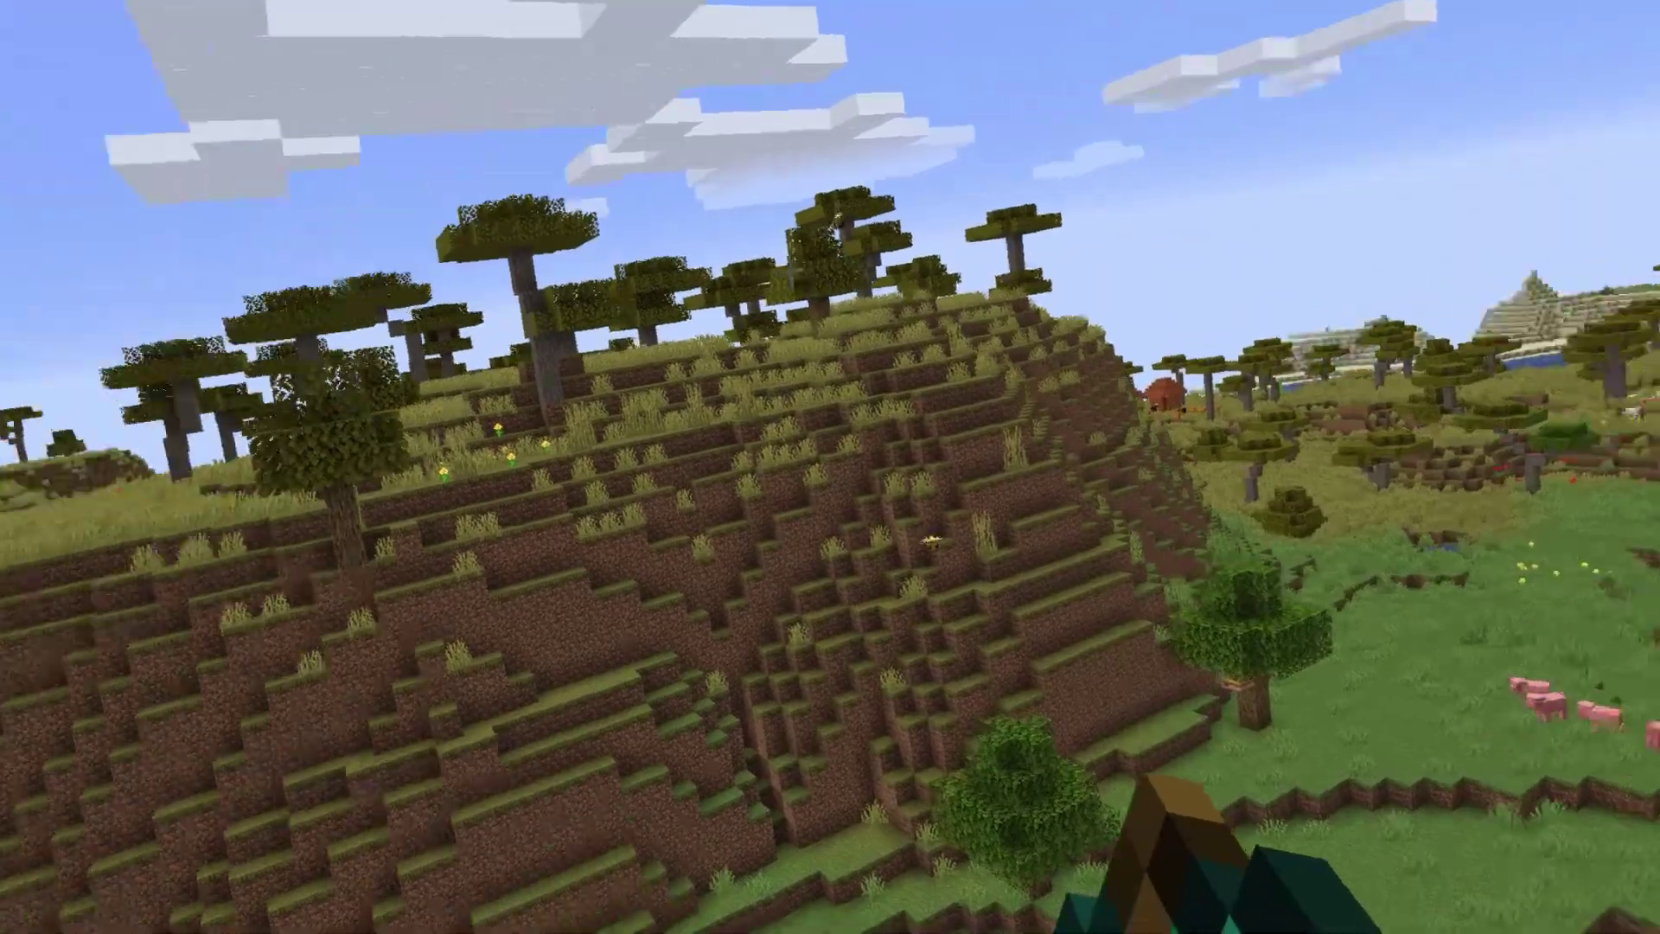
pyautogui.press('w')
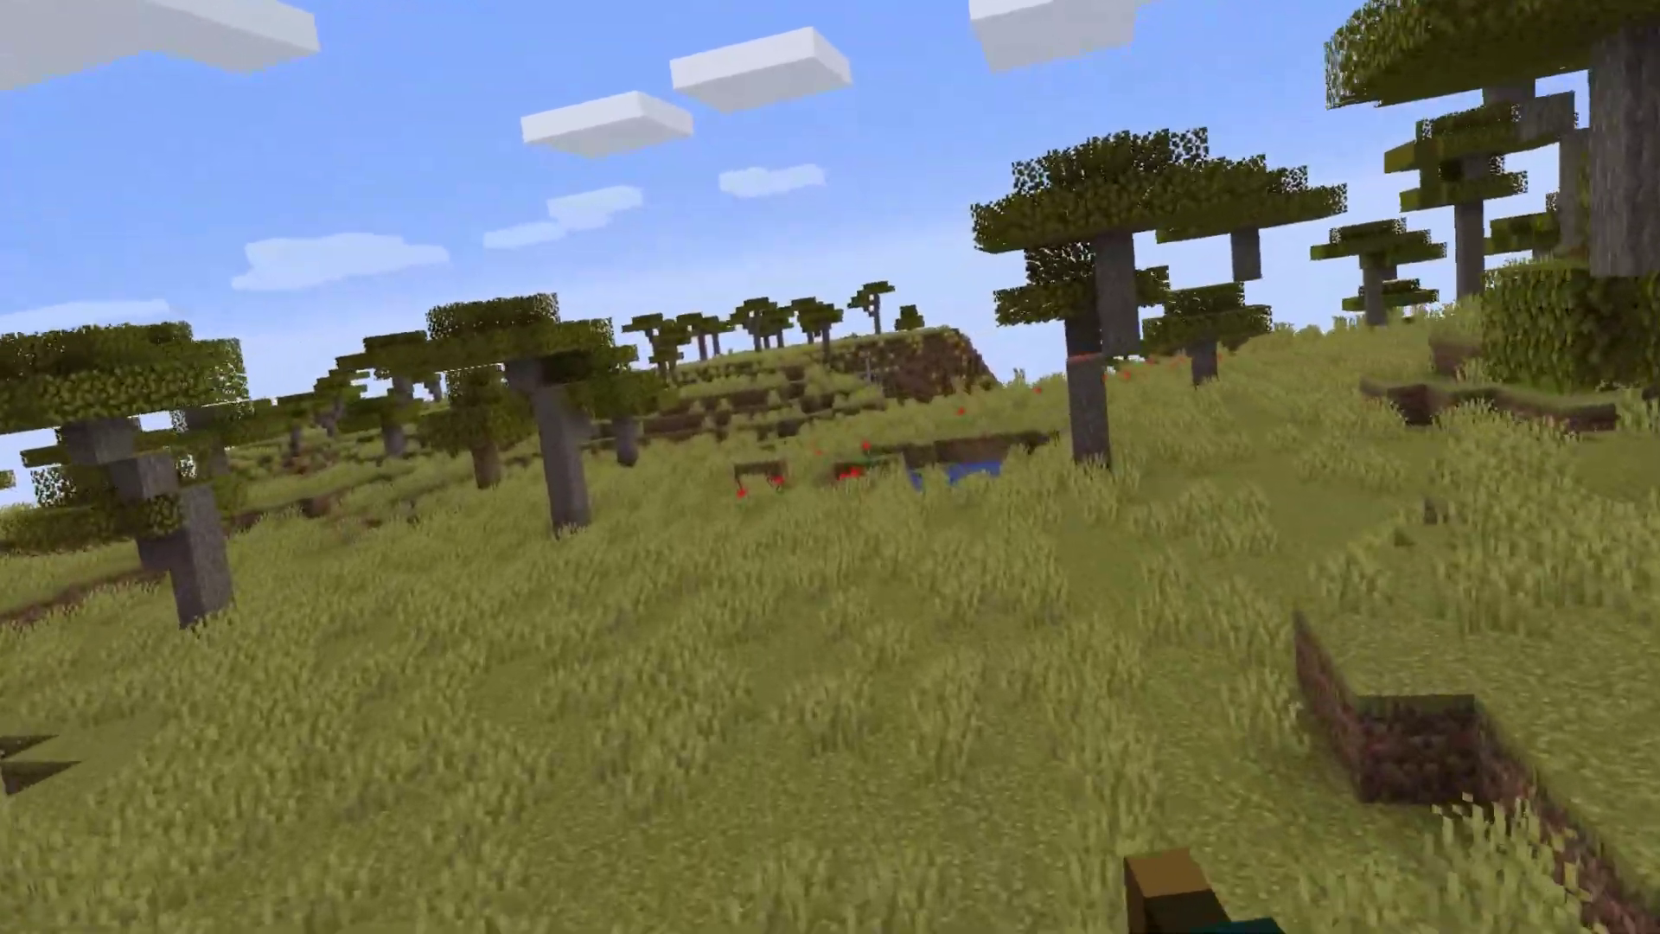
pyautogui.press('w')
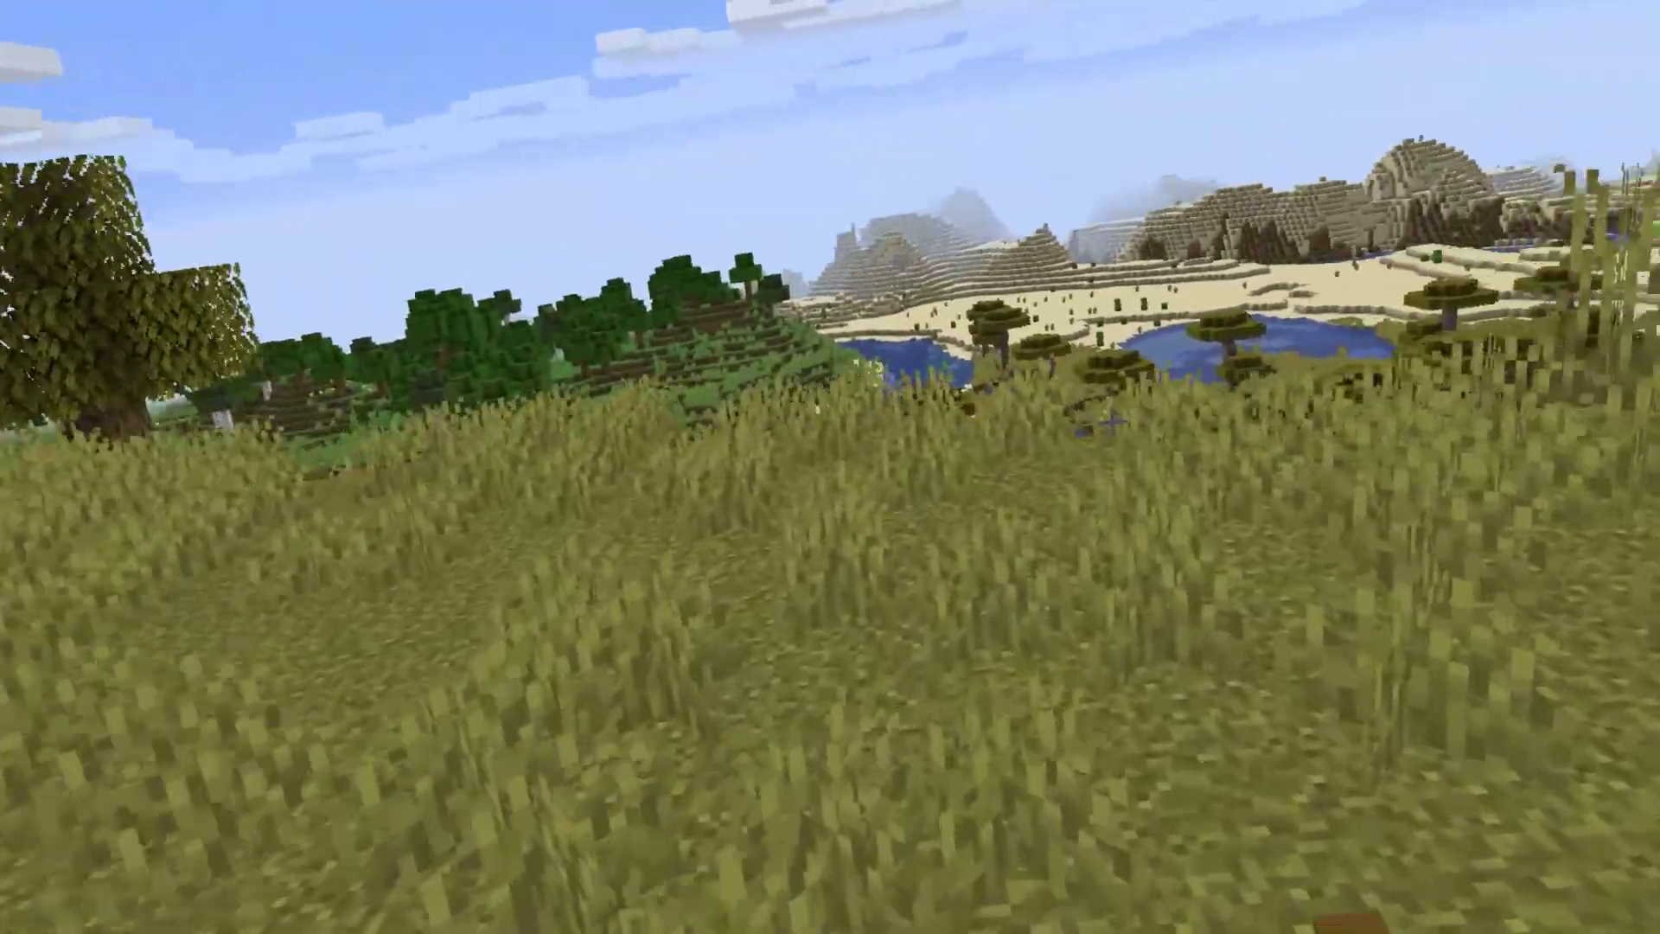
pyautogui.press('w')
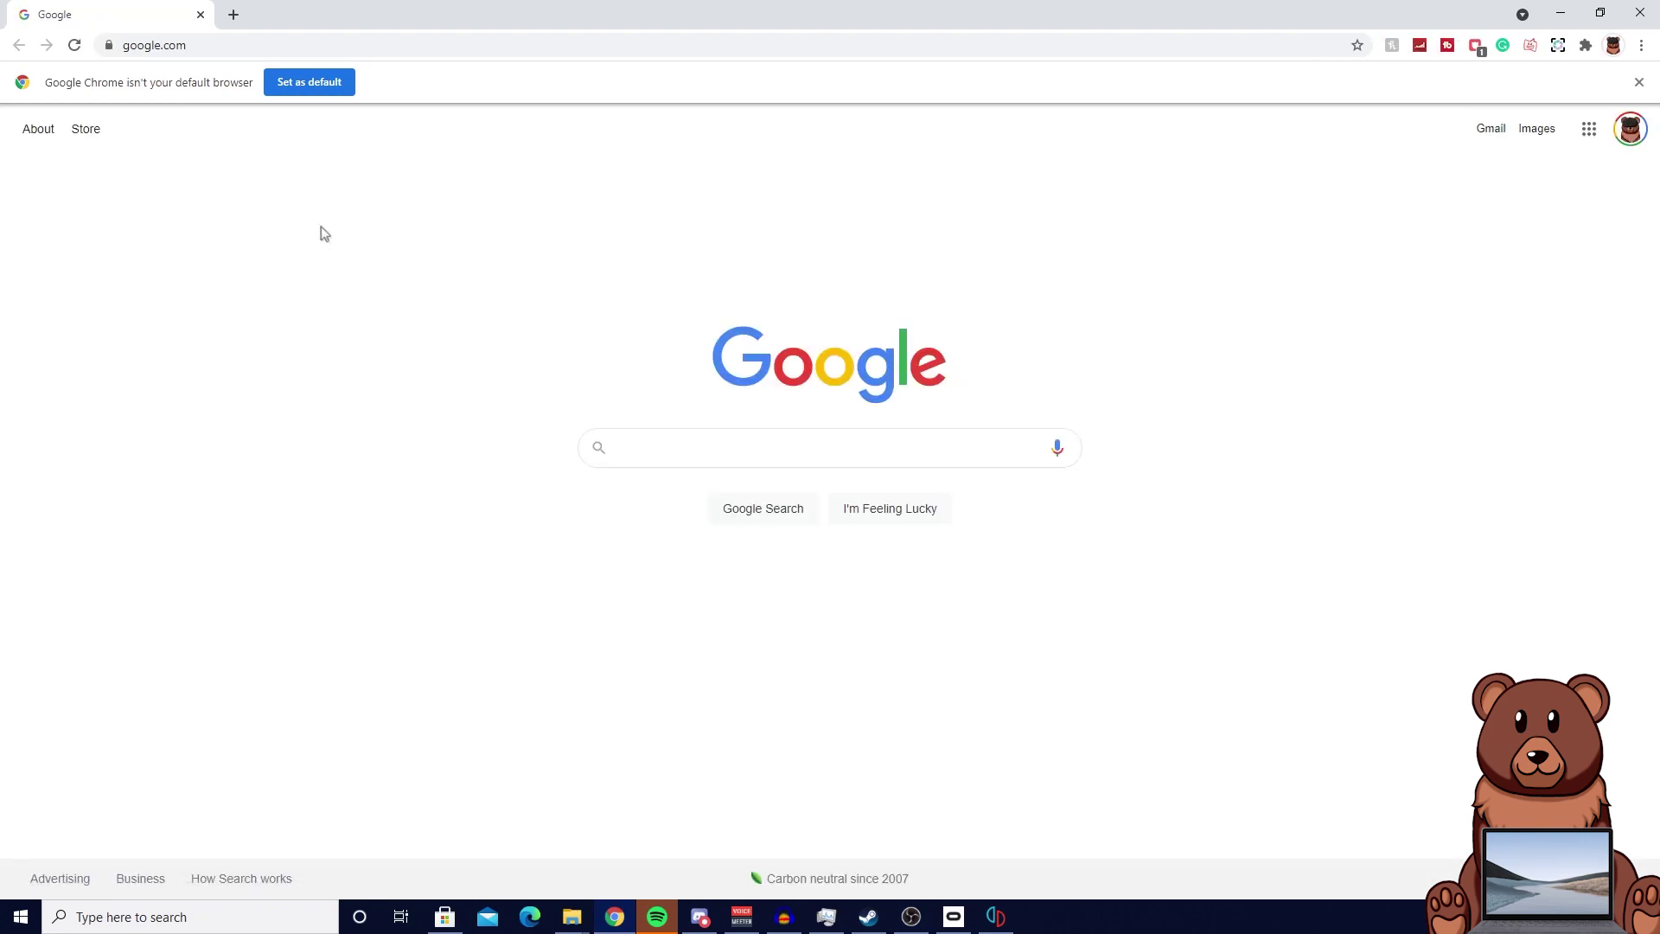
# Search the web for vivecraft, open the official Vivecraft site and go to its Downloads page.
pyautogui.click(192, 45)
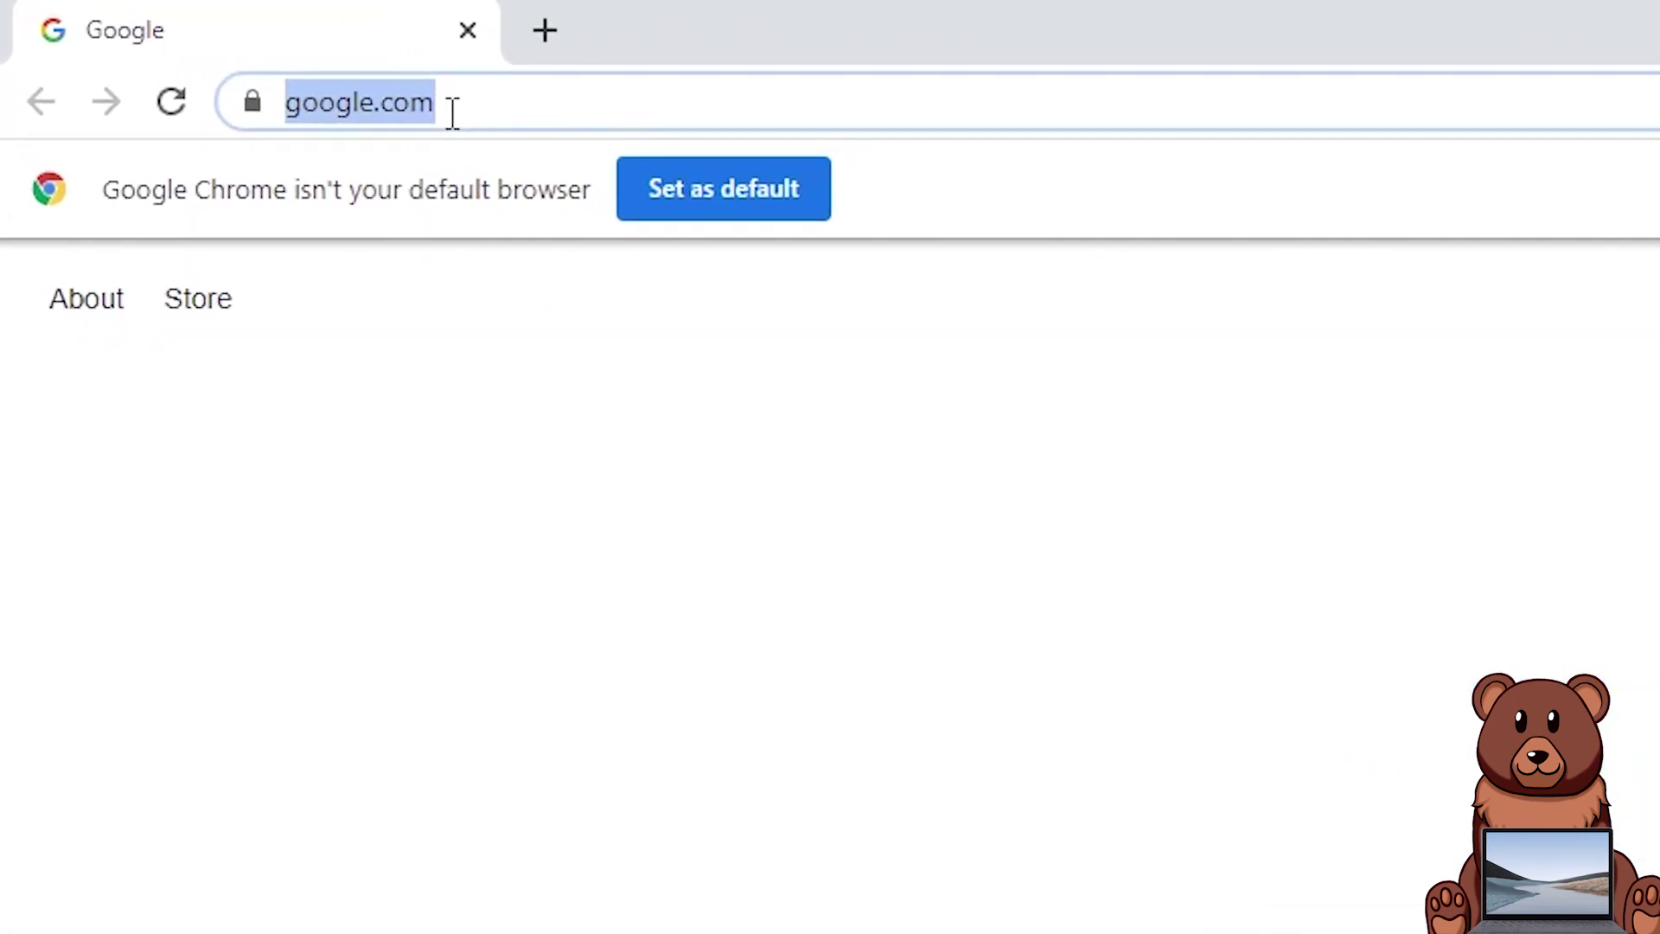
pyautogui.write('viv')
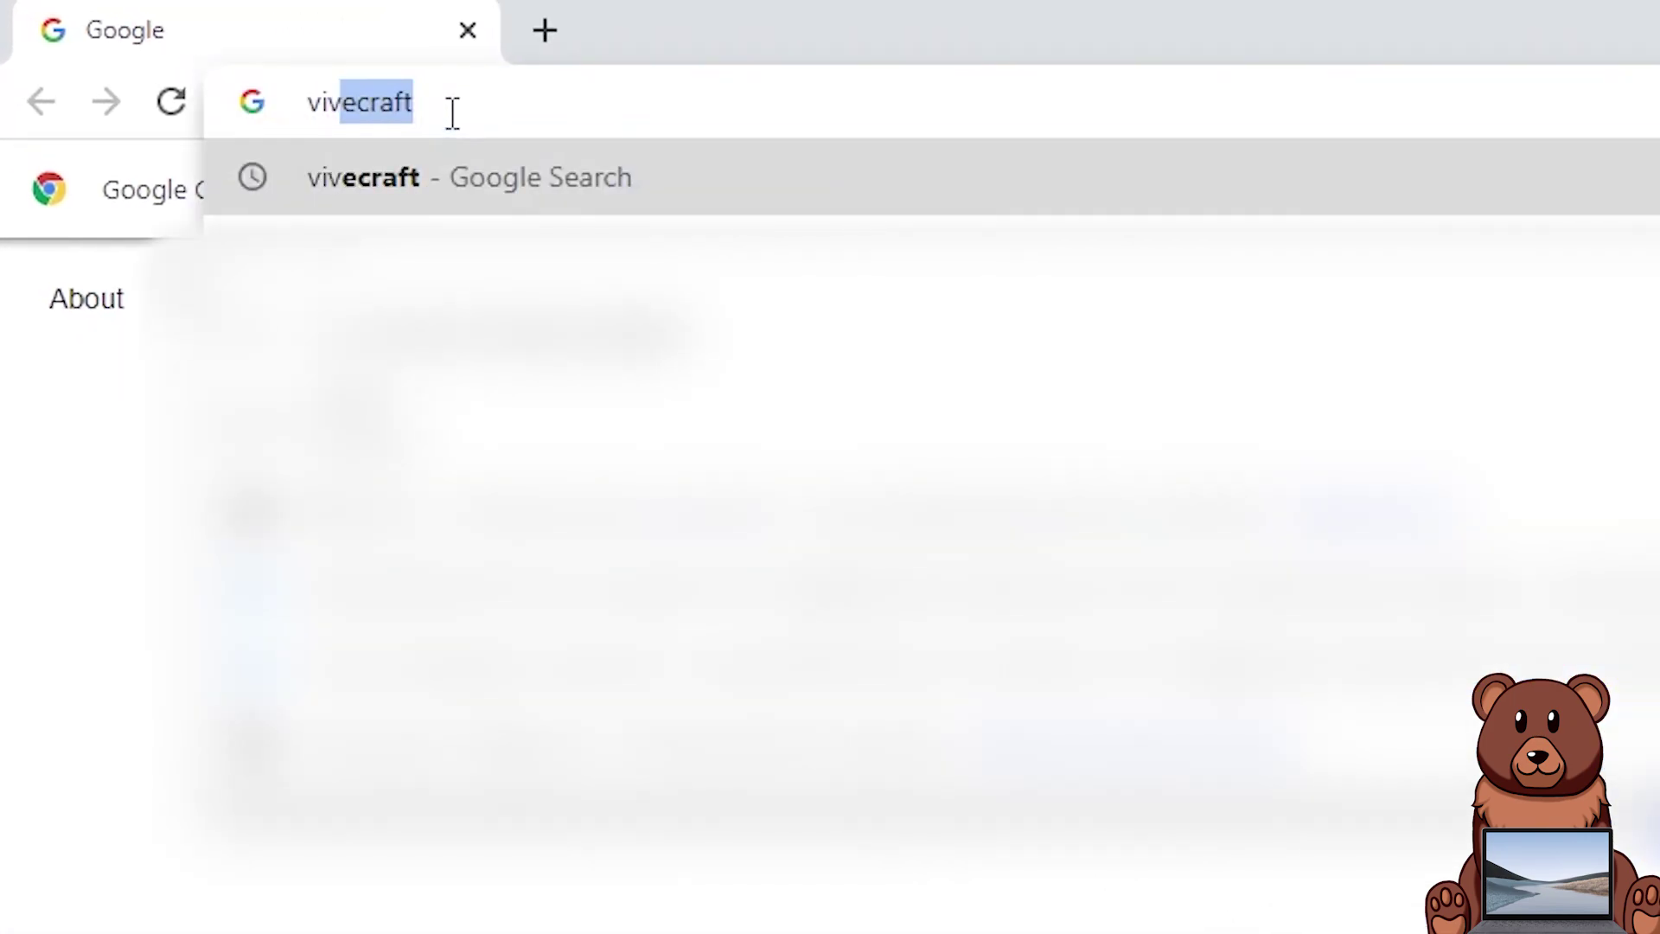
pyautogui.press('Return')
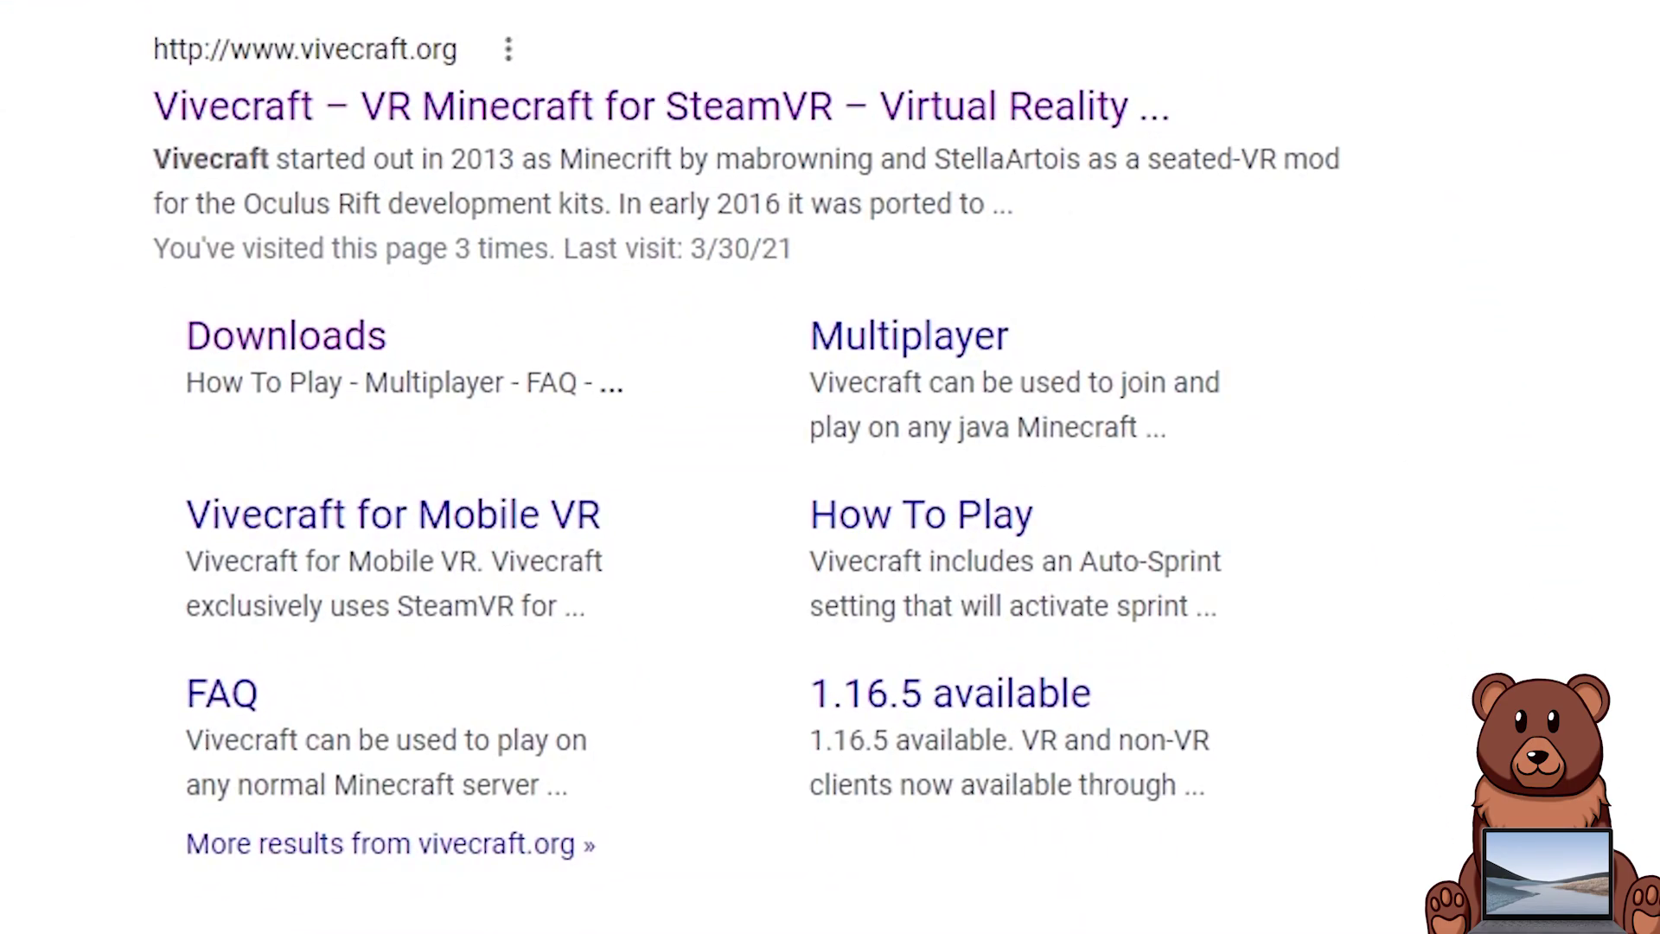
pyautogui.click(729, 110)
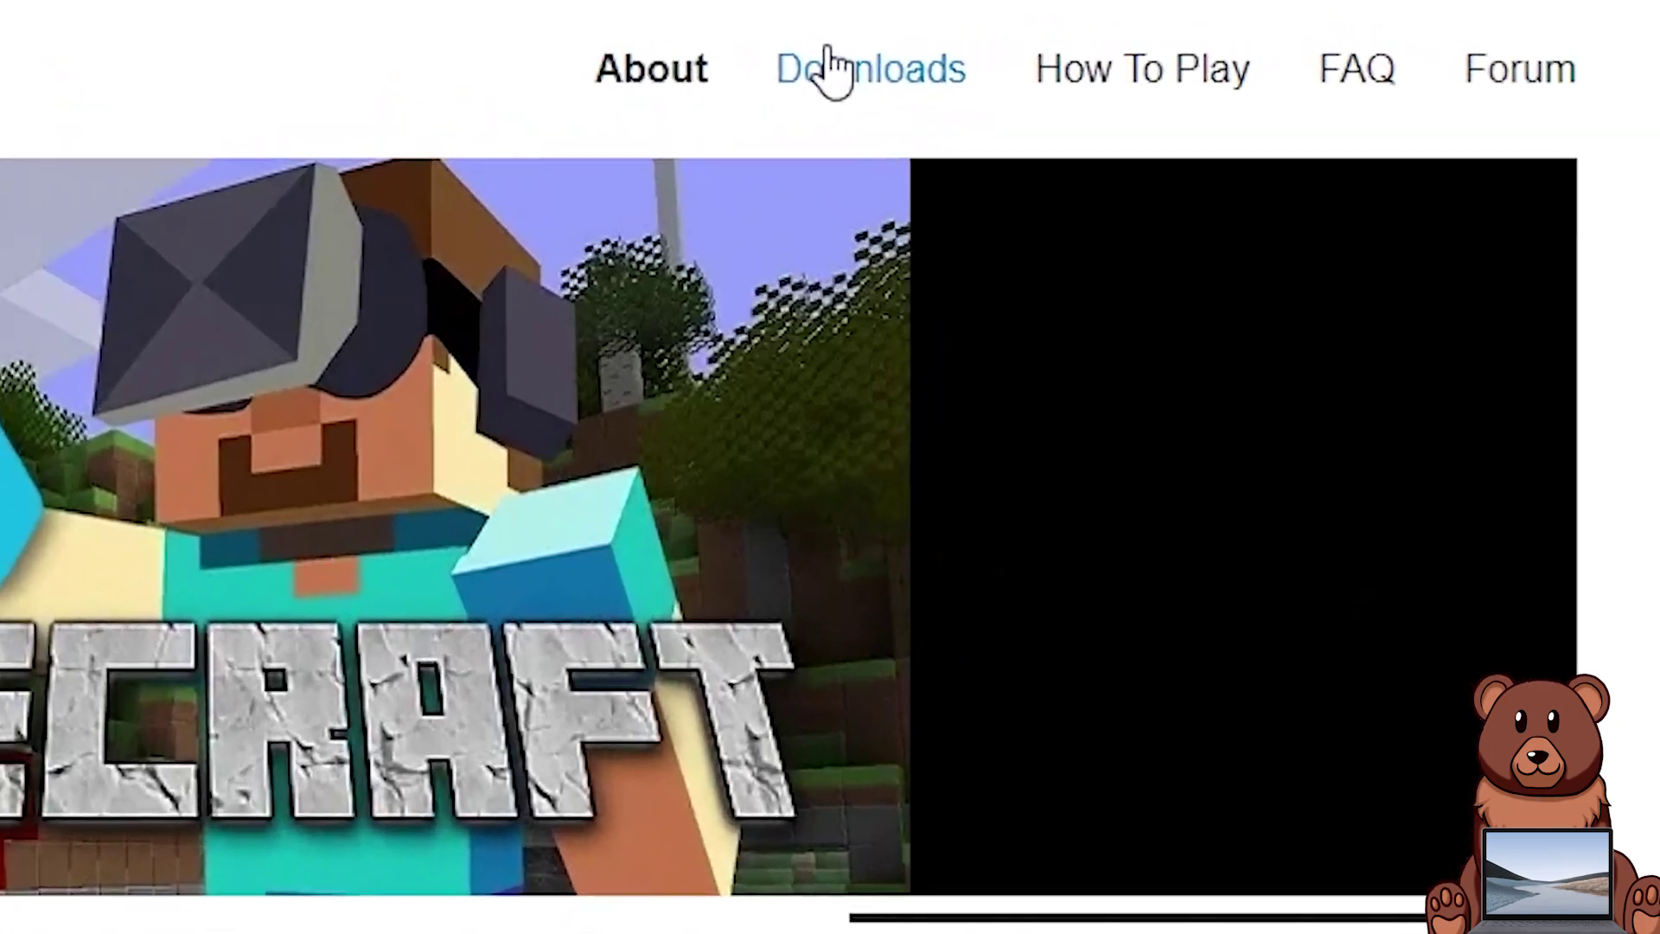
pyautogui.click(1110, 36)
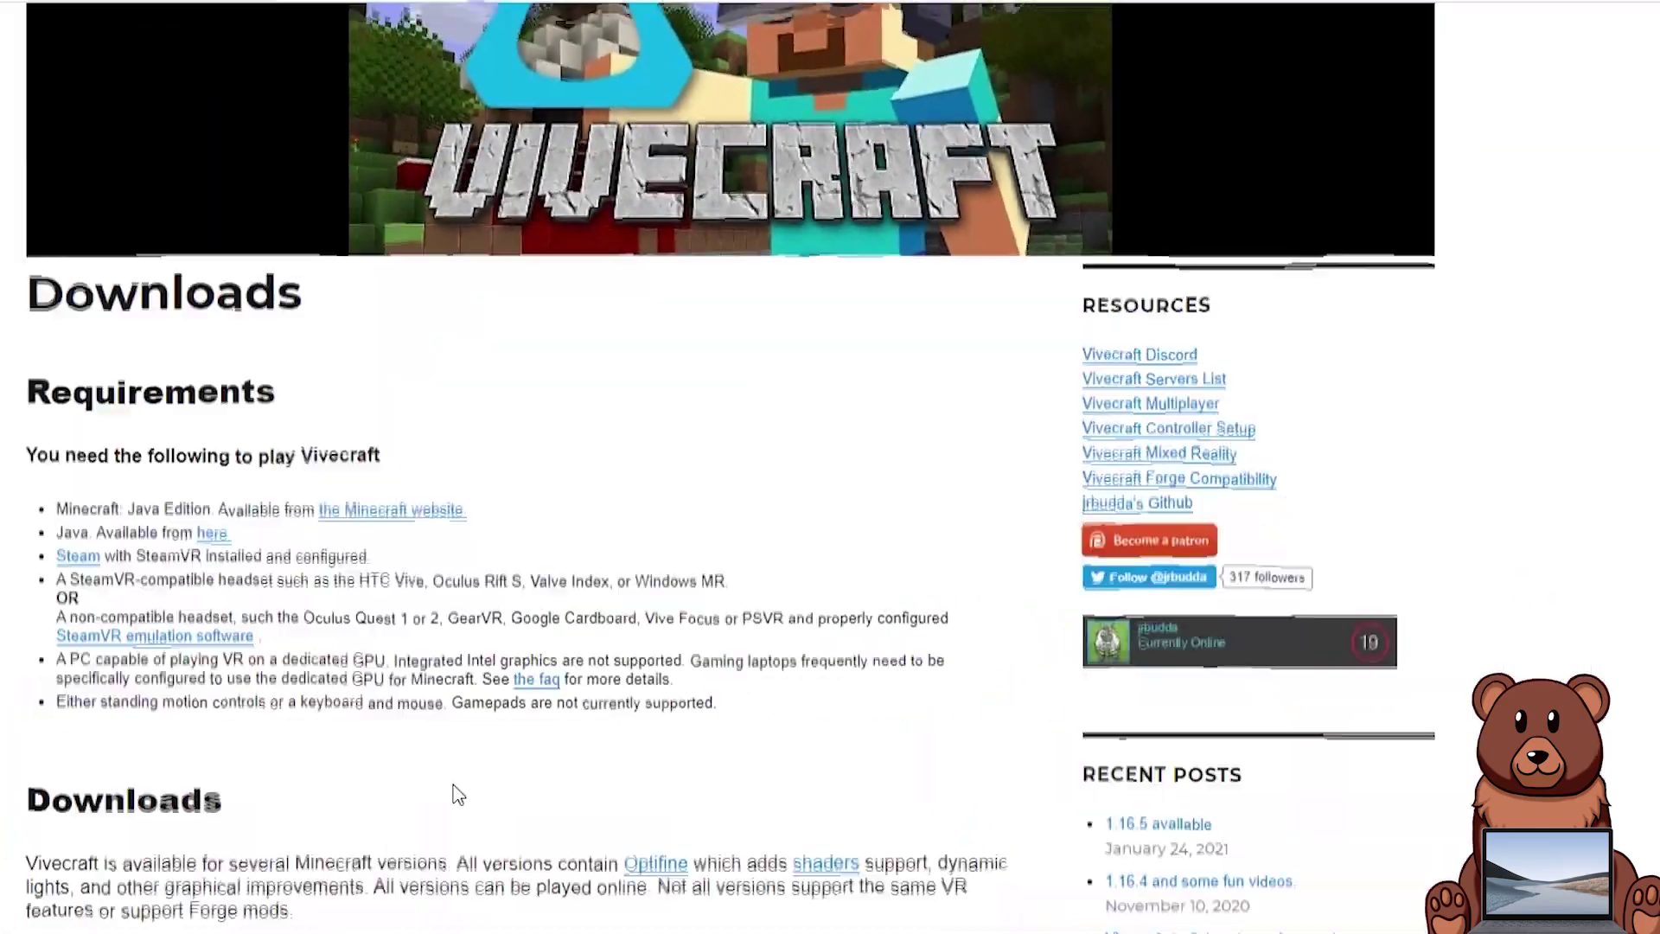
# Open the Vivecraft 1.16.X release page from the current versions table and download vivecraft-1.16.5-jrbudda-7-1-installer.exe.
pyautogui.scroll(-10, 584, 672)
pyautogui.scroll(-10, 586, 673)
pyautogui.scroll(5, 522, 649)
pyautogui.scroll(4, 522, 648)
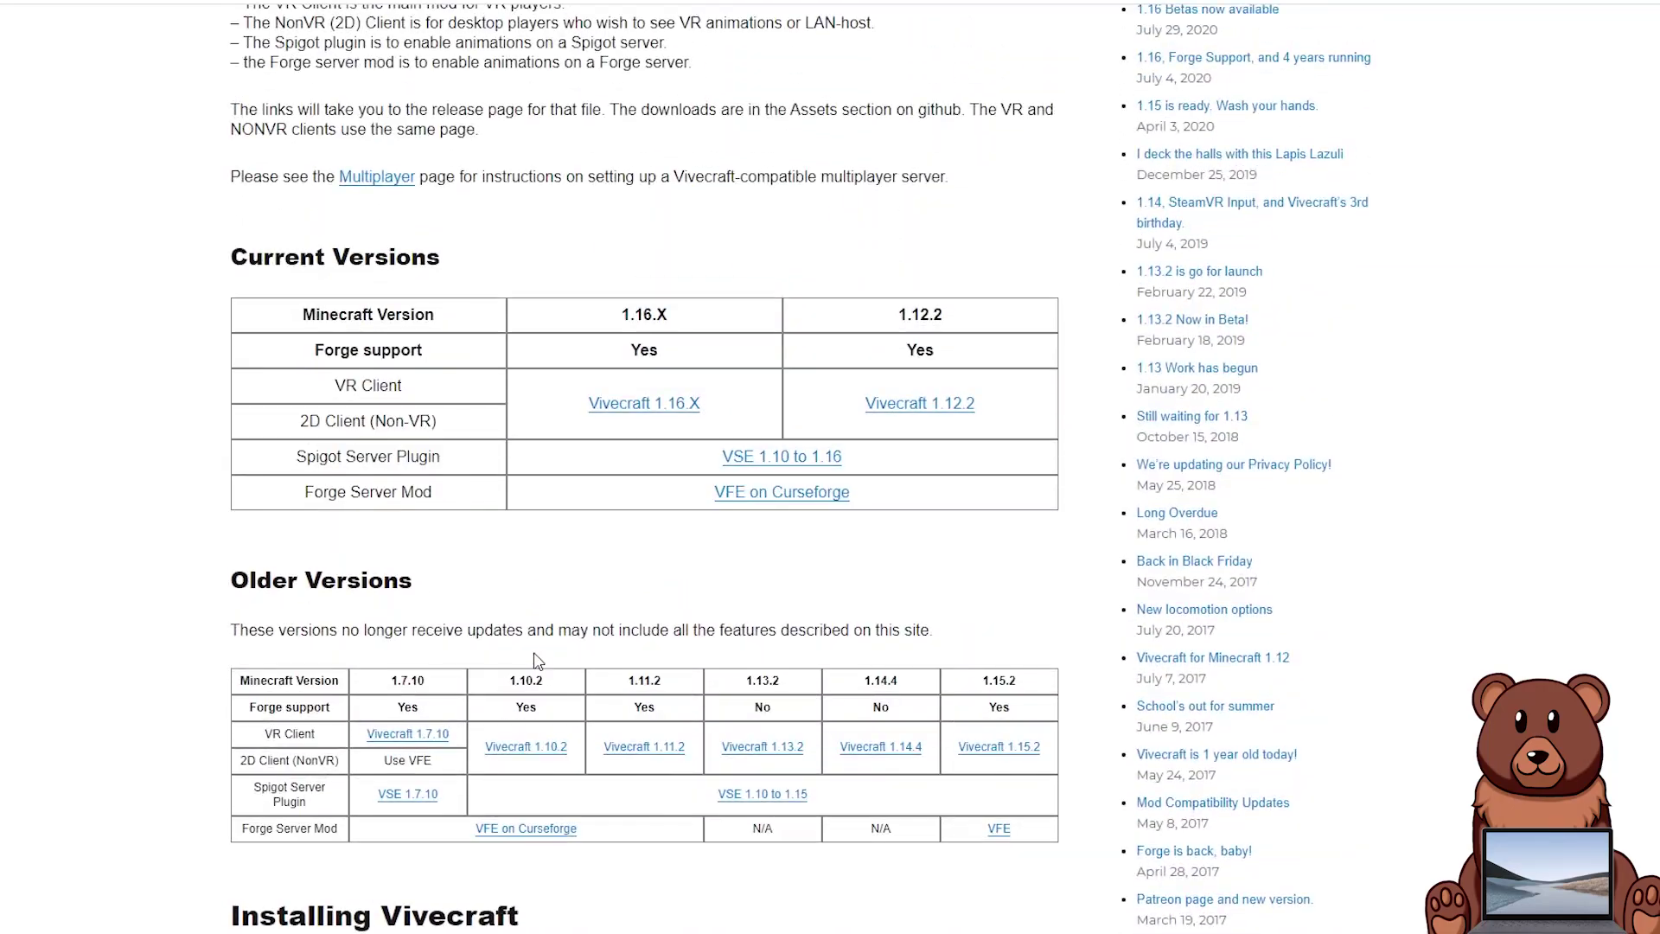
pyautogui.moveTo(222, 255); pyautogui.dragTo(502, 270)
pyautogui.scroll(1, 501, 270)
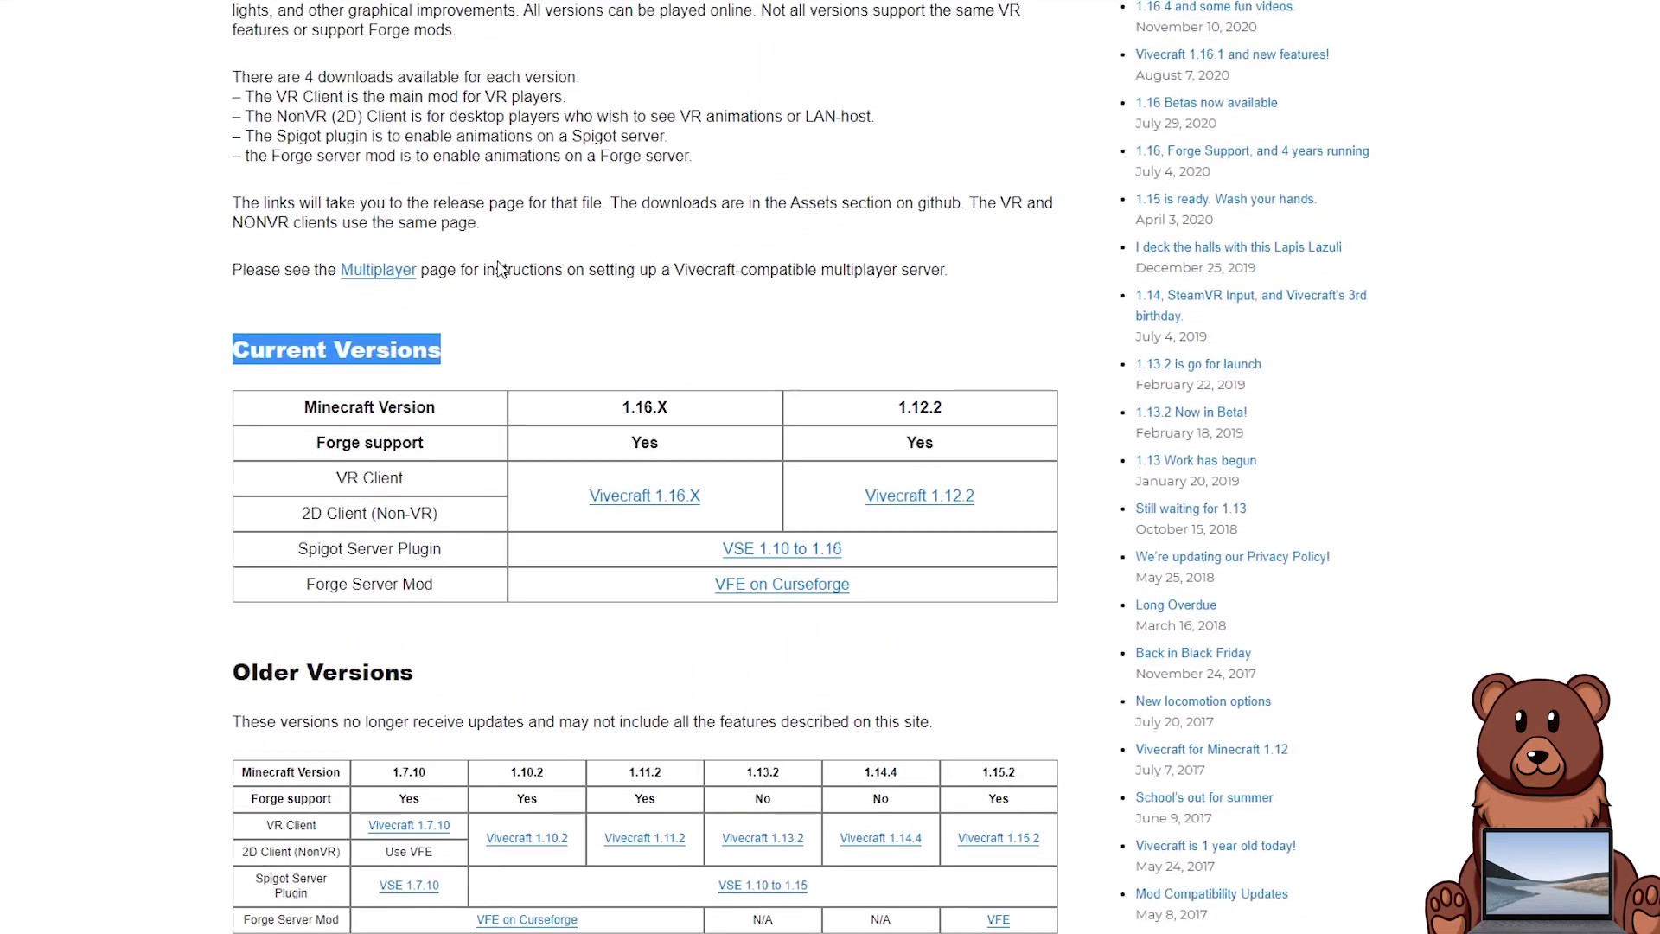
pyautogui.click(595, 356)
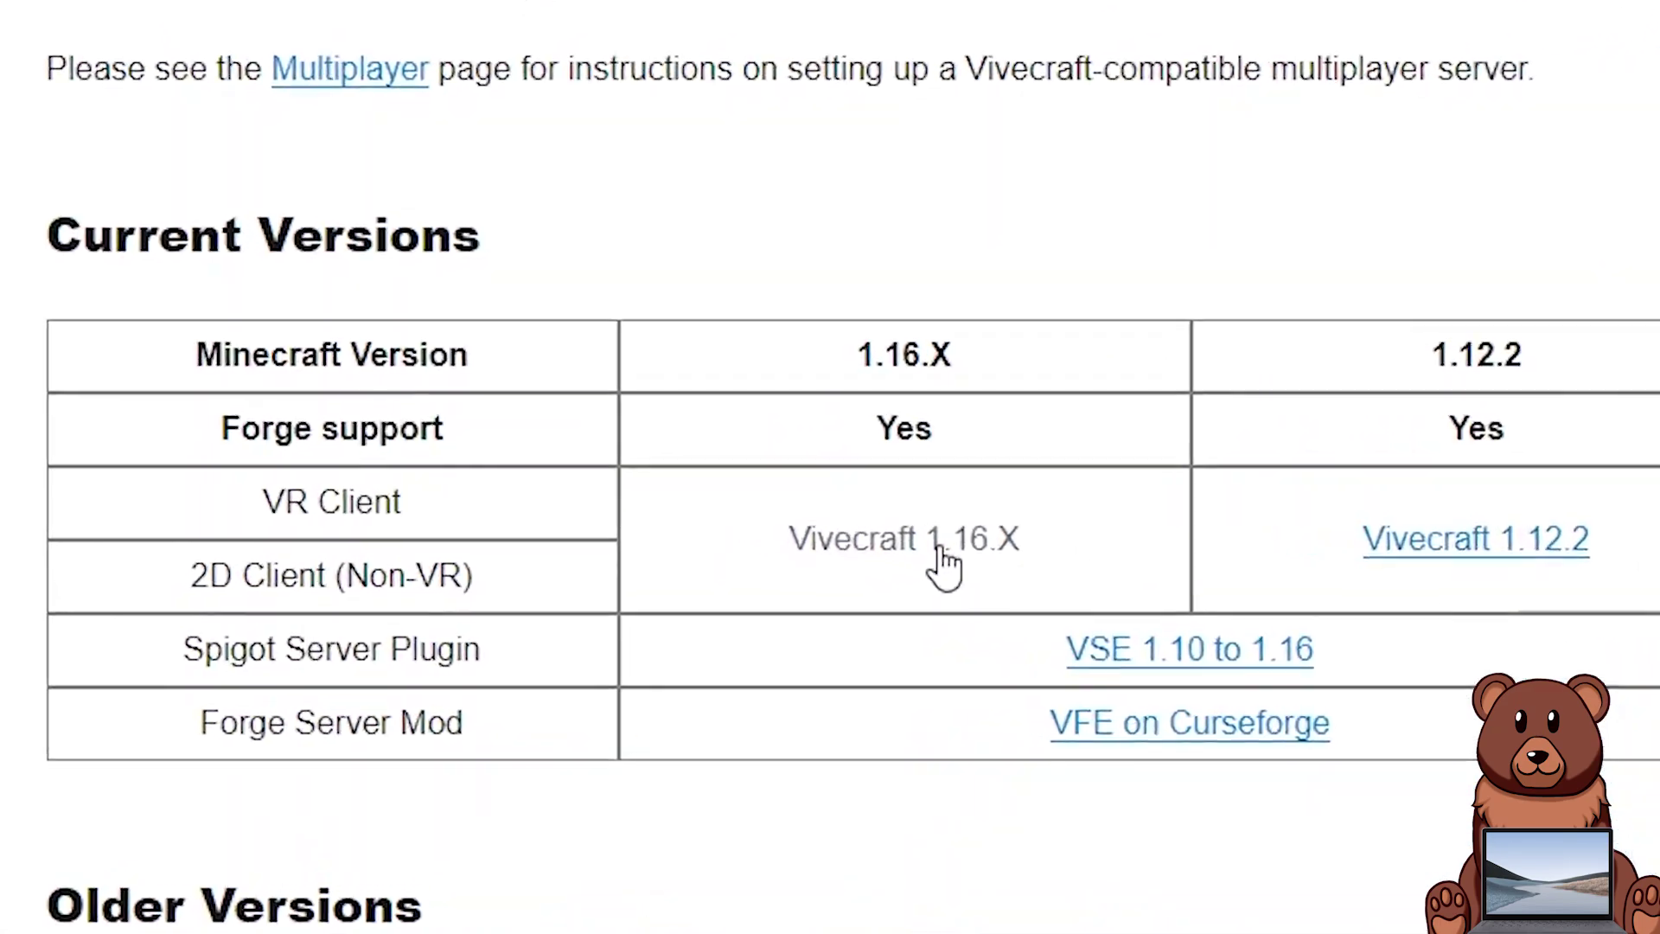
pyautogui.click(968, 555)
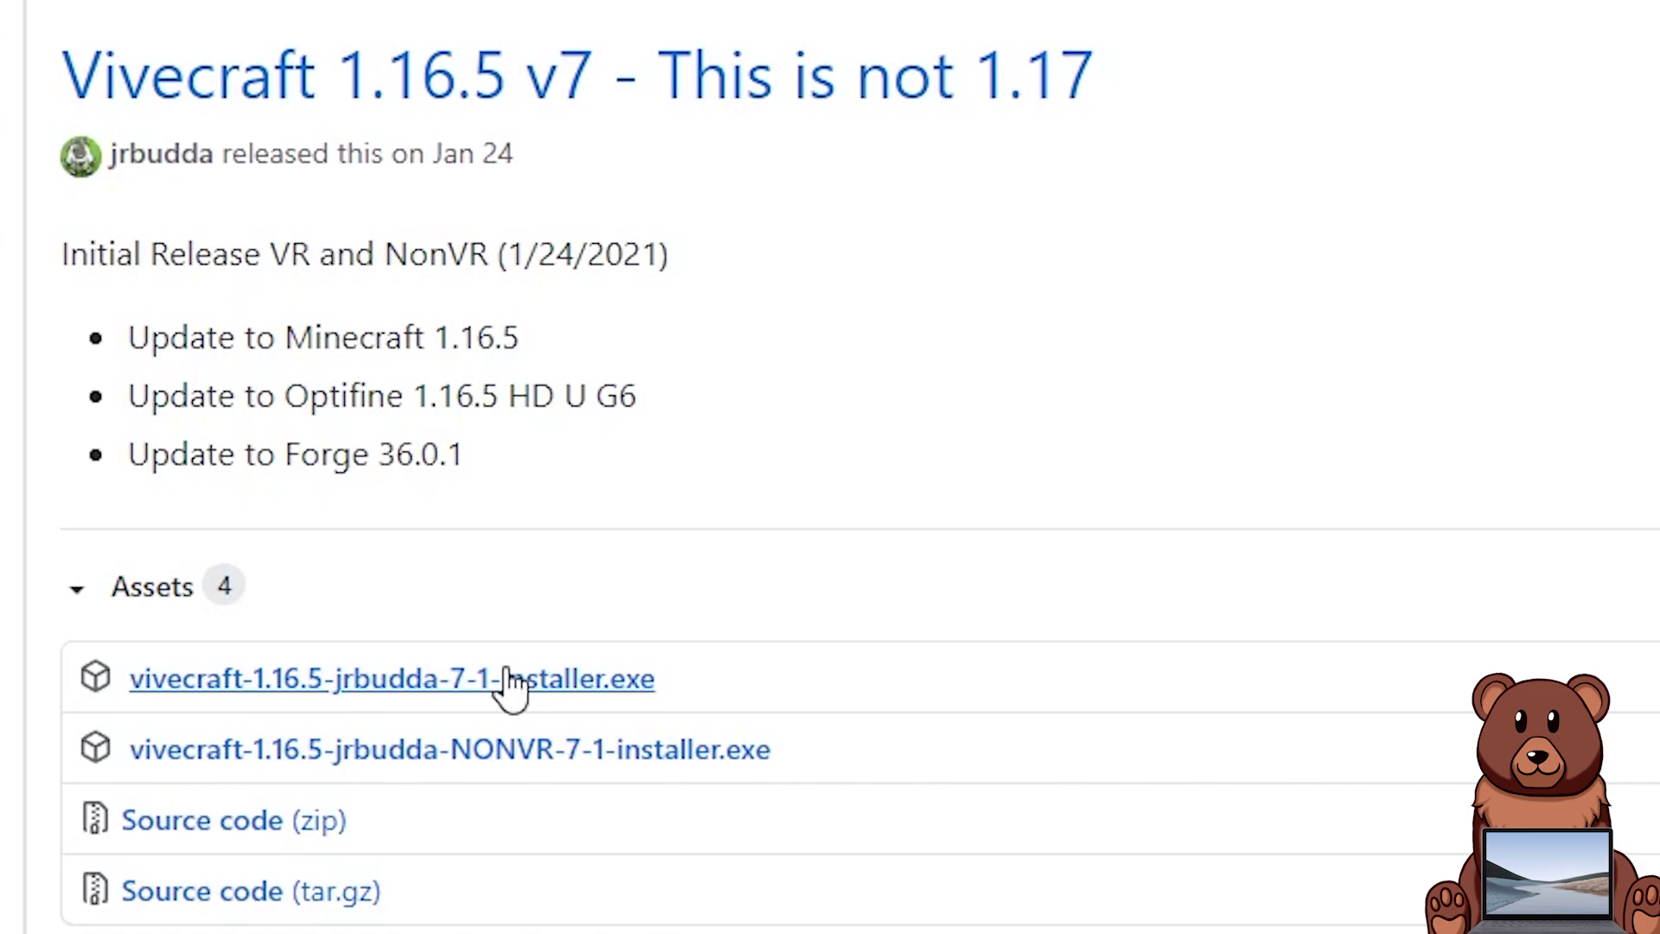
pyautogui.click(509, 679)
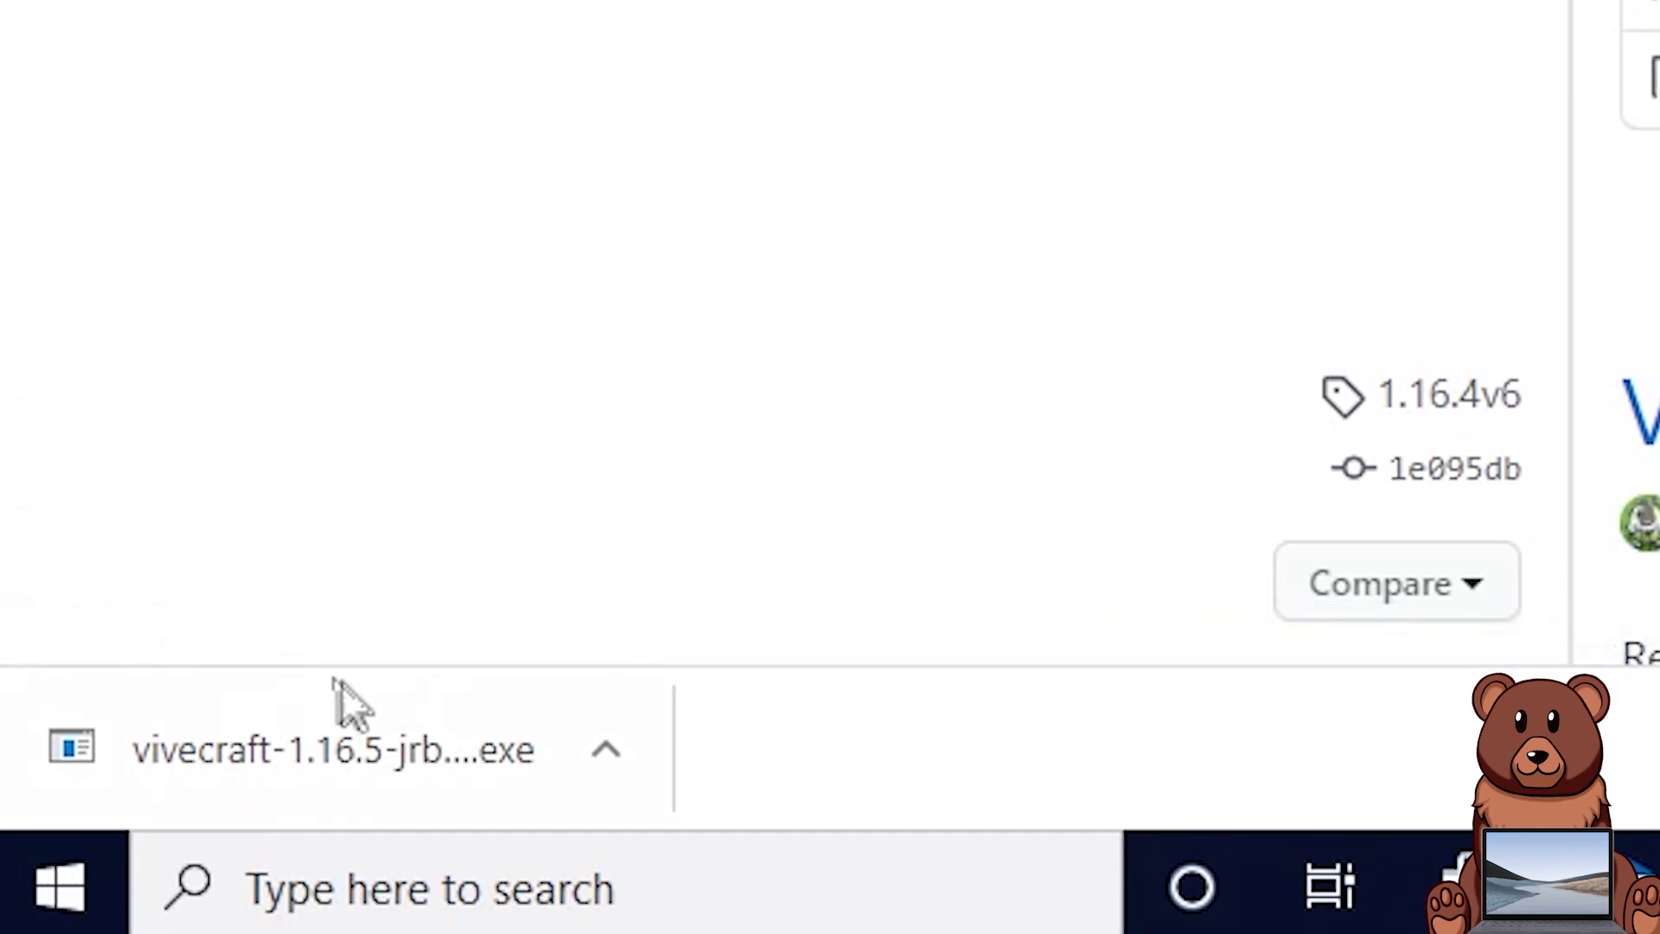
# Run the downloaded Vivecraft installer with its default options and complete the installation.
pyautogui.click(427, 730)
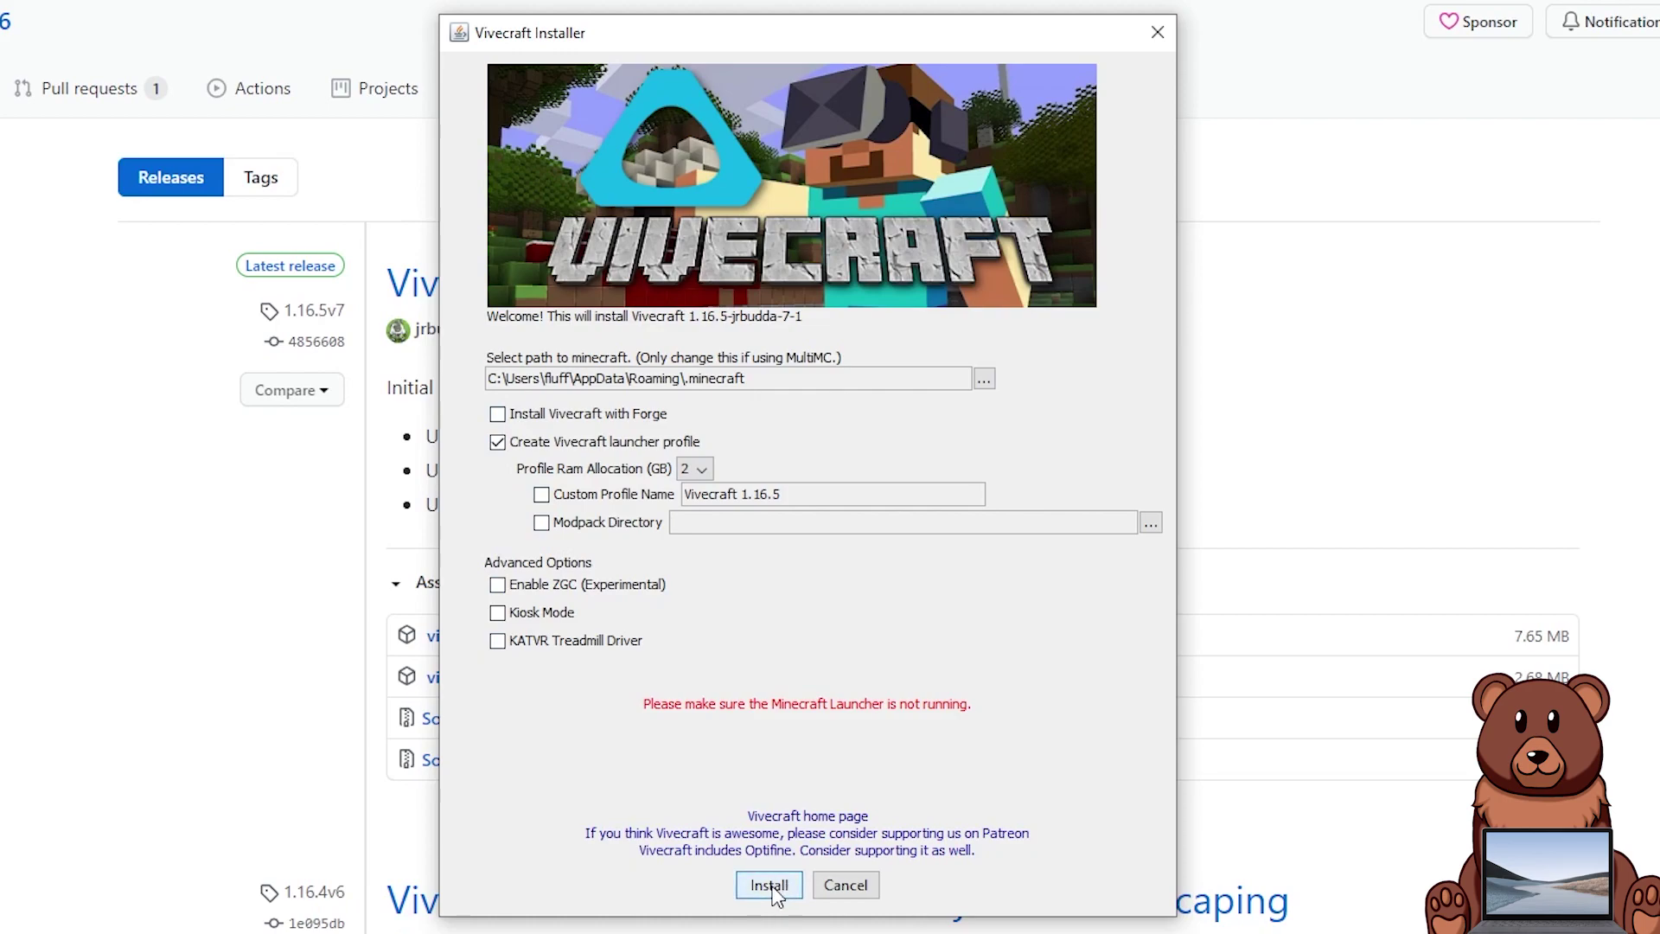
pyautogui.click(771, 888)
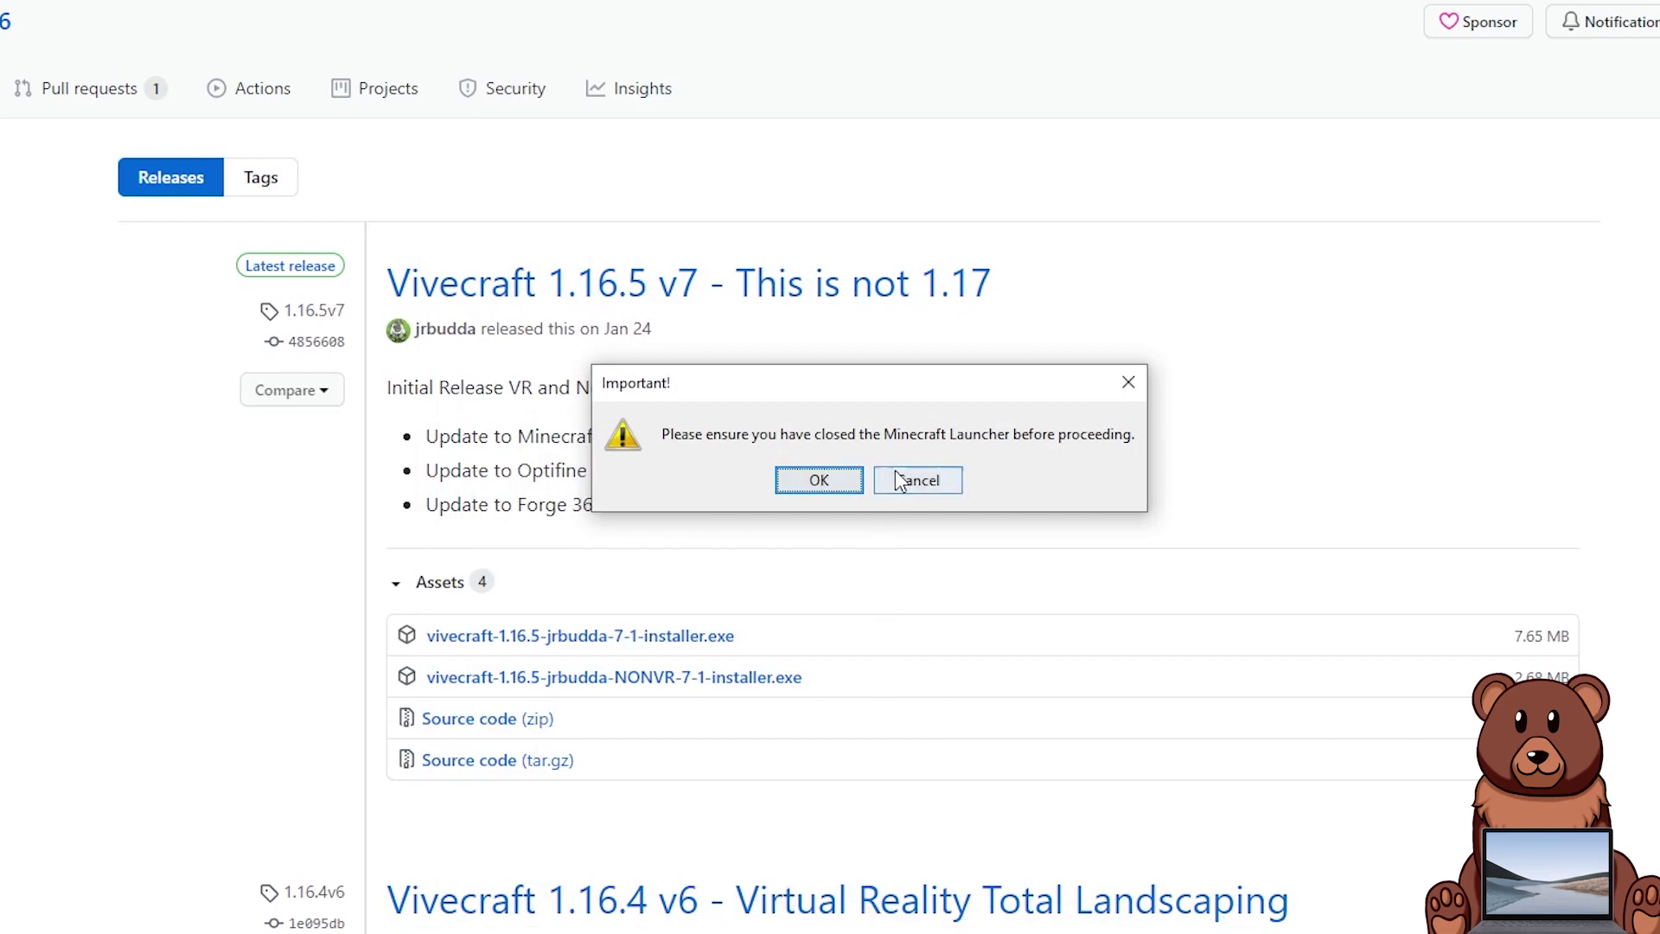
pyautogui.click(853, 481)
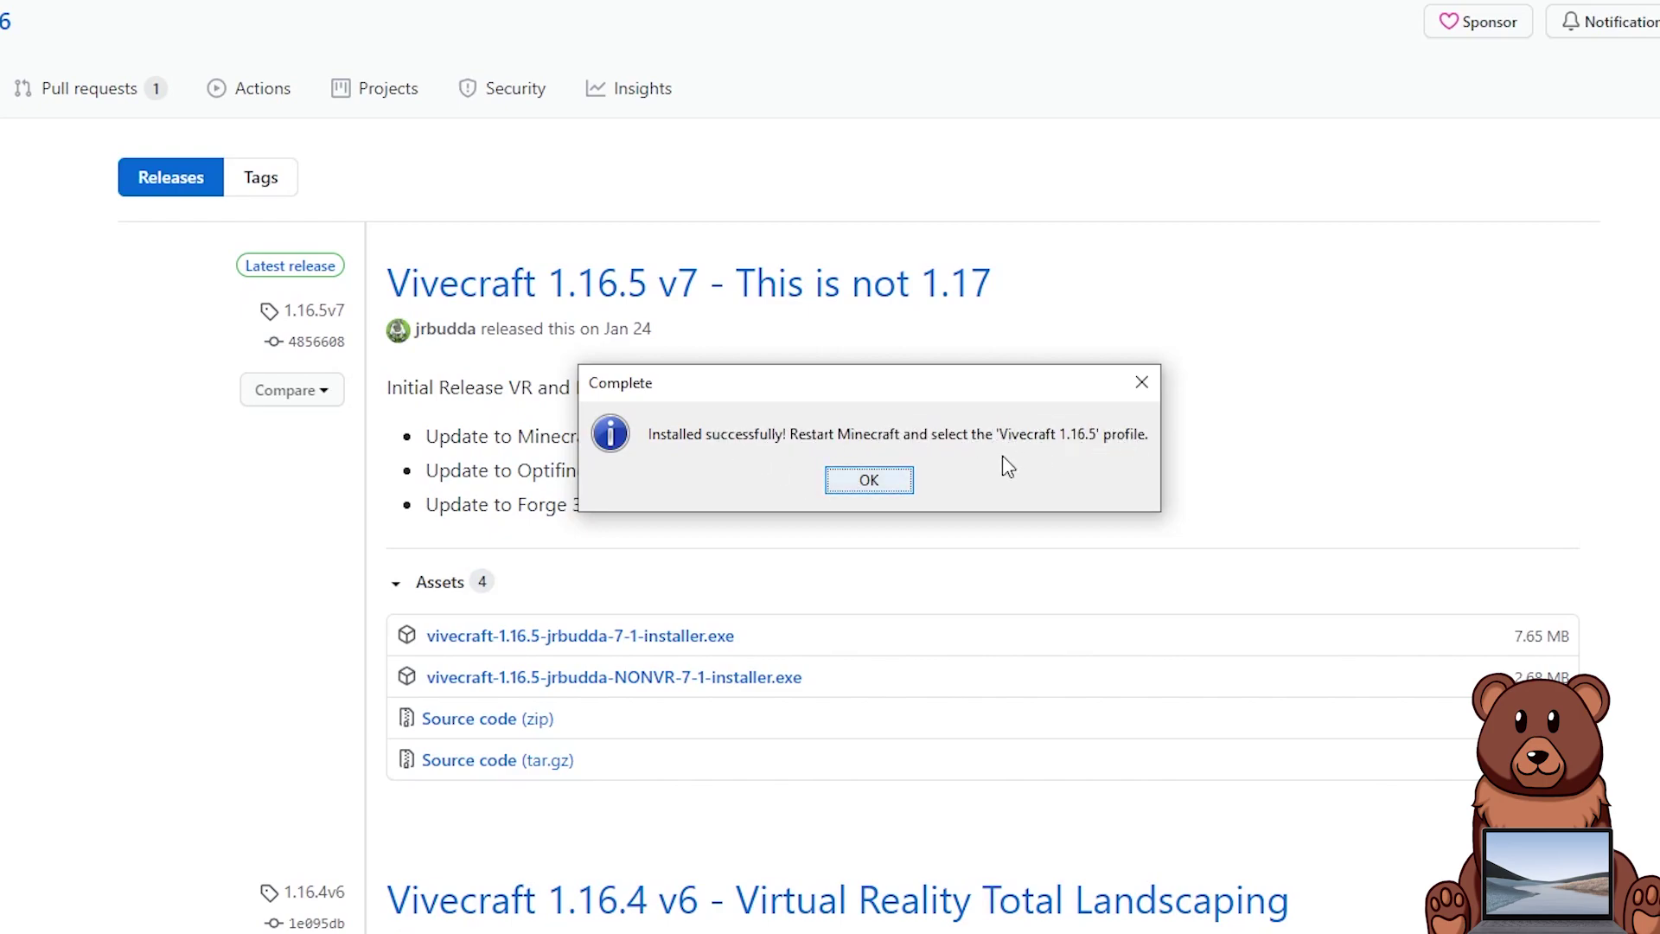
pyautogui.click(889, 487)
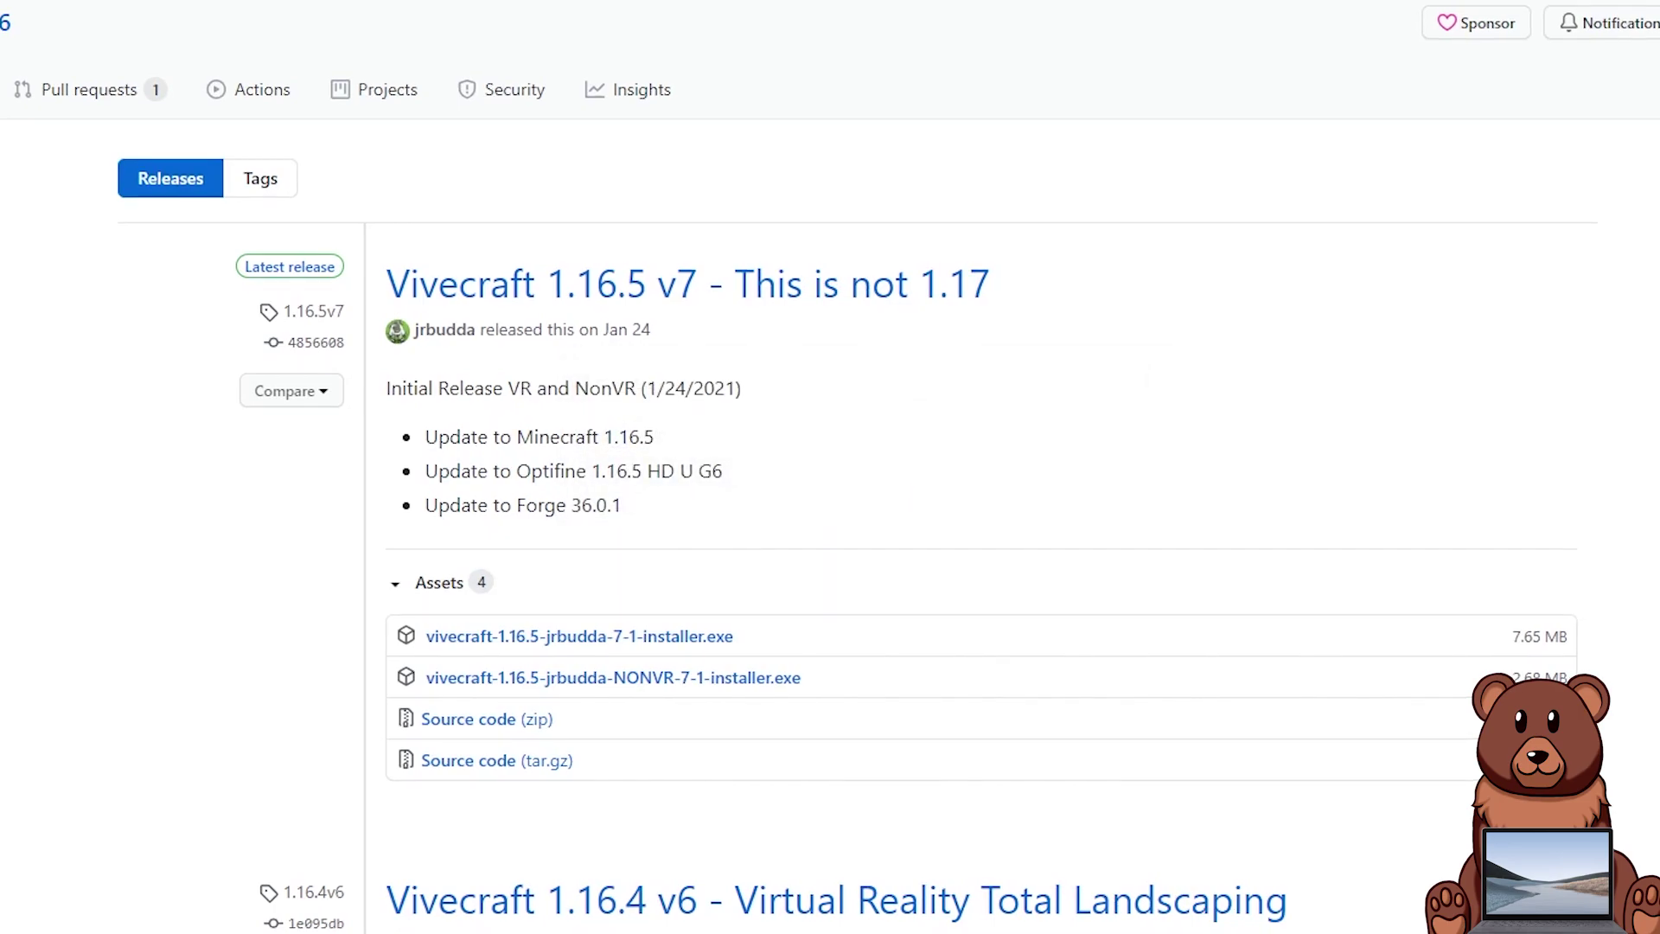
# Switch to the Minecraft Launcher and select the Vivecraft 1.16.5 installation for Java Edition.
pyautogui.press('super+s')
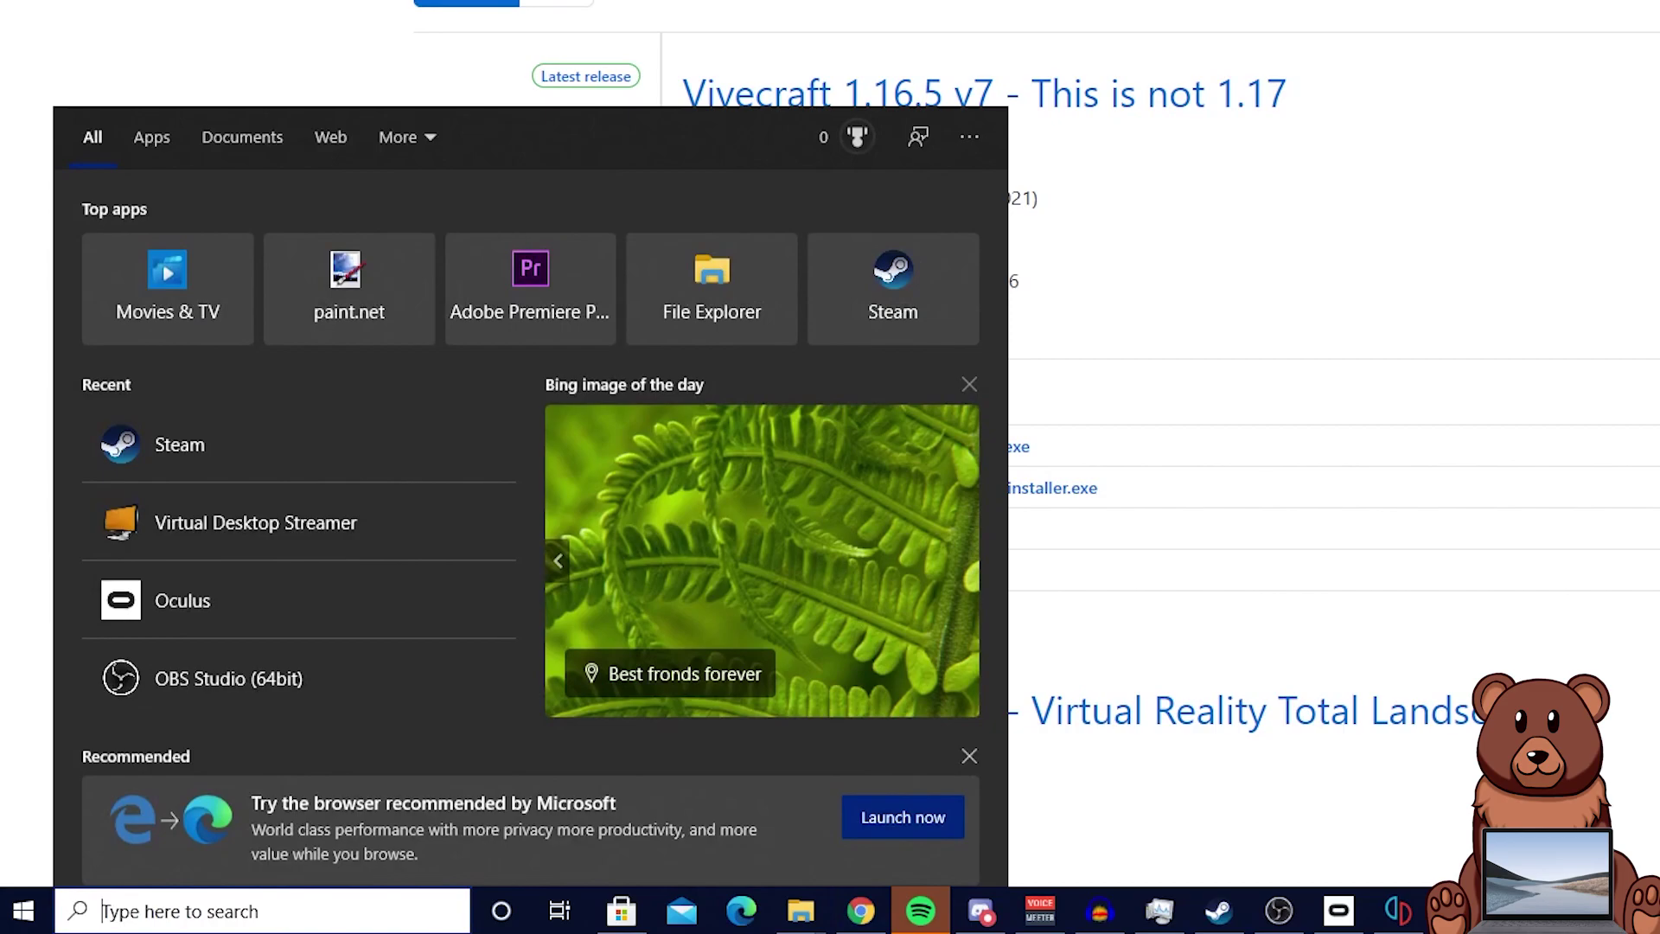
pyautogui.write('mine')
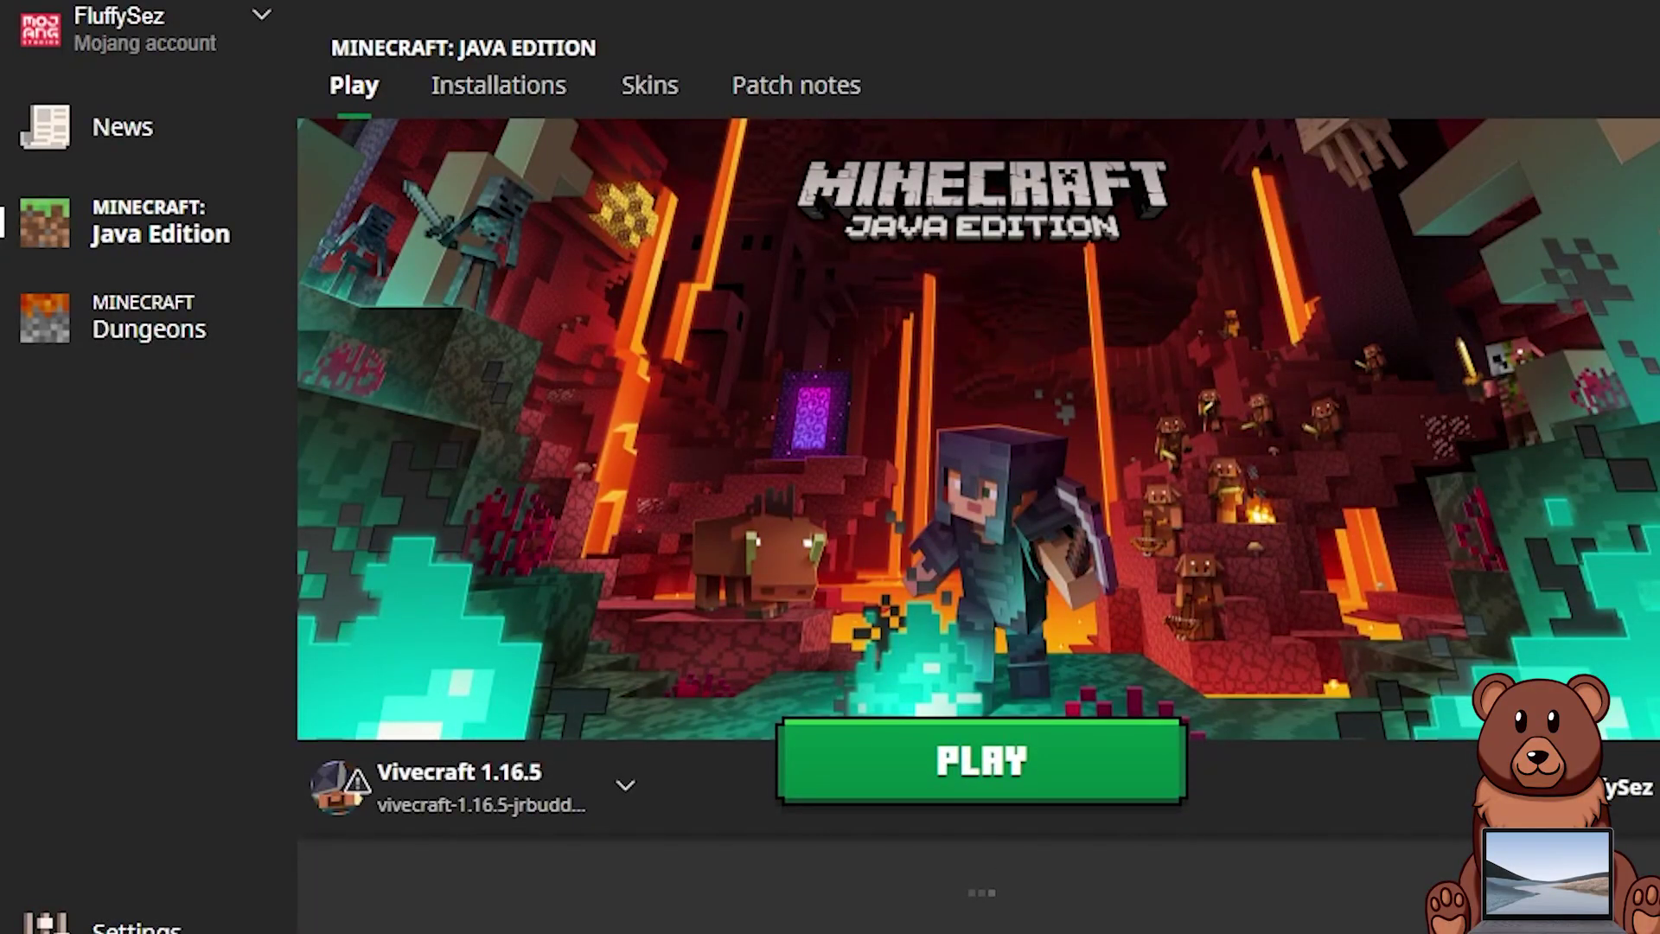
pyautogui.click(506, 797)
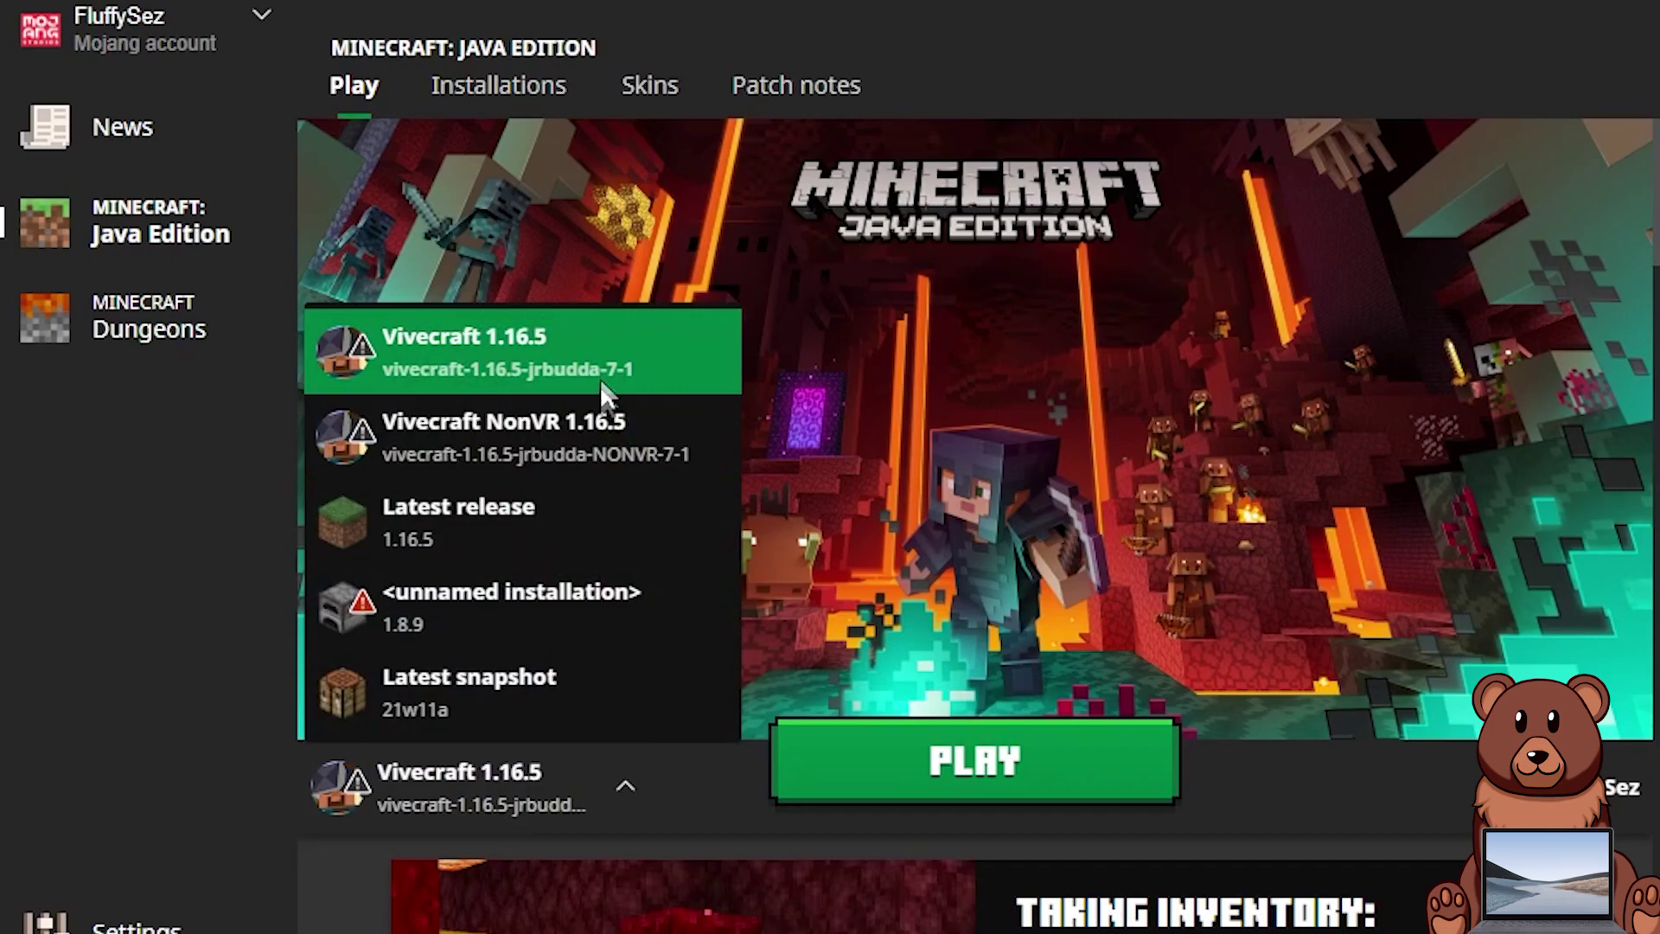
pyautogui.click(501, 350)
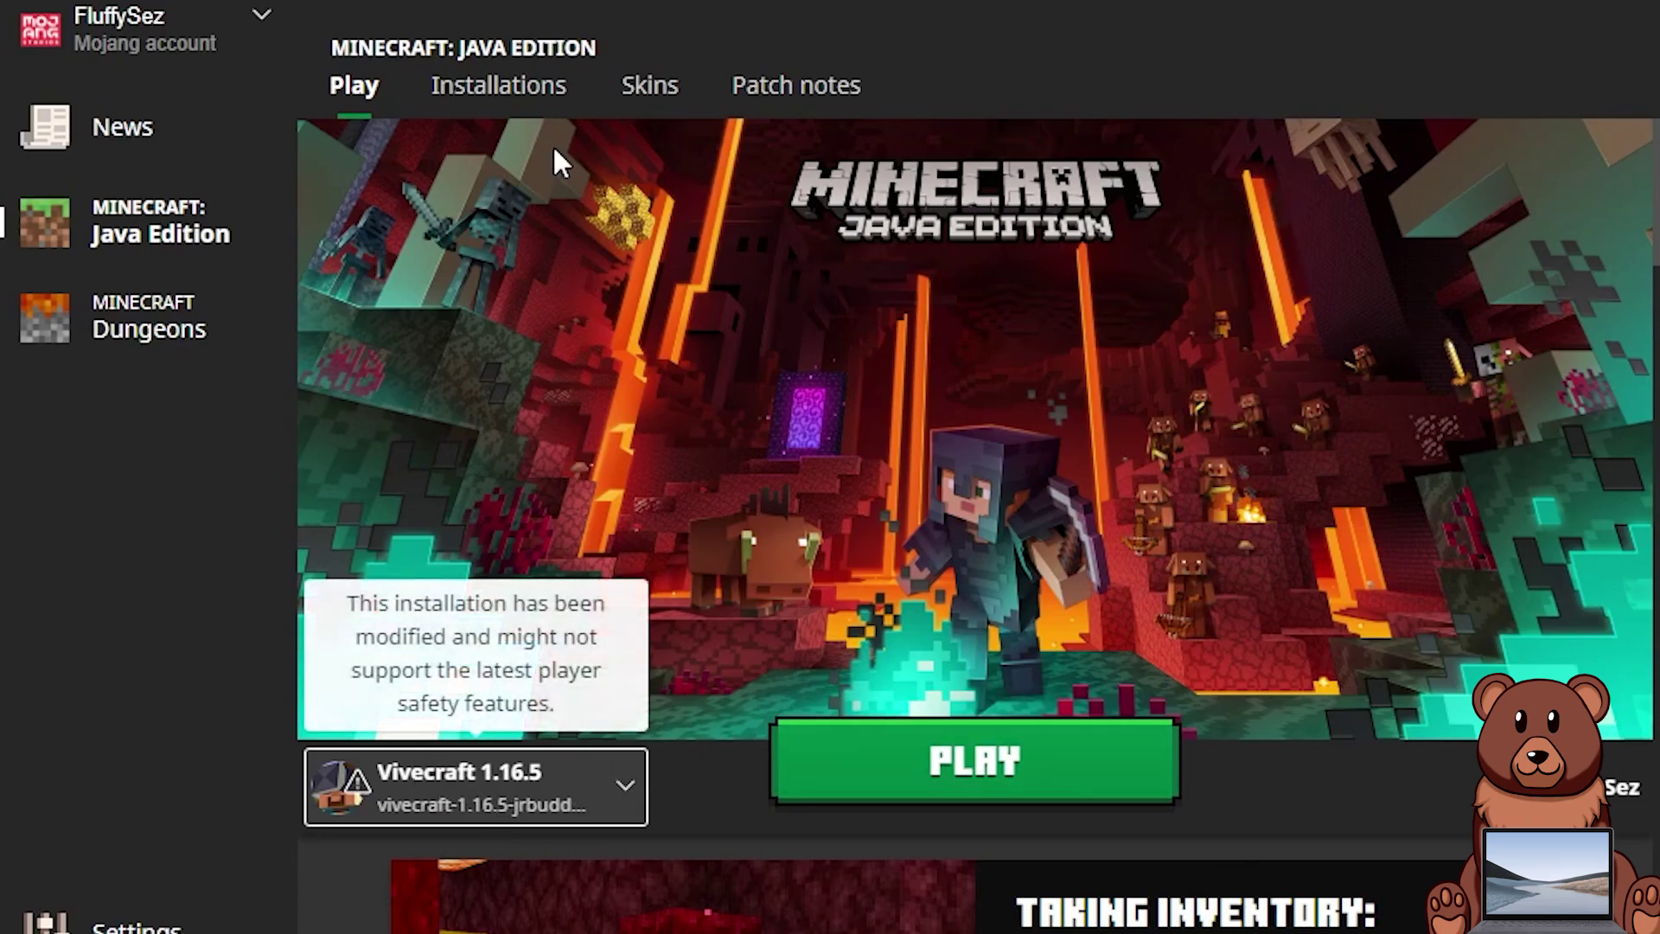
# Create a new installation named "VR minecraft" using version release vivecraft-1.16.5-jrbudda-7-1.
pyautogui.click(505, 86)
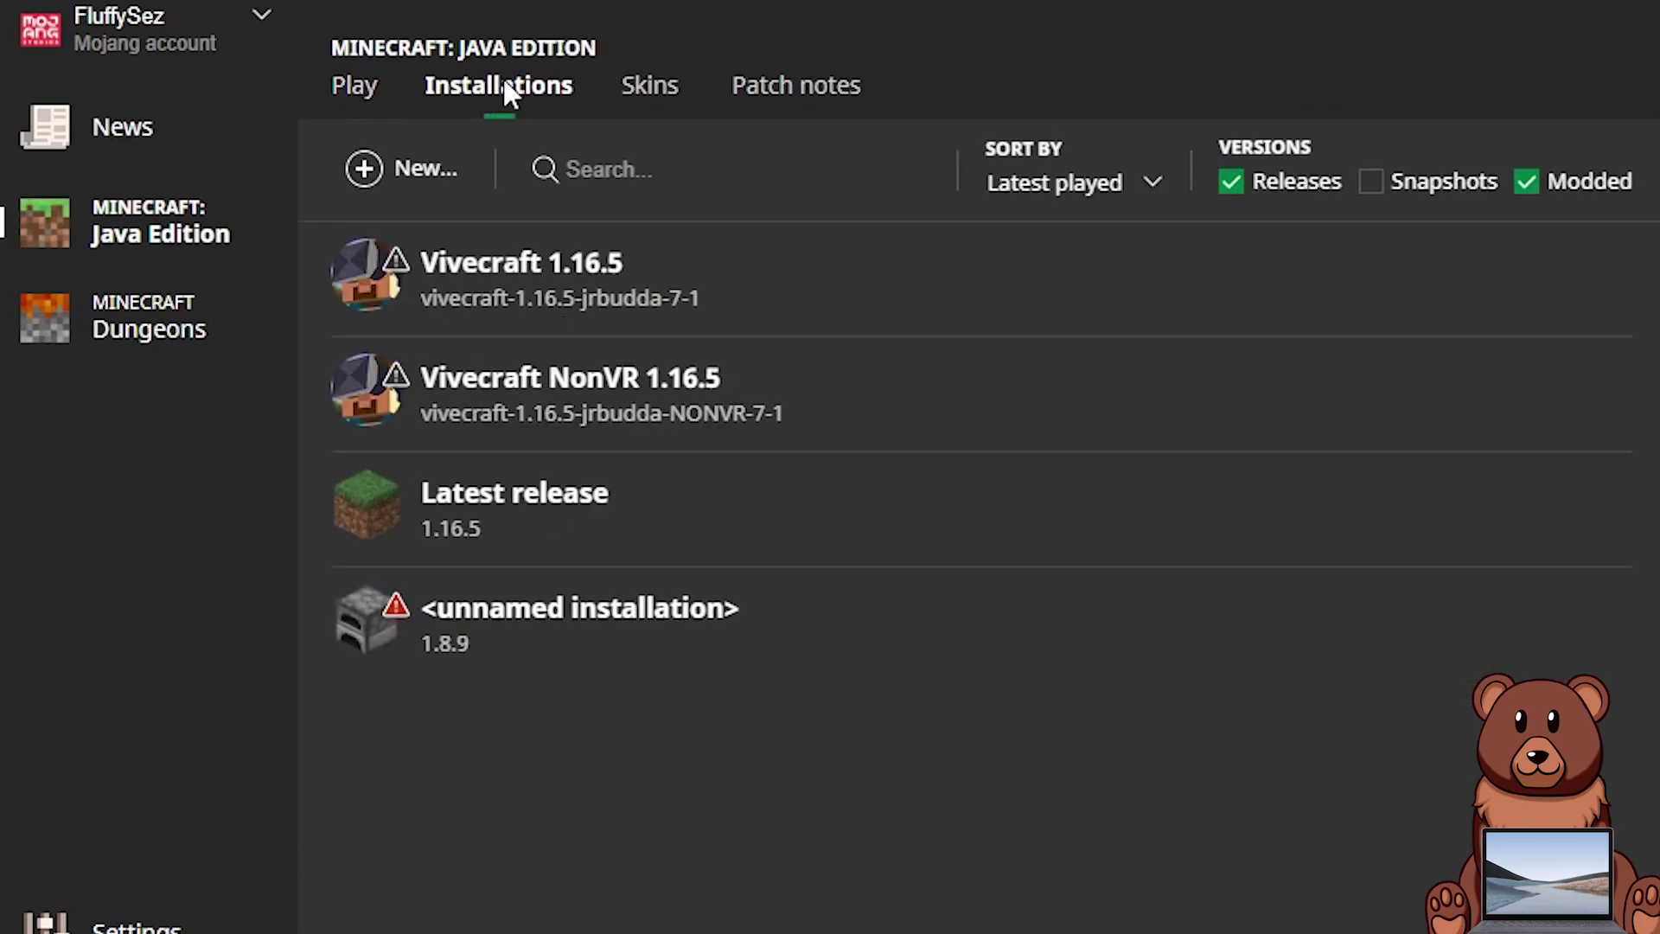
pyautogui.click(385, 178)
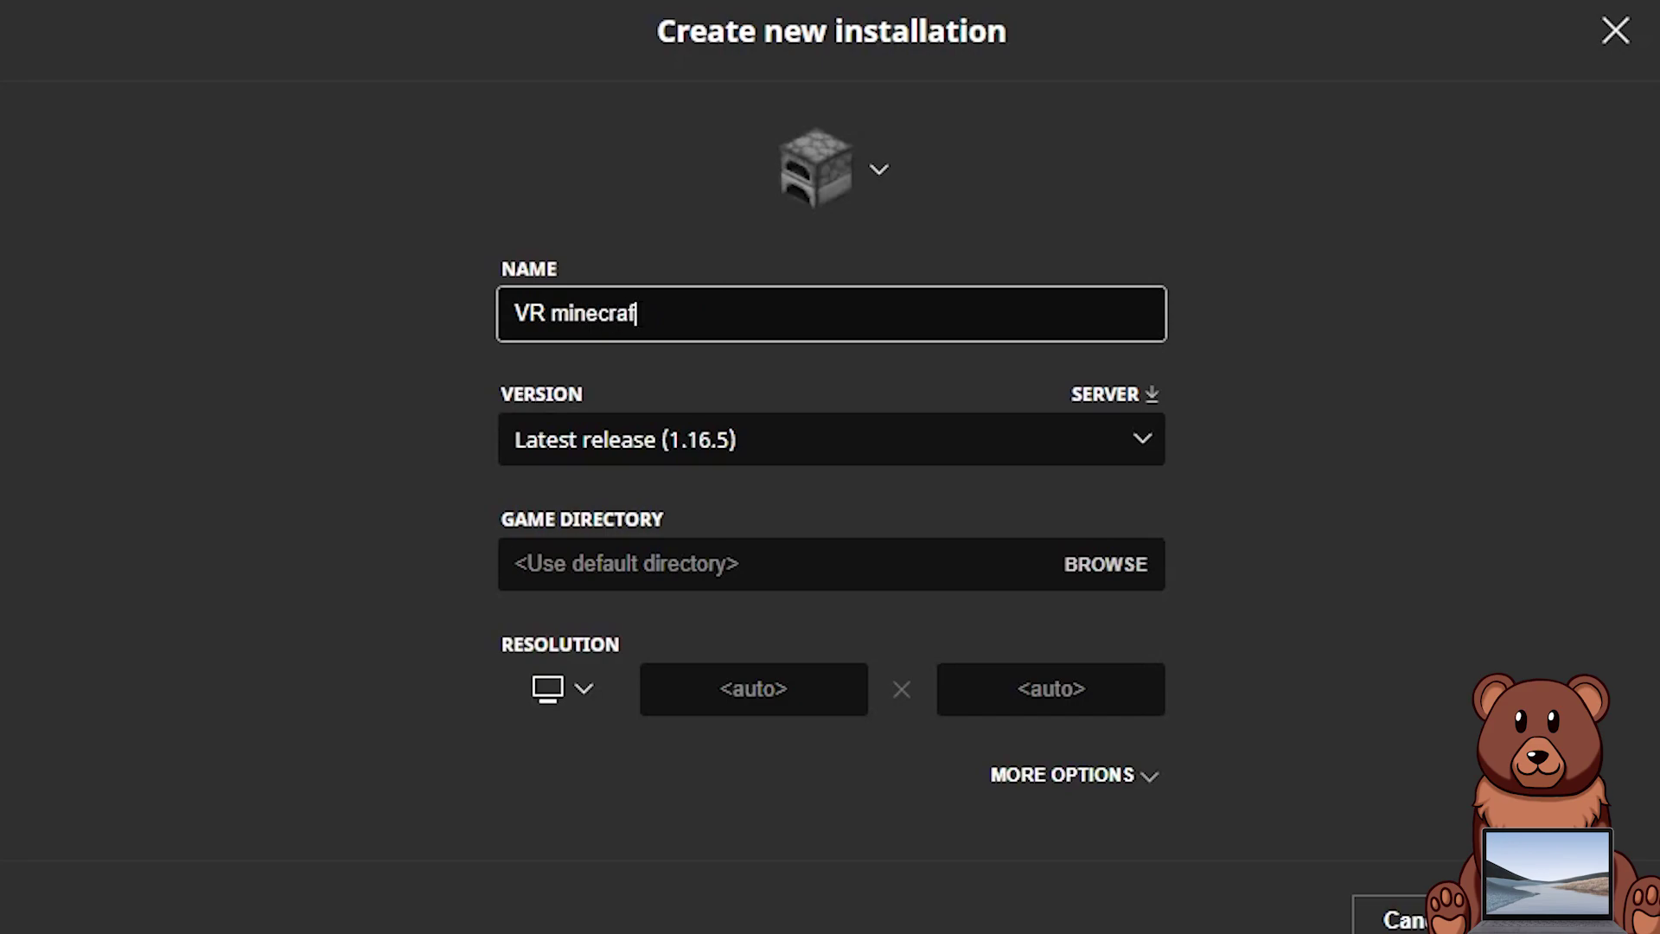
pyautogui.click(720, 461)
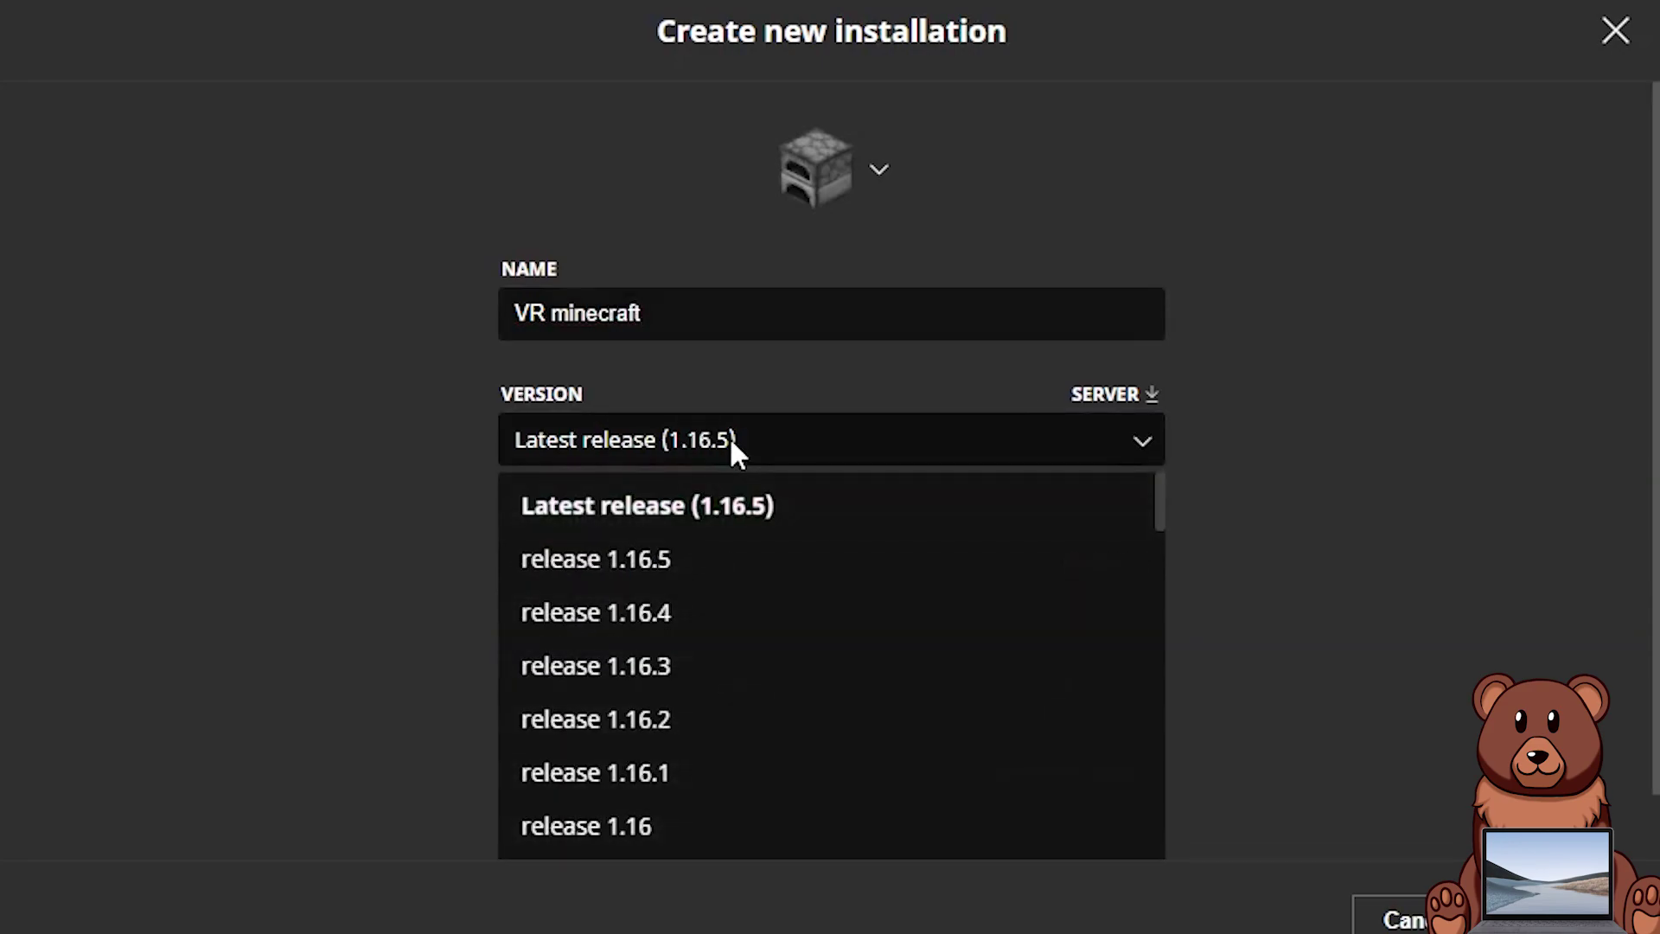
pyautogui.scroll(-12, 743, 640)
pyautogui.scroll(-10, 742, 679)
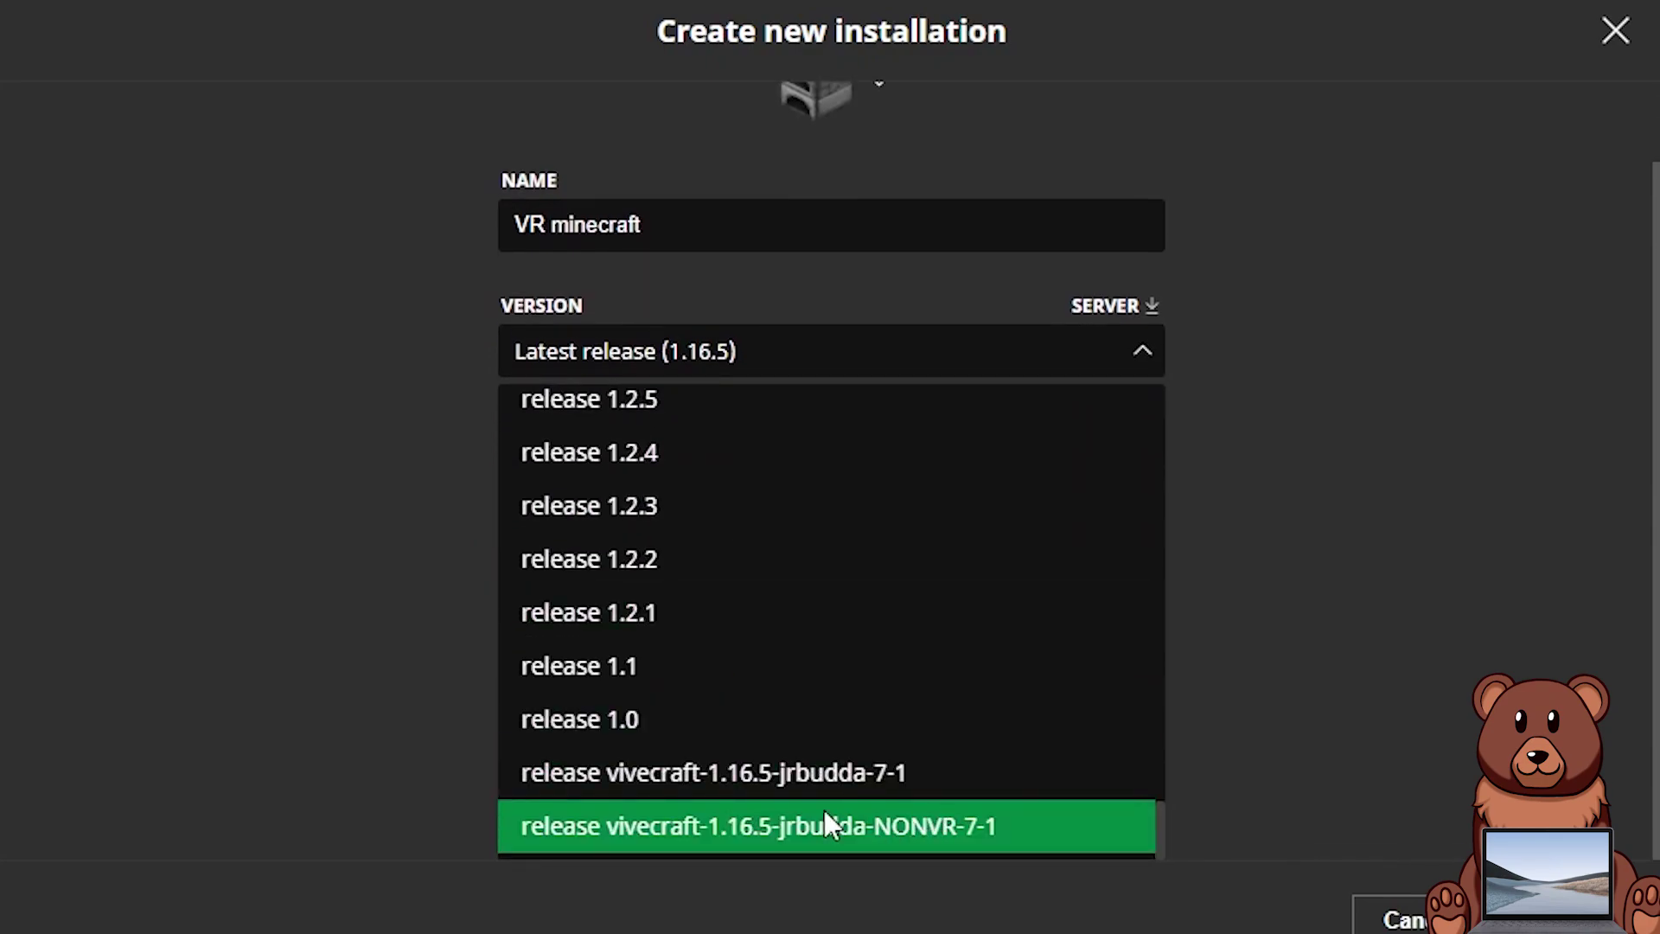
pyautogui.click(796, 770)
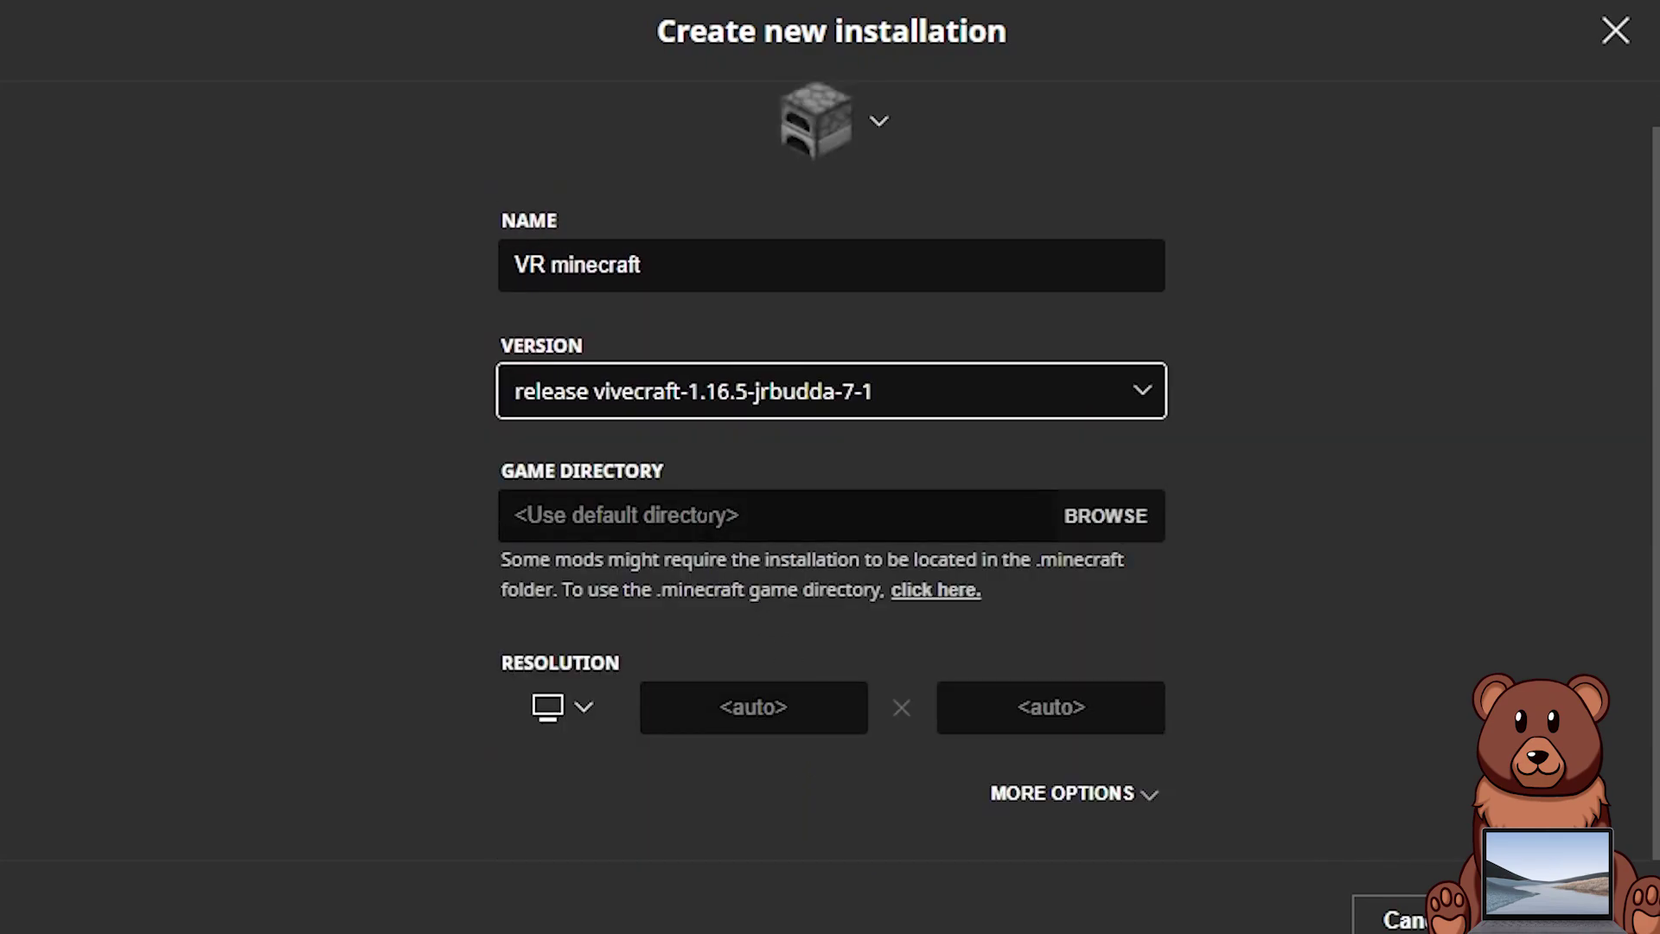
pyautogui.click(1543, 919)
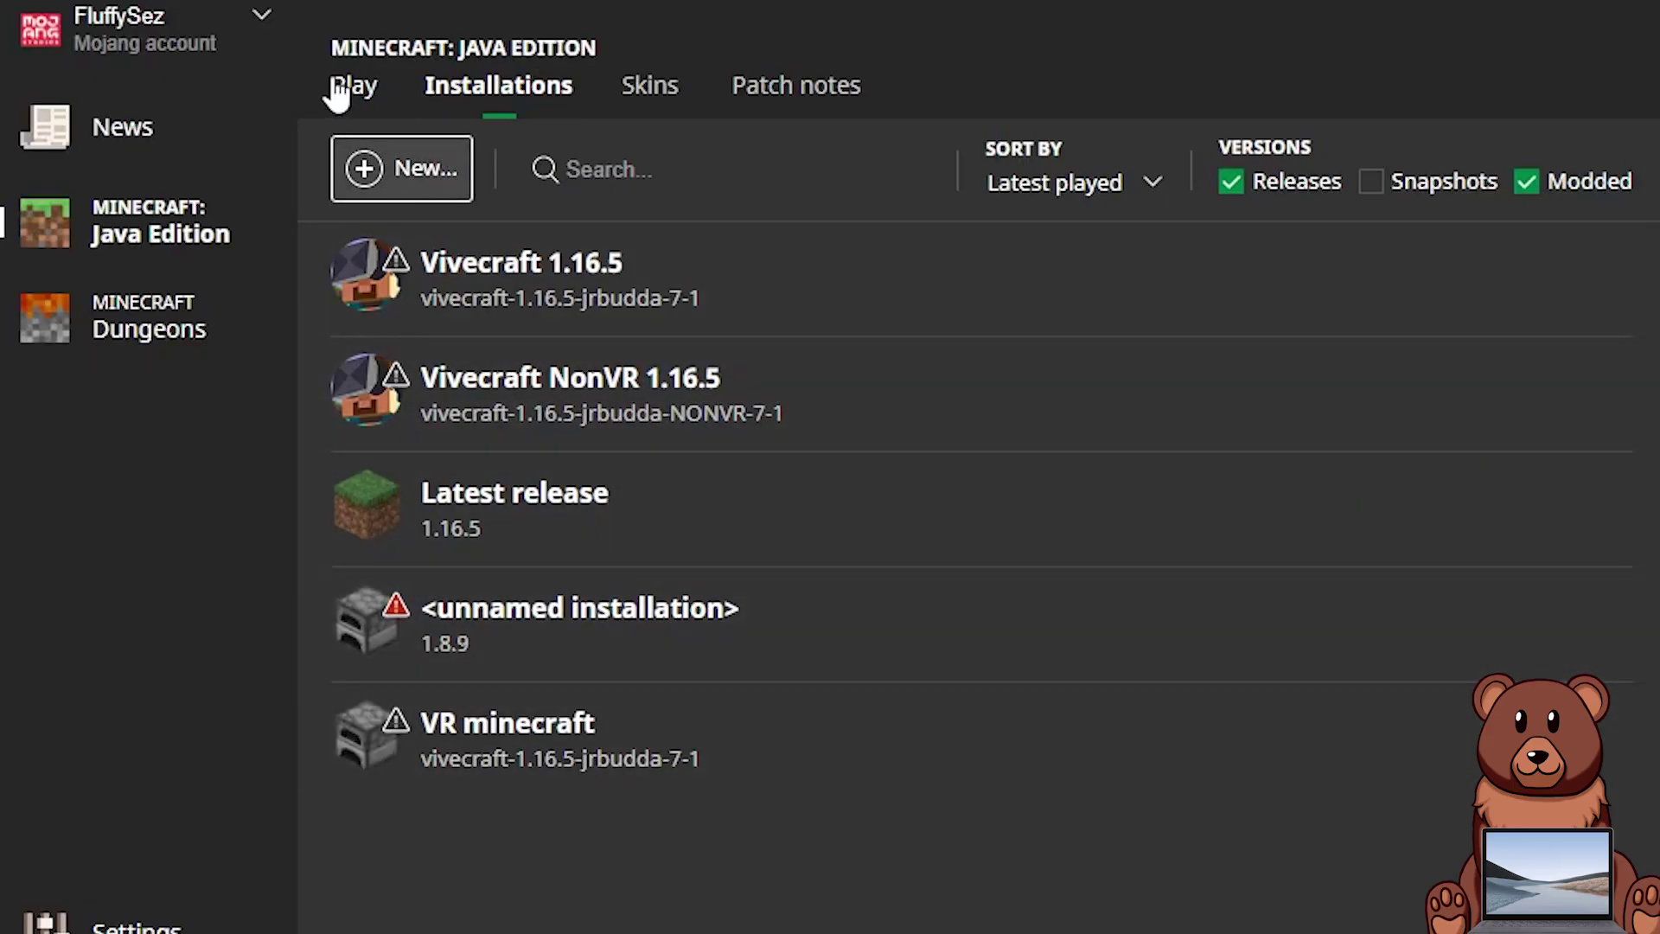
# Select the VR minecraft installation as the one to play.
pyautogui.click(342, 85)
pyautogui.click(583, 794)
pyautogui.scroll(-1, 571, 717)
pyautogui.click(557, 698)
pyautogui.moveTo(340, 789)
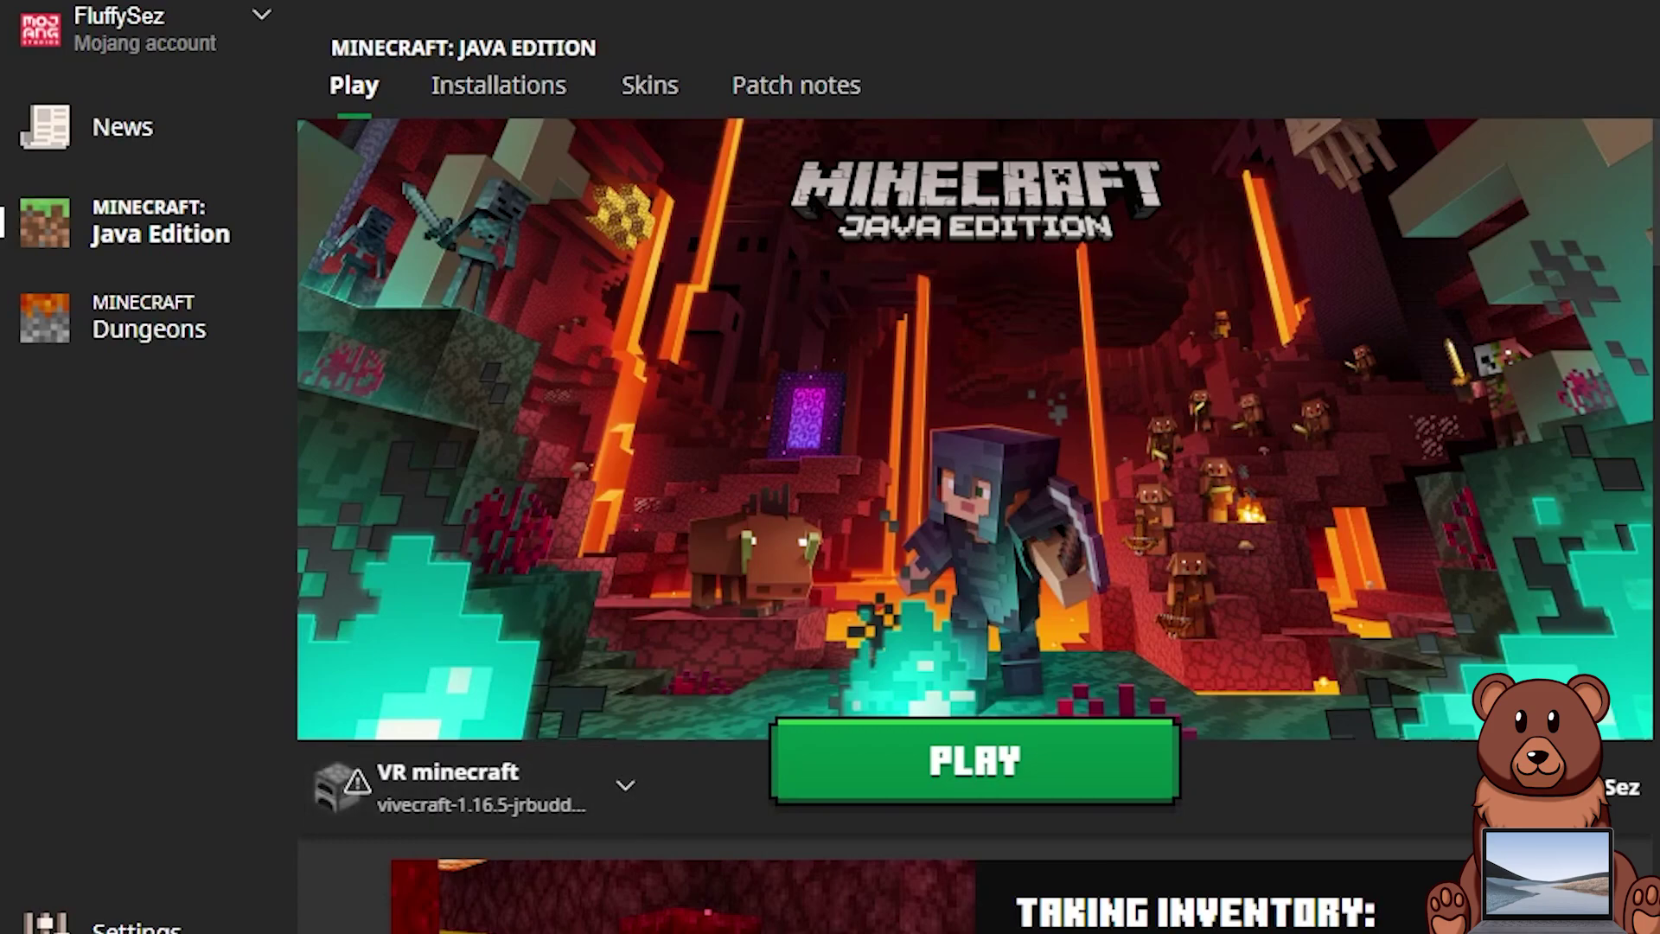
# Switch to the Chrome browser, search for steam, and open the Steam store's installation page.
pyautogui.click(500, 70)
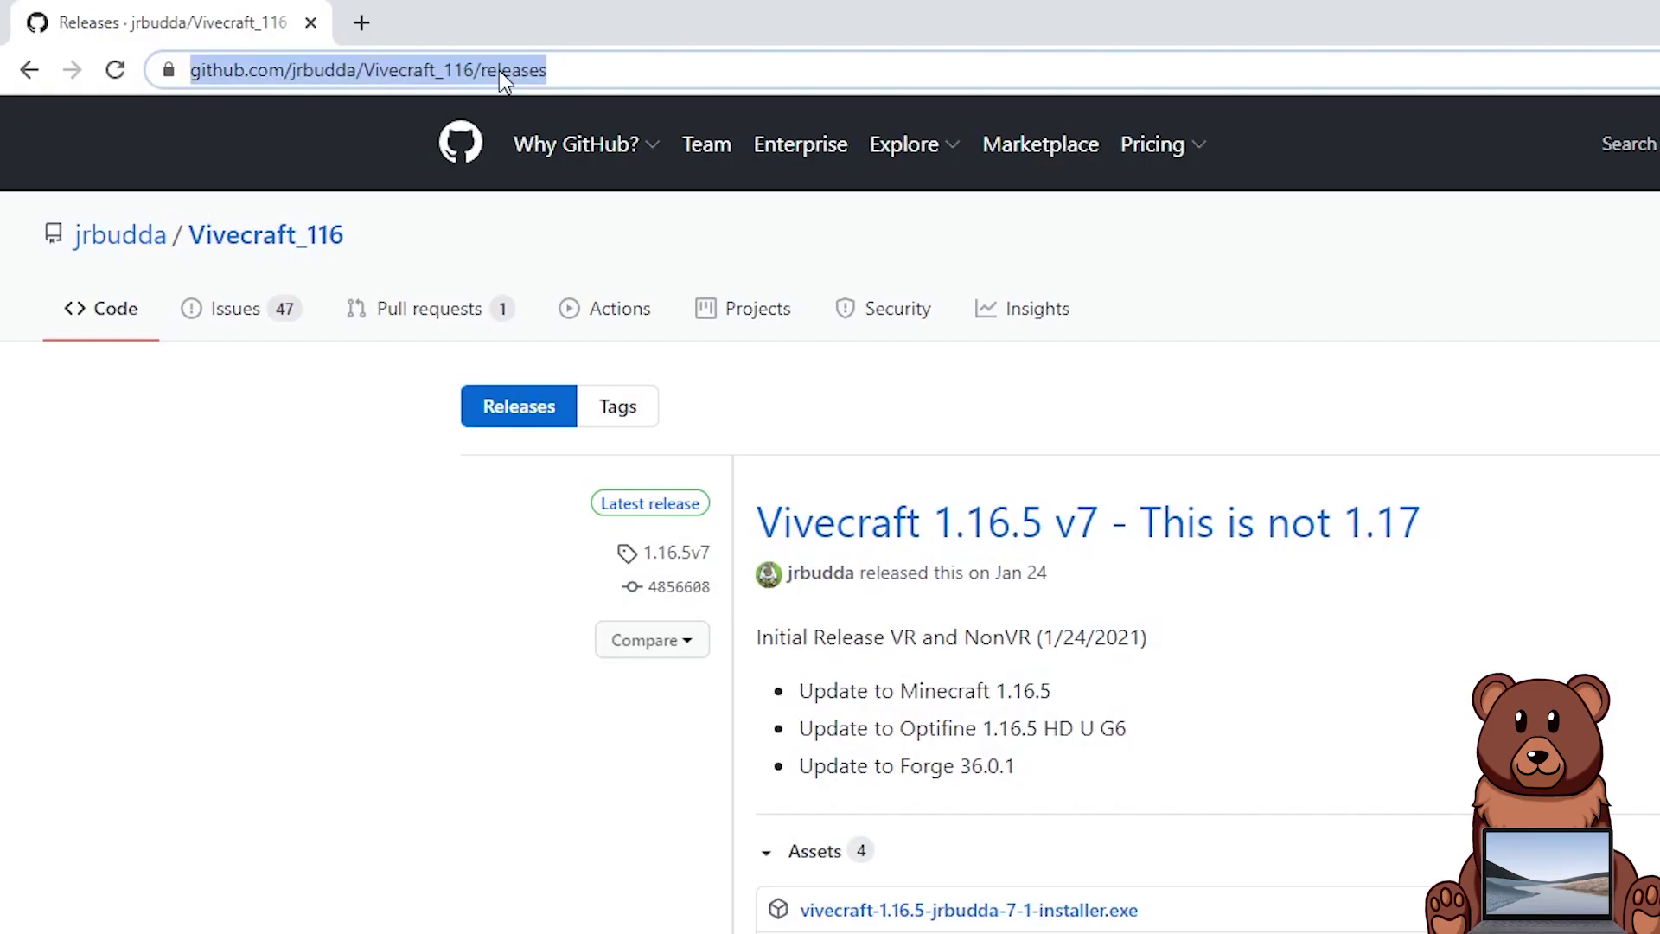
pyautogui.write('steam')
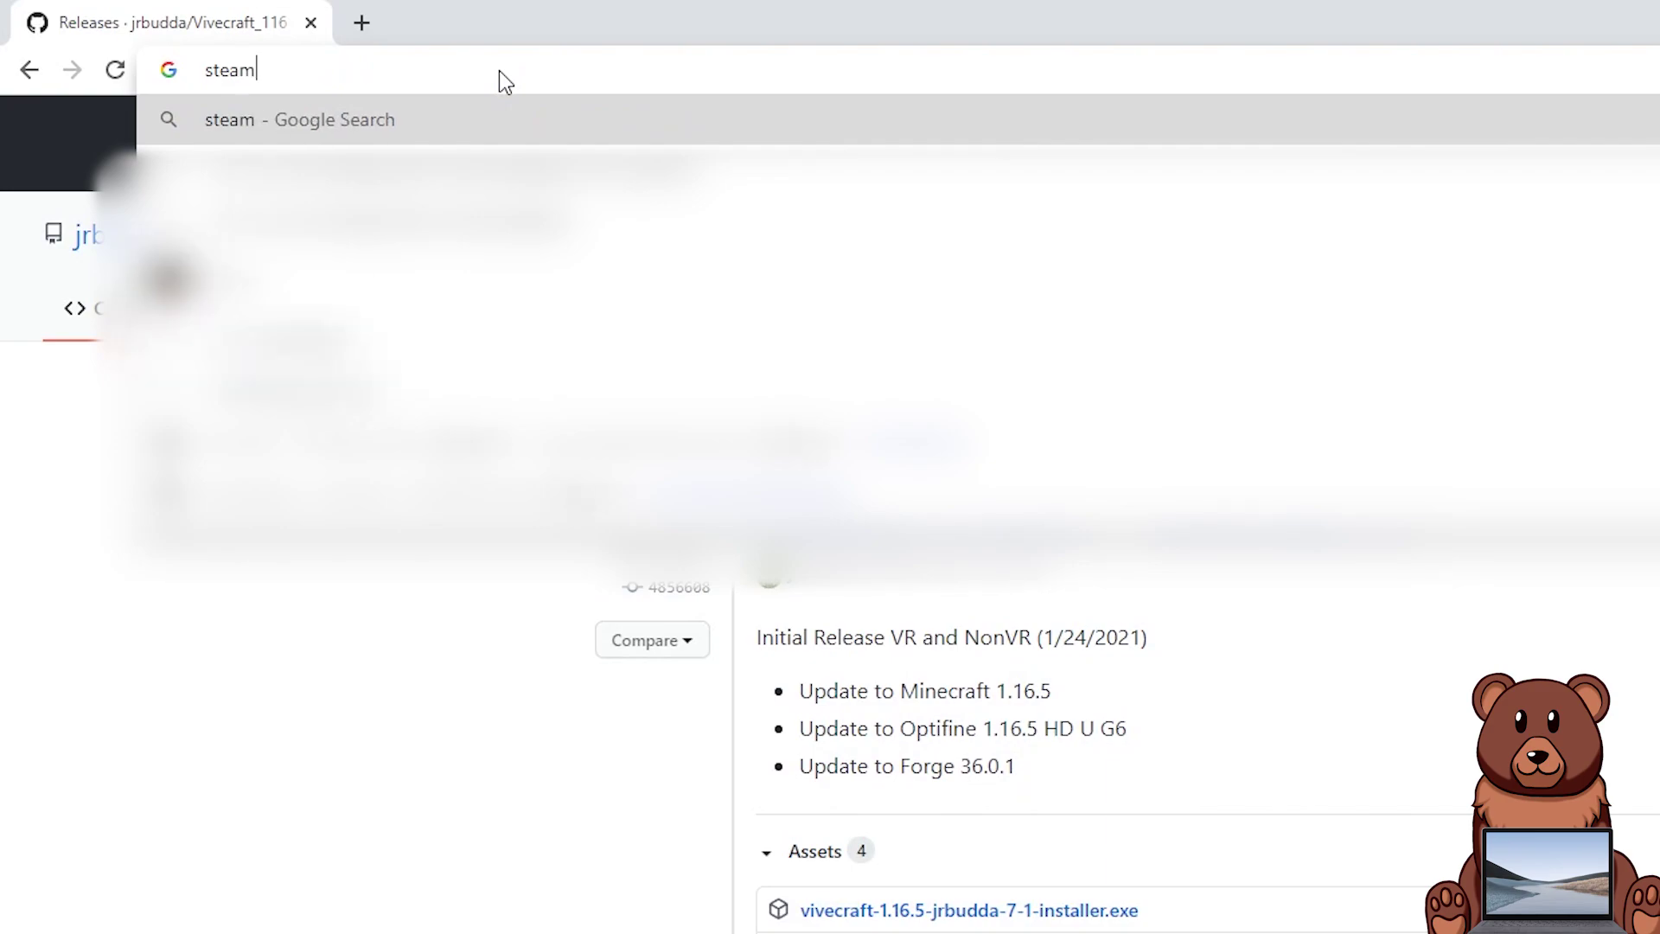
pyautogui.press('Return')
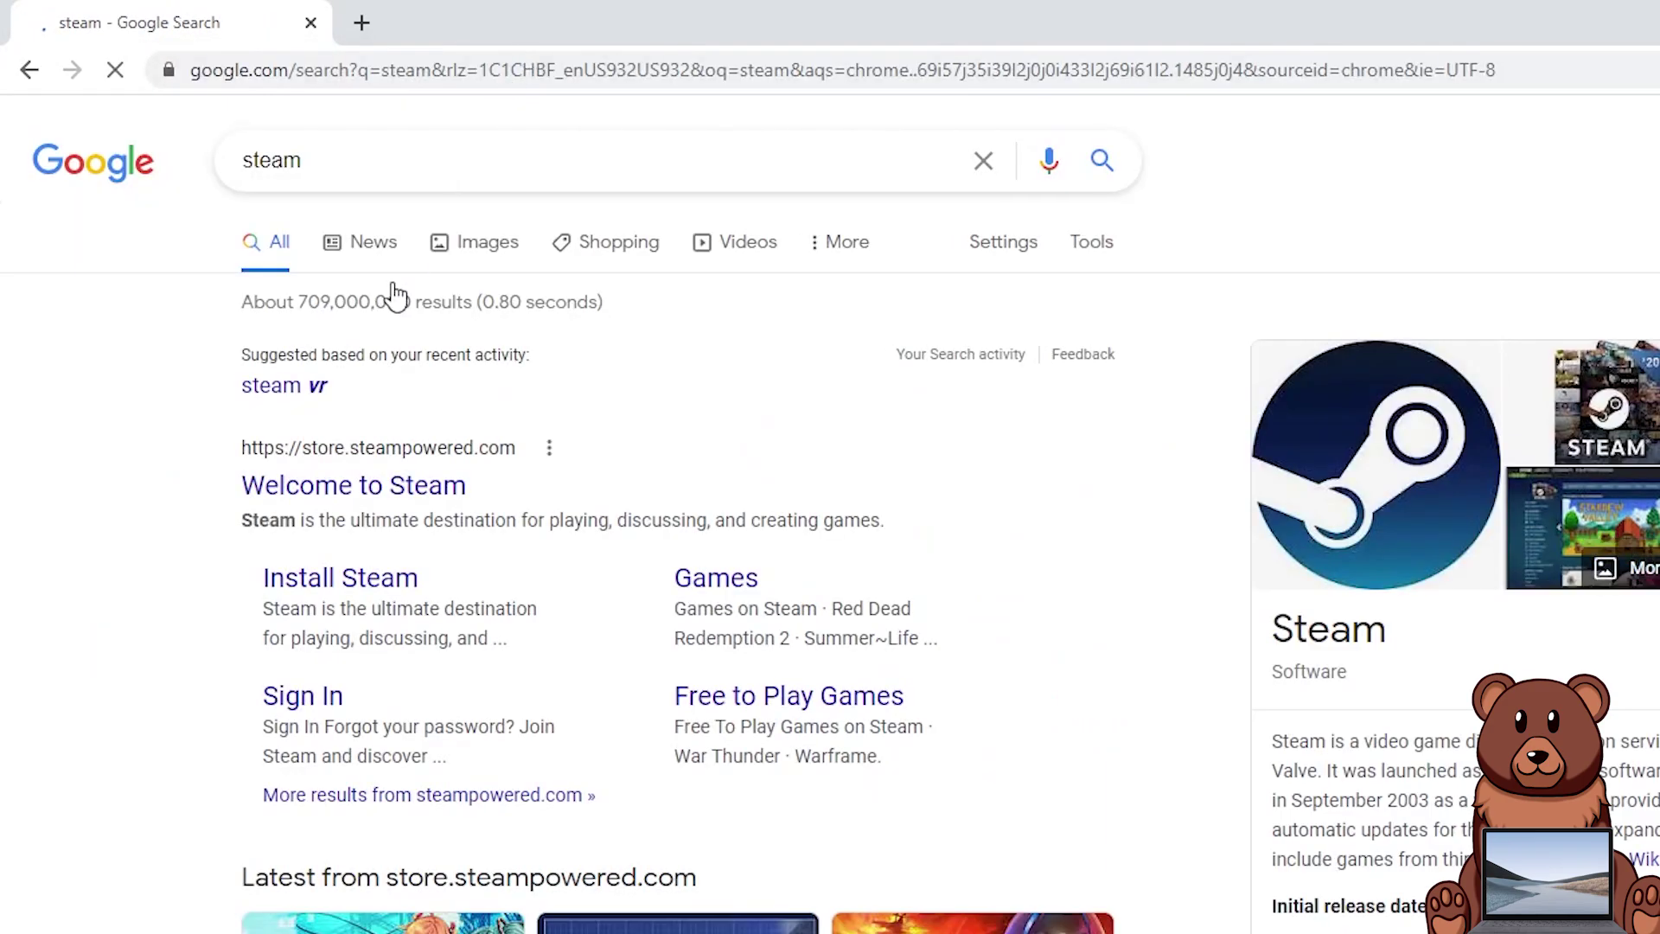
pyautogui.click(405, 481)
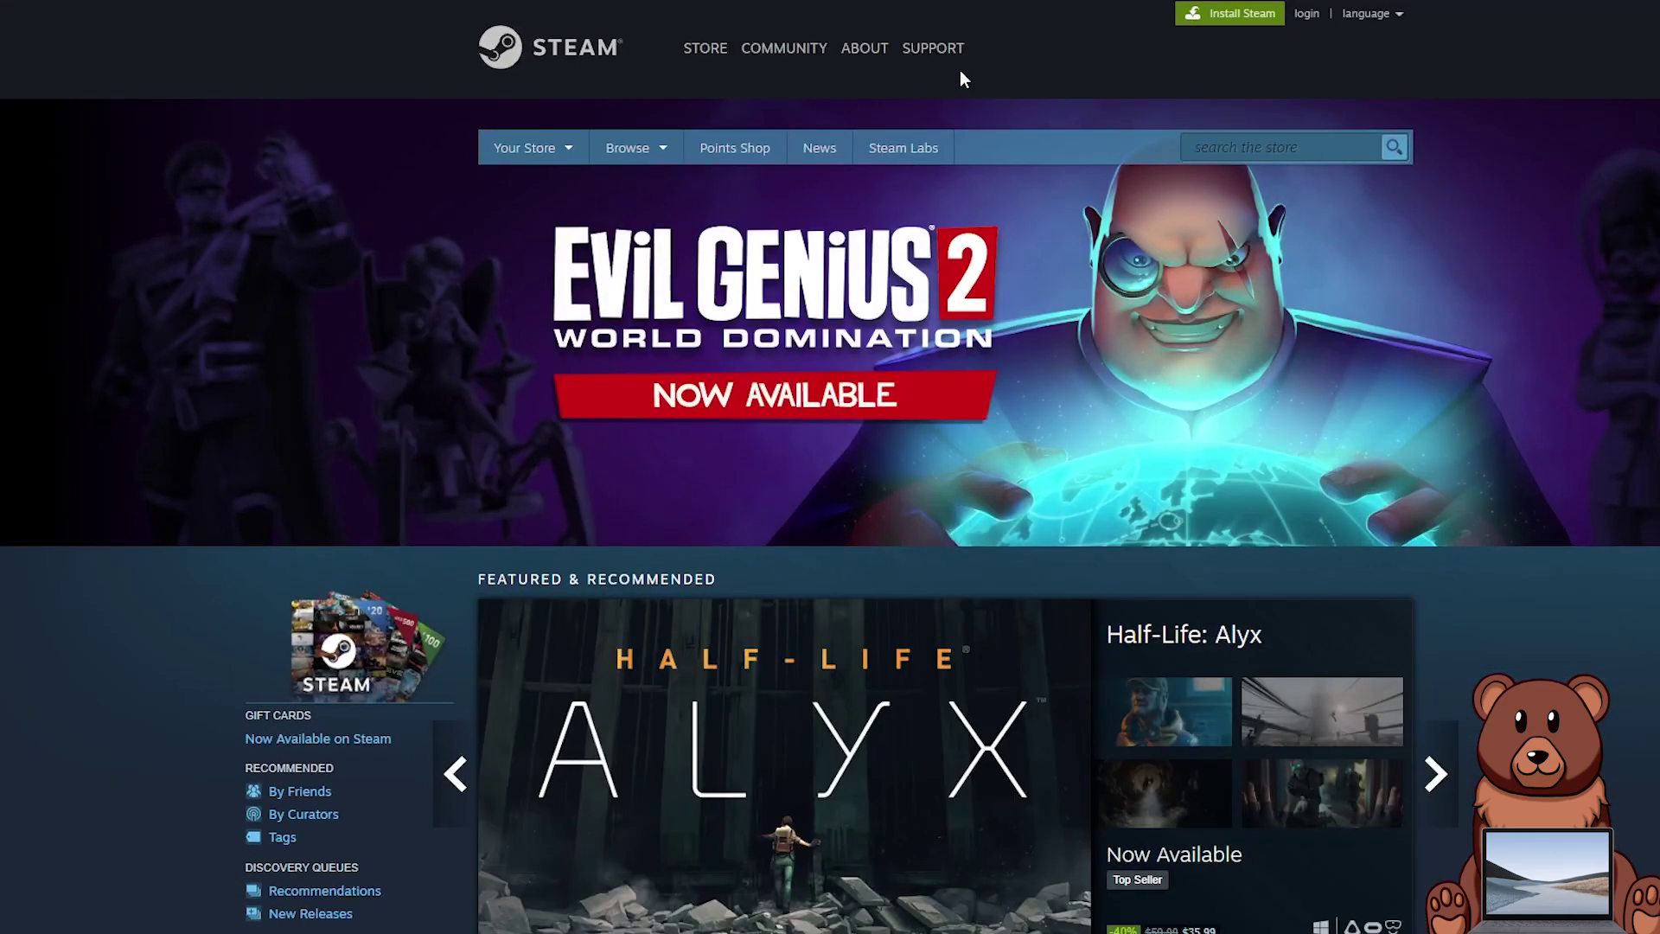
pyautogui.click(1226, 19)
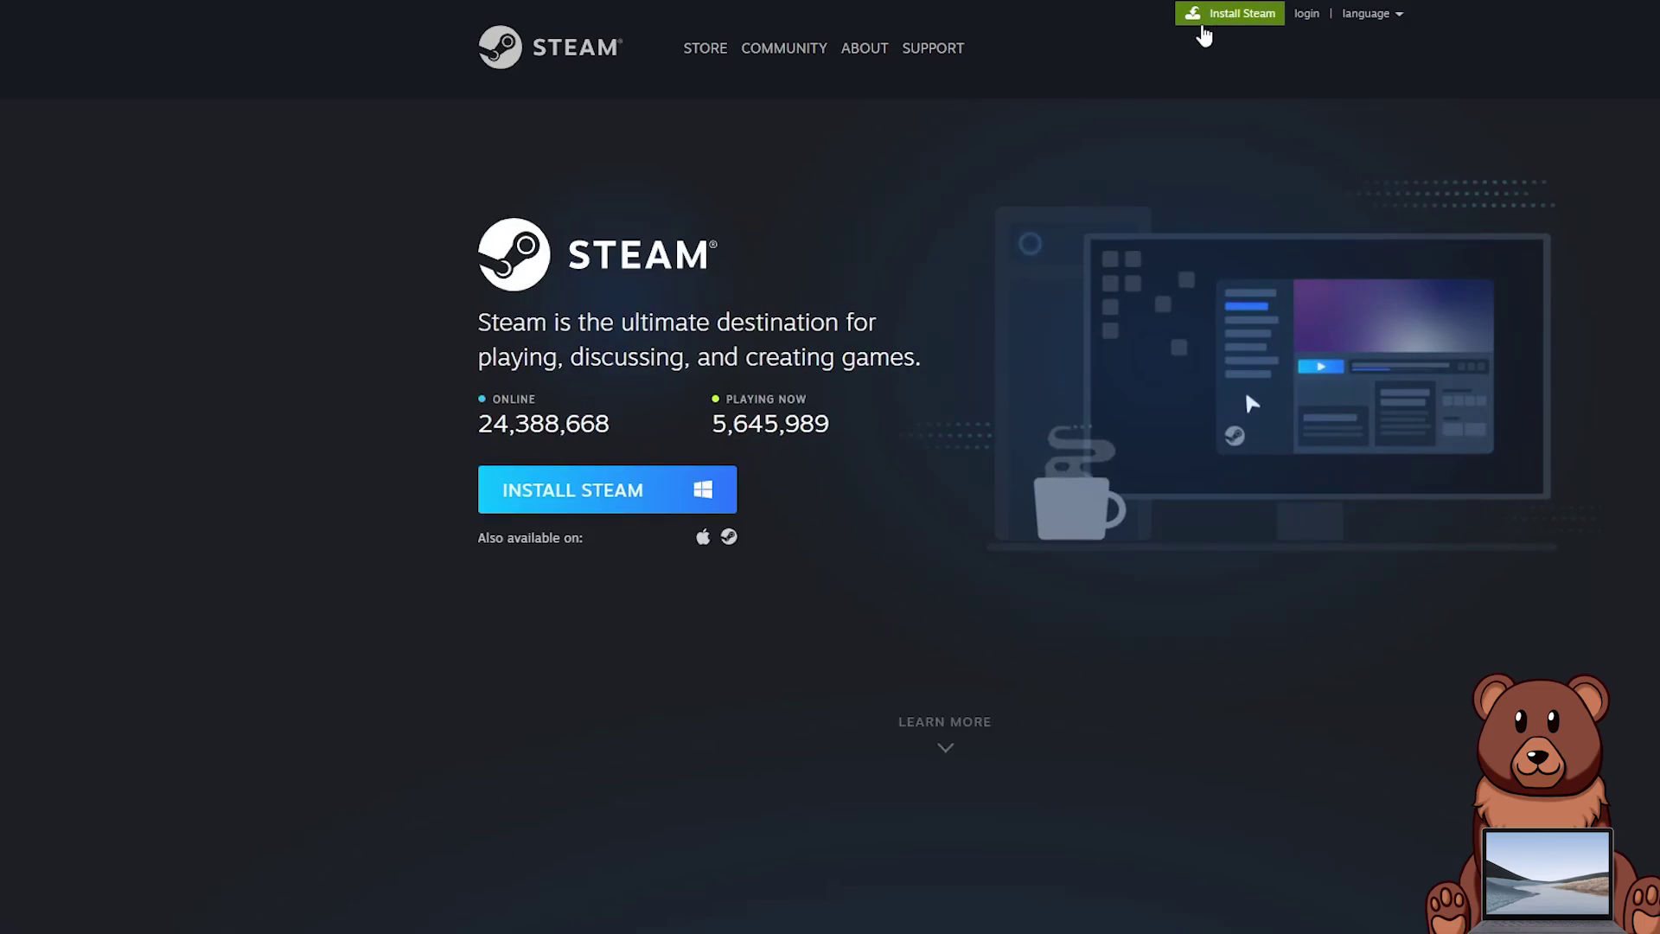
# Download the Steam installer and step through its setup in English with the default destination folder.
pyautogui.click(619, 502)
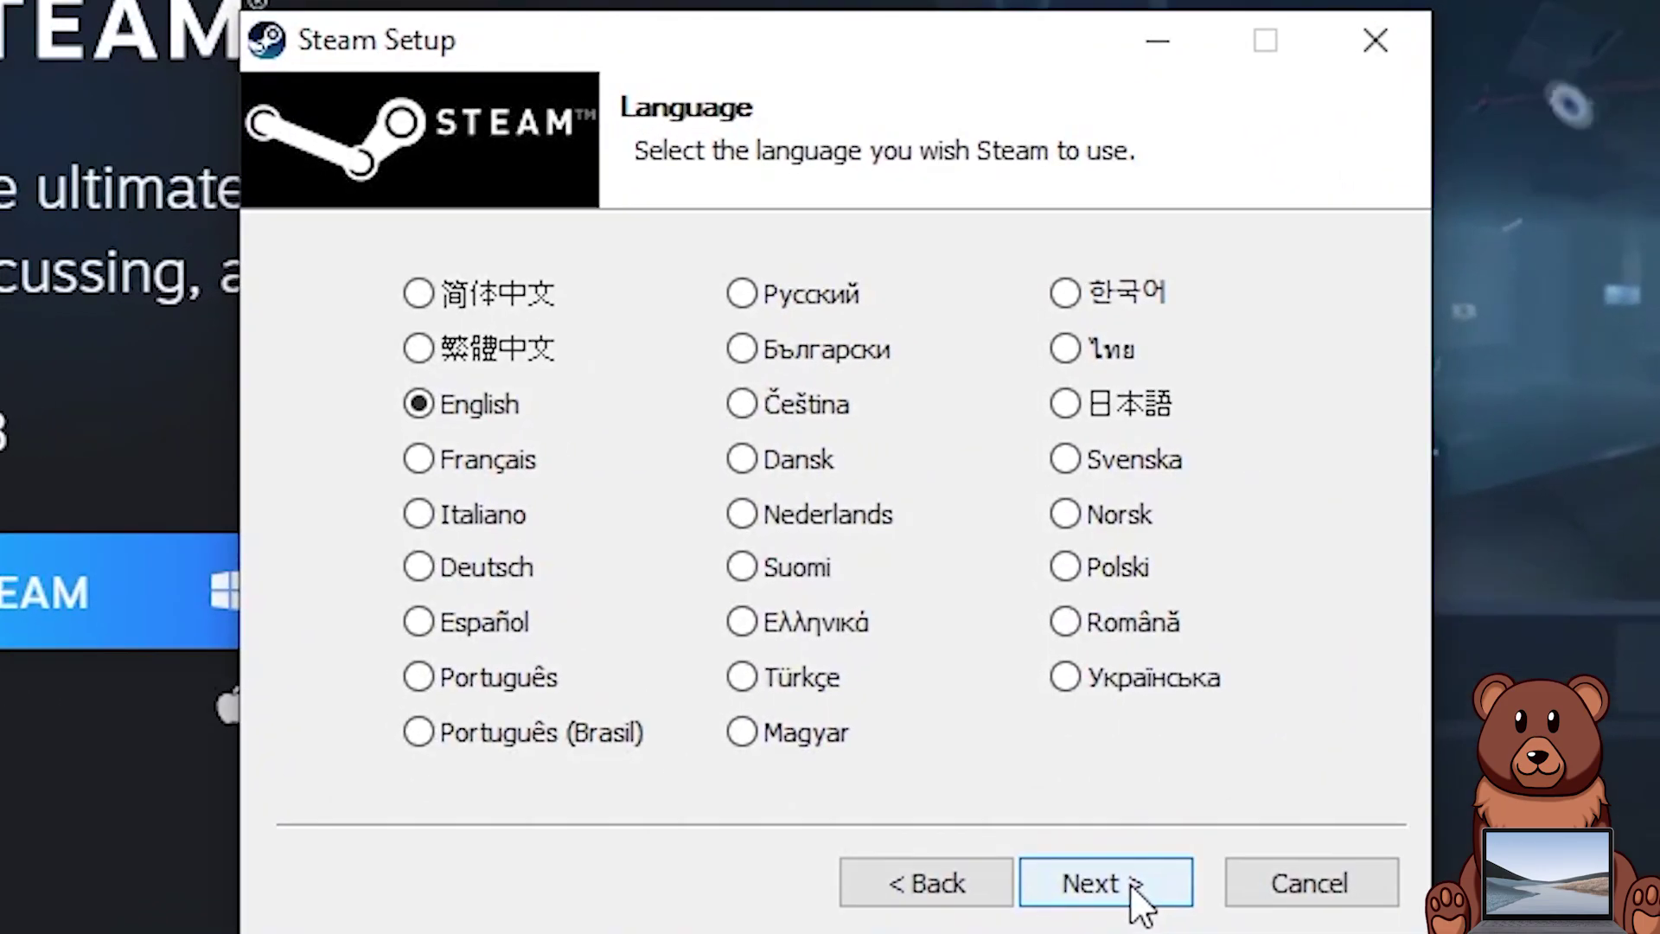
pyautogui.click(1134, 891)
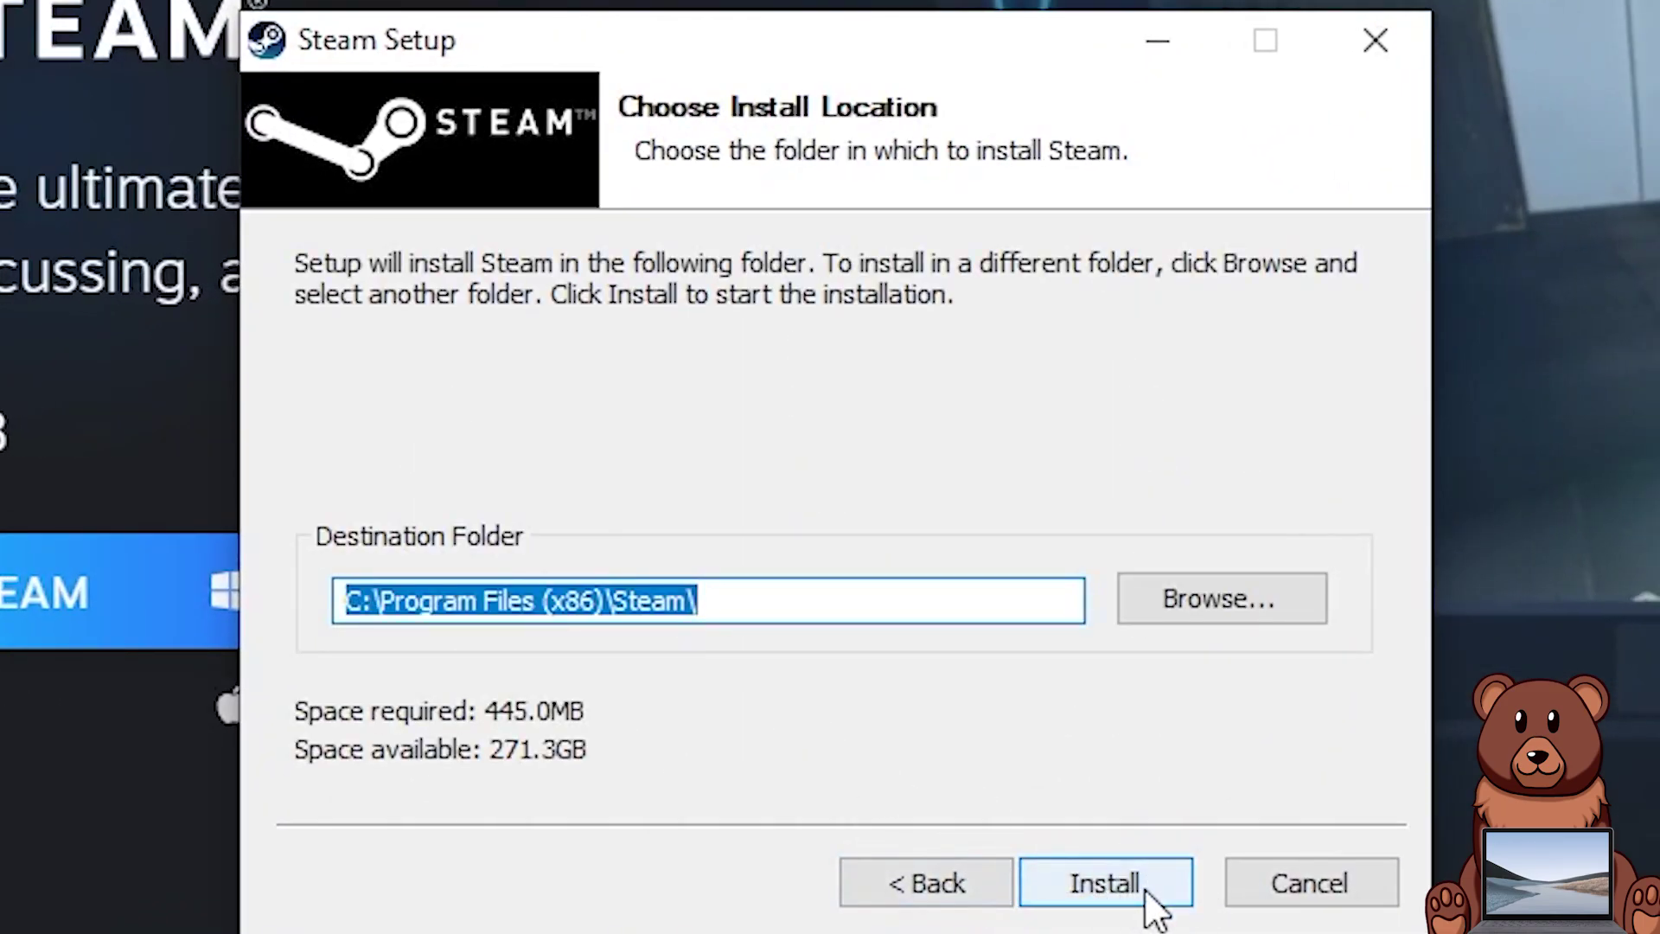
pyautogui.click(1313, 884)
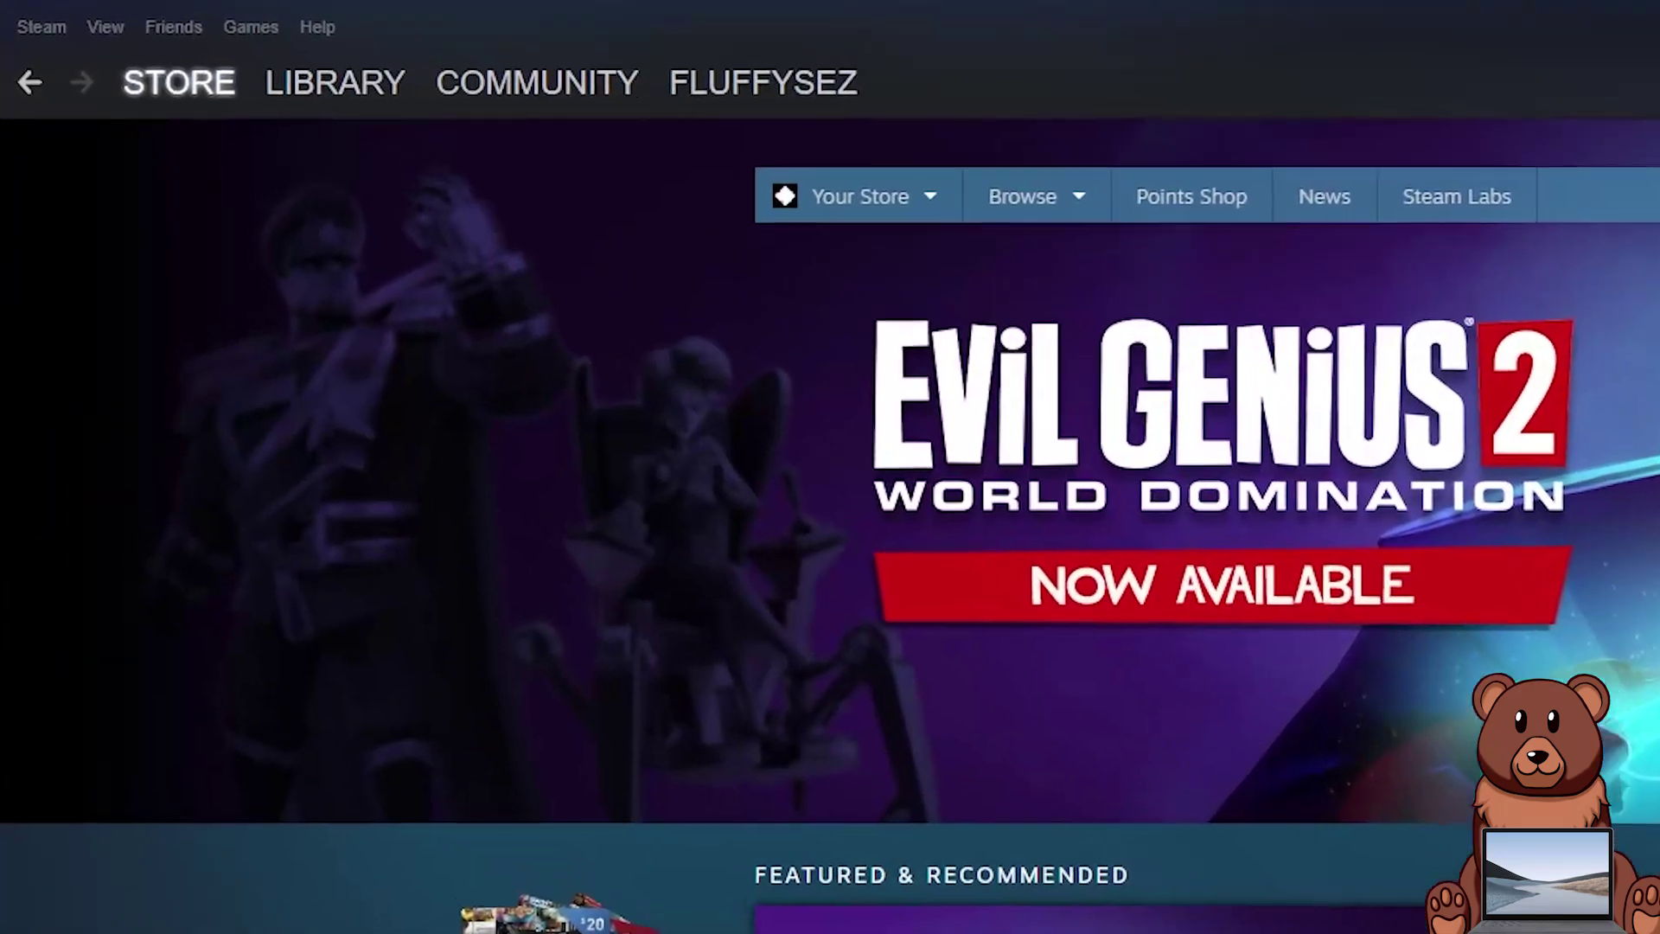
# Search the Steam store for "steam vr" and open the SteamVR entry in the results.
pyautogui.write('steam vr')
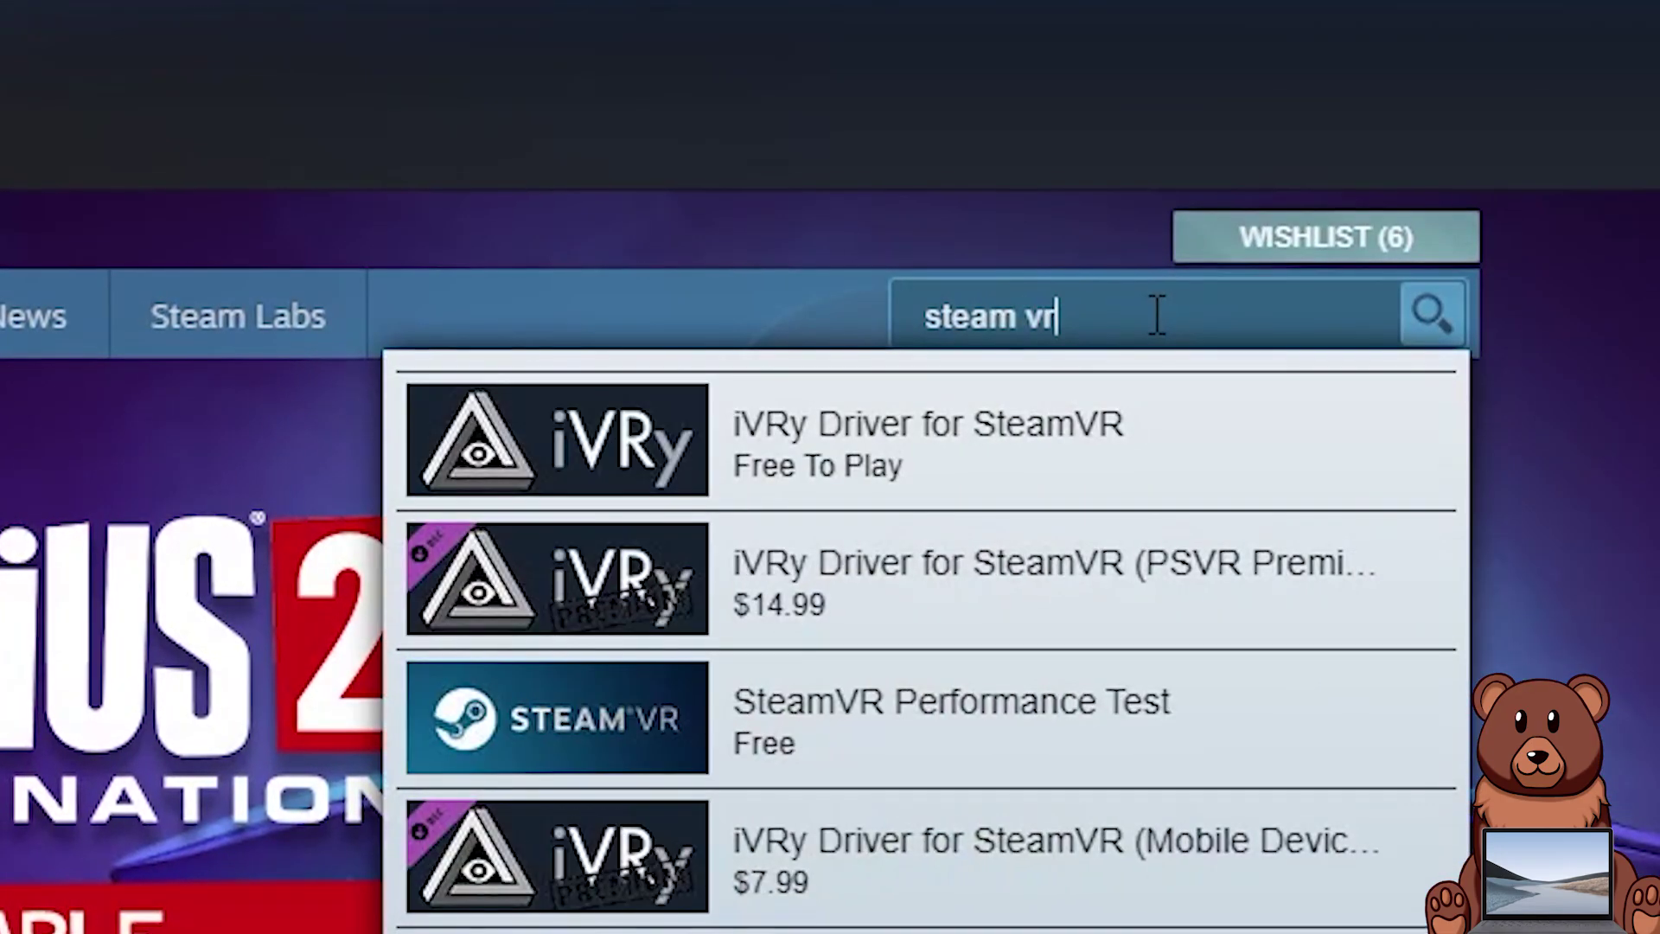
pyautogui.press('Return')
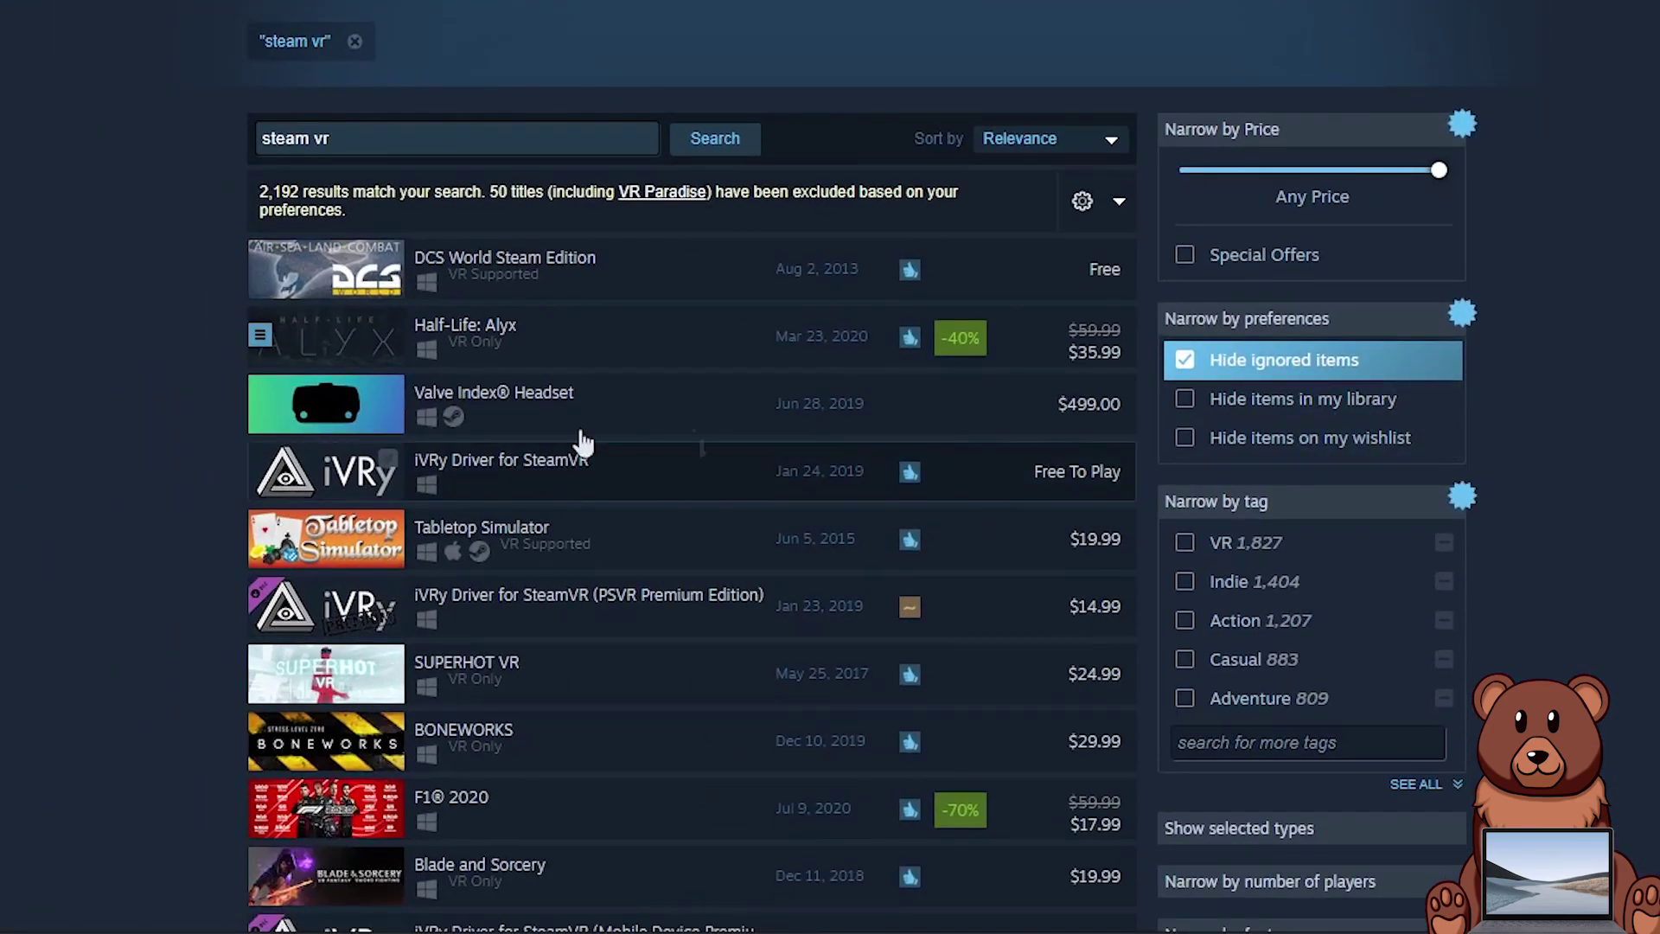
pyautogui.scroll(-6, 408, 534)
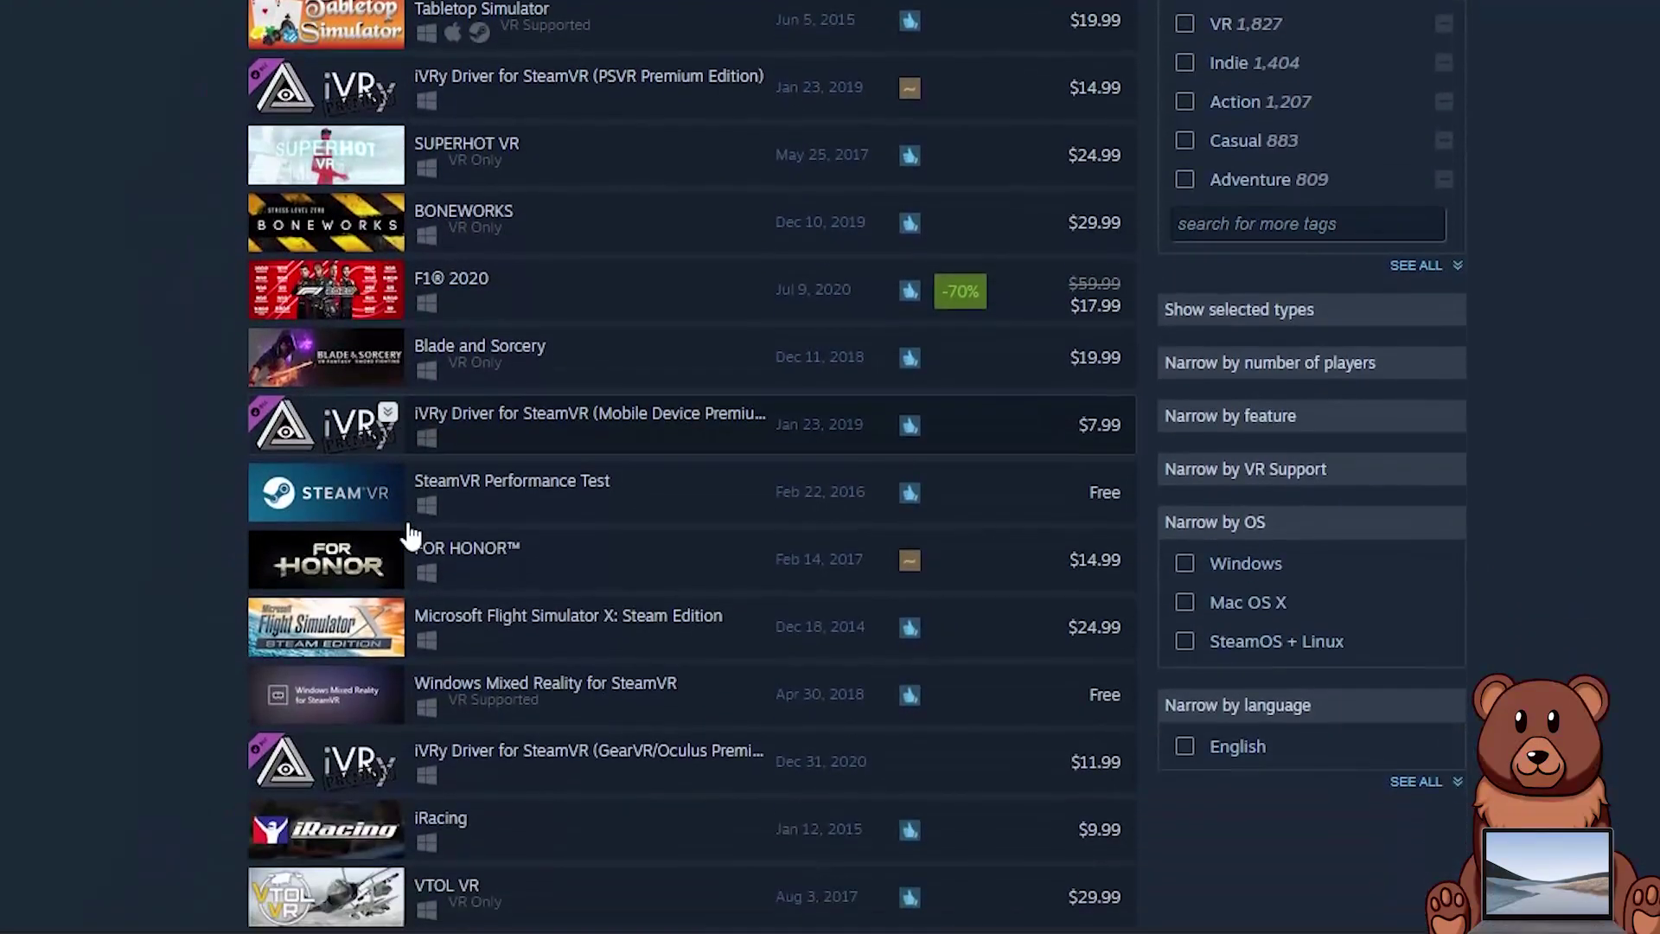
pyautogui.scroll(-4, 398, 531)
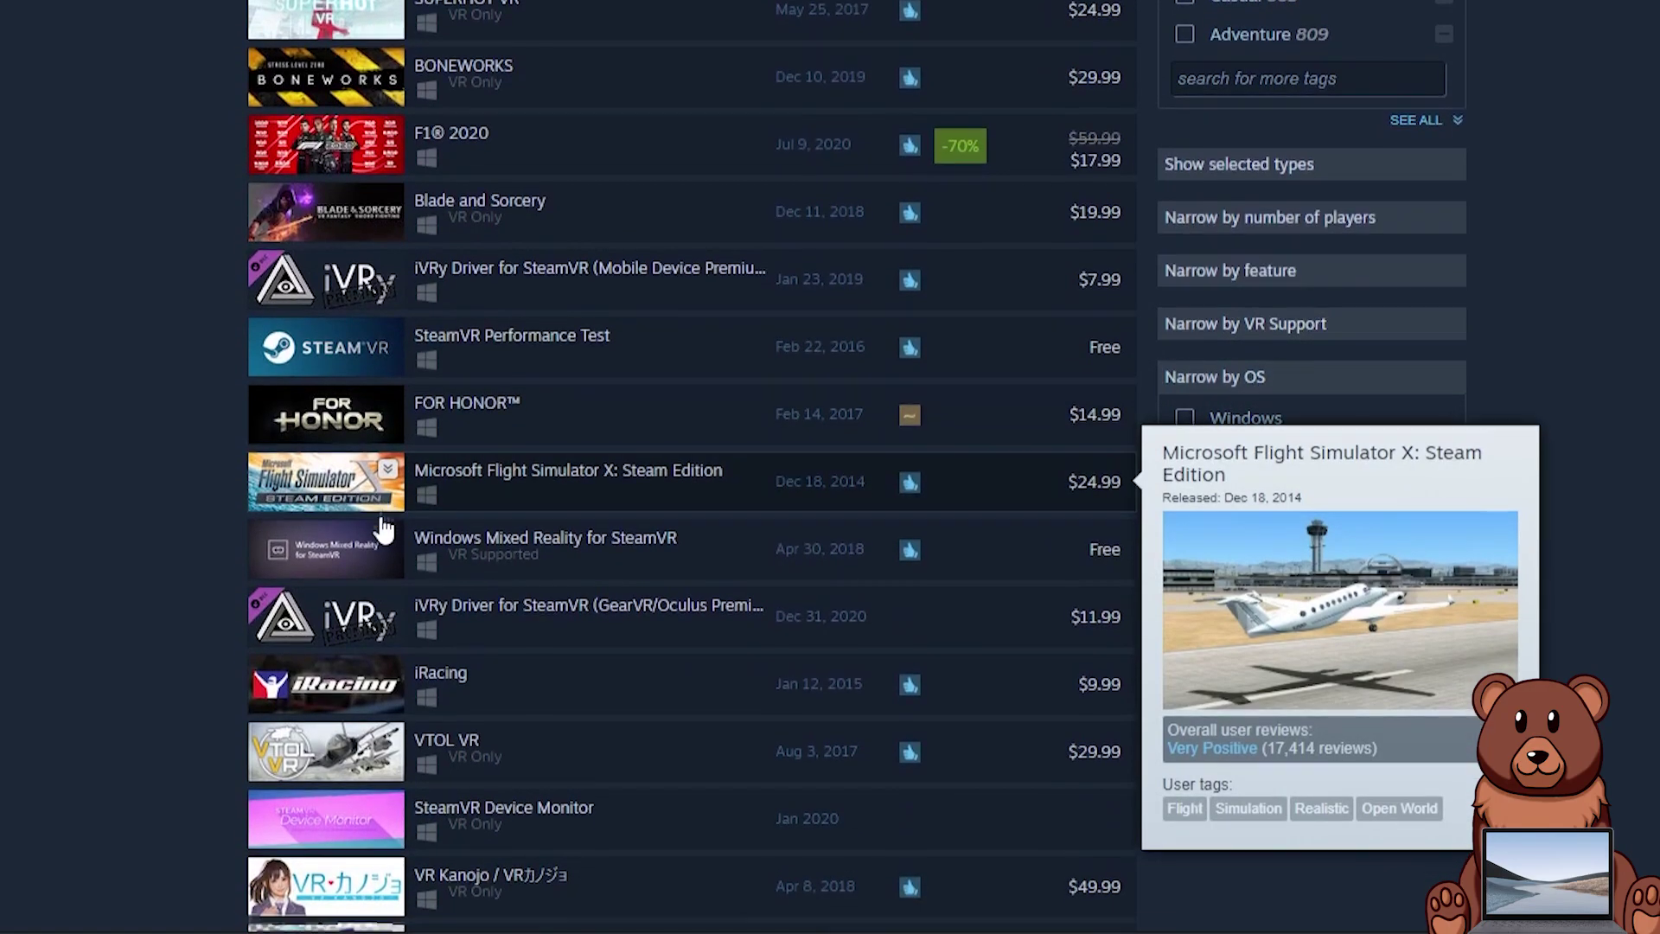
pyautogui.scroll(-9, 383, 527)
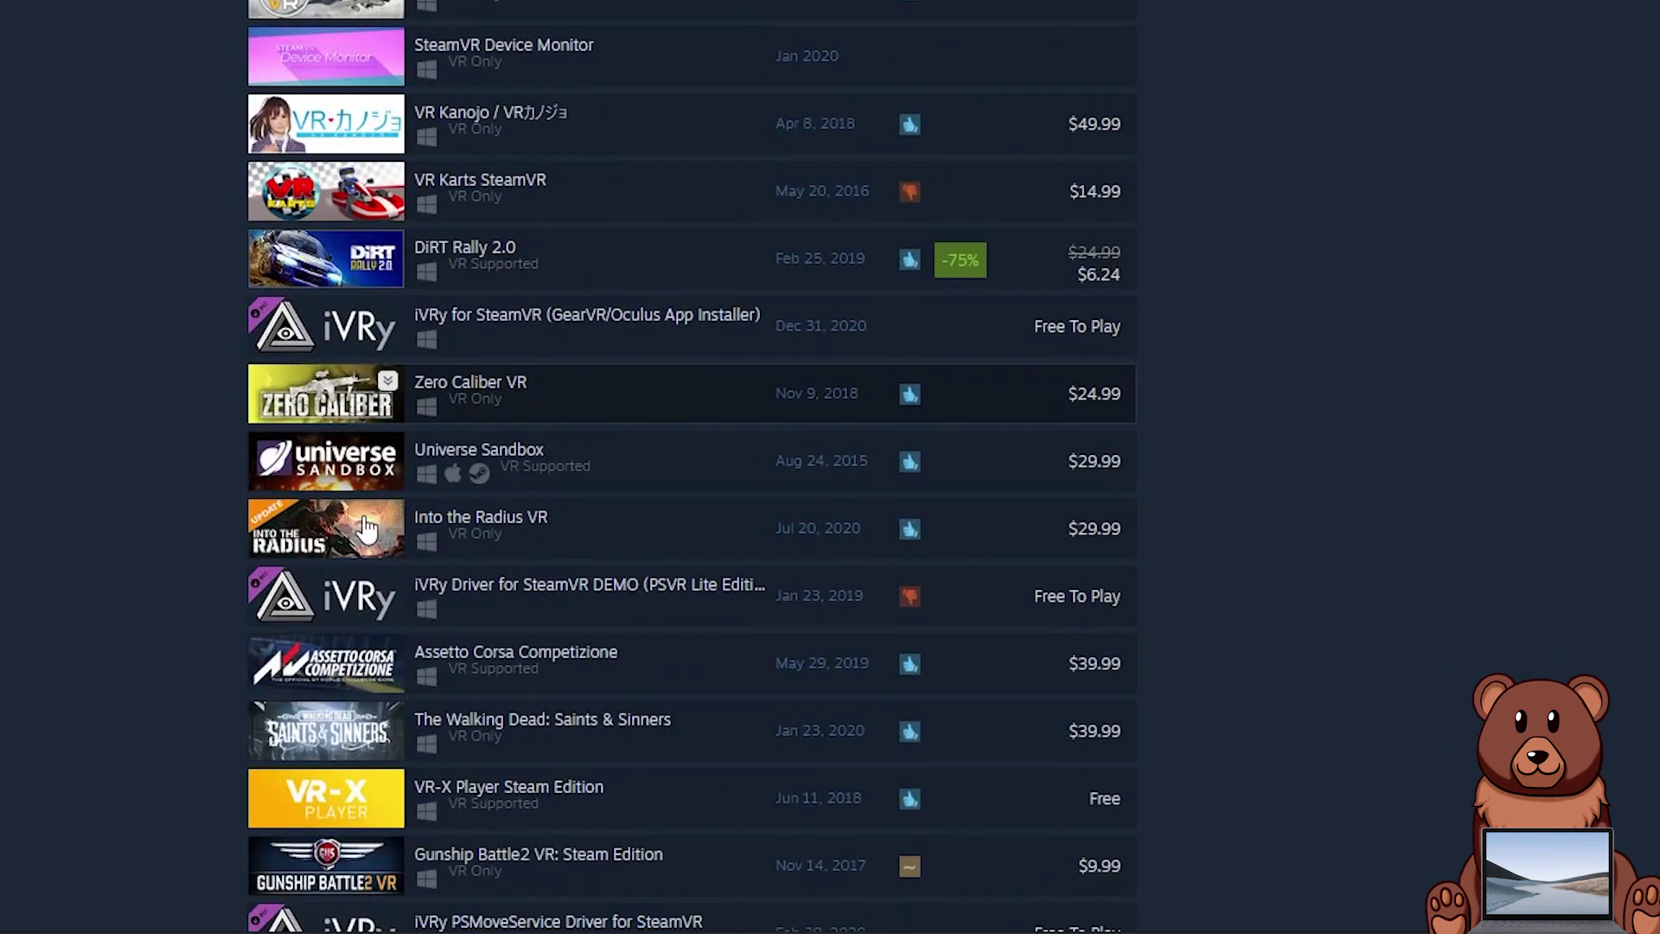
pyautogui.scroll(-6, 363, 530)
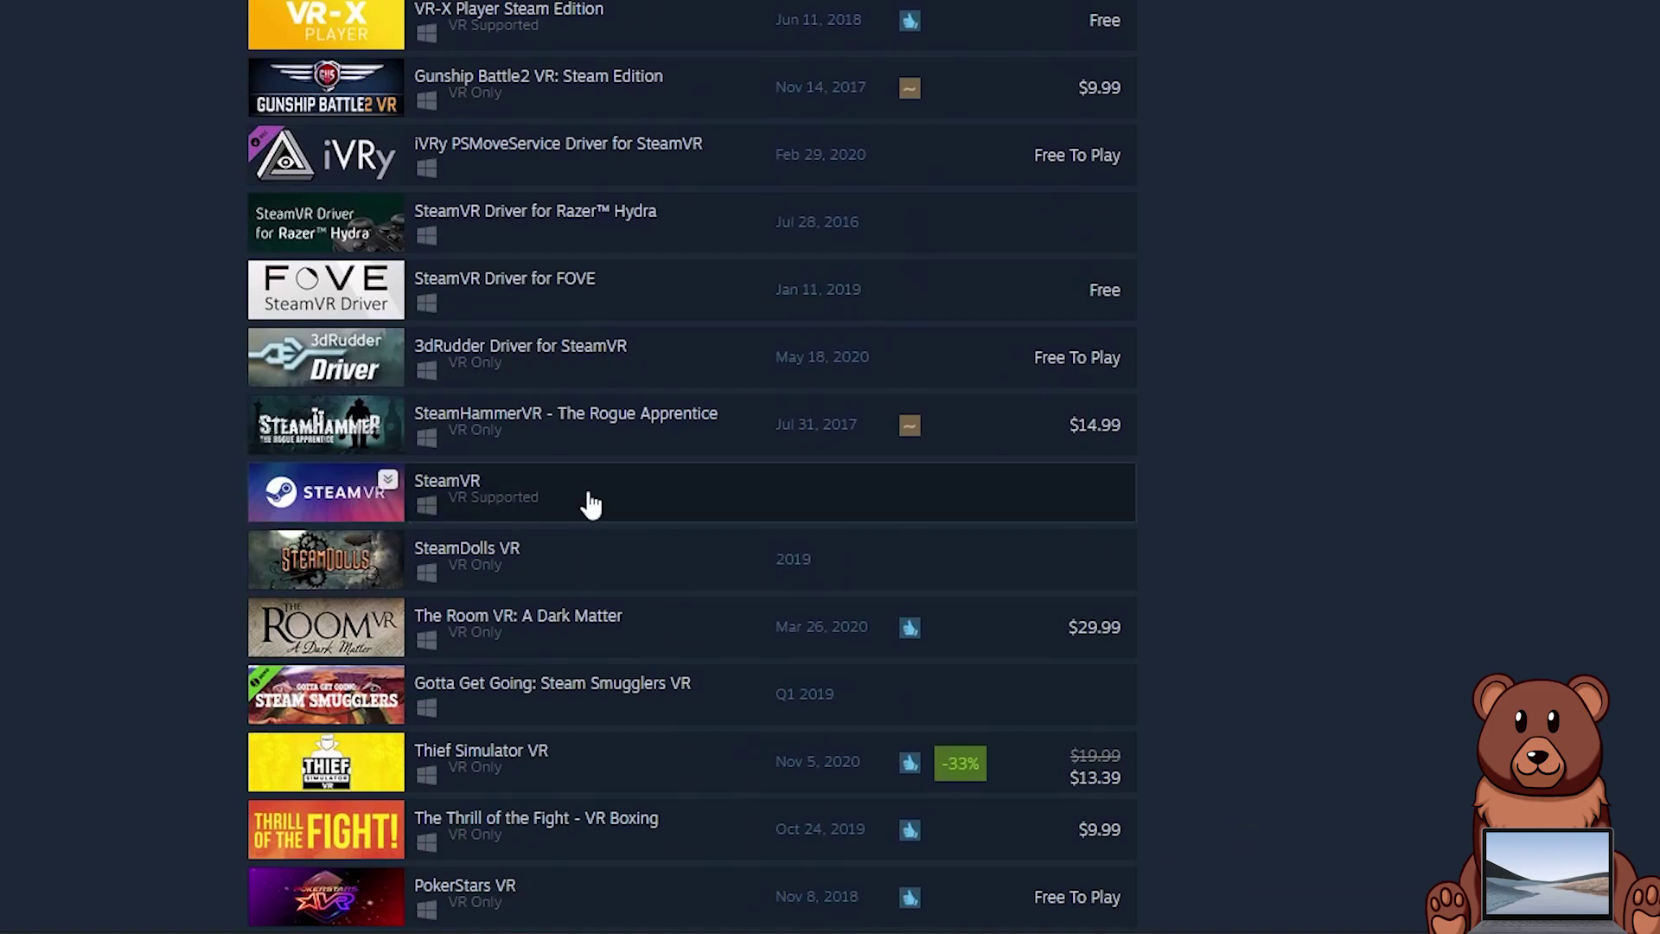
pyautogui.click(571, 523)
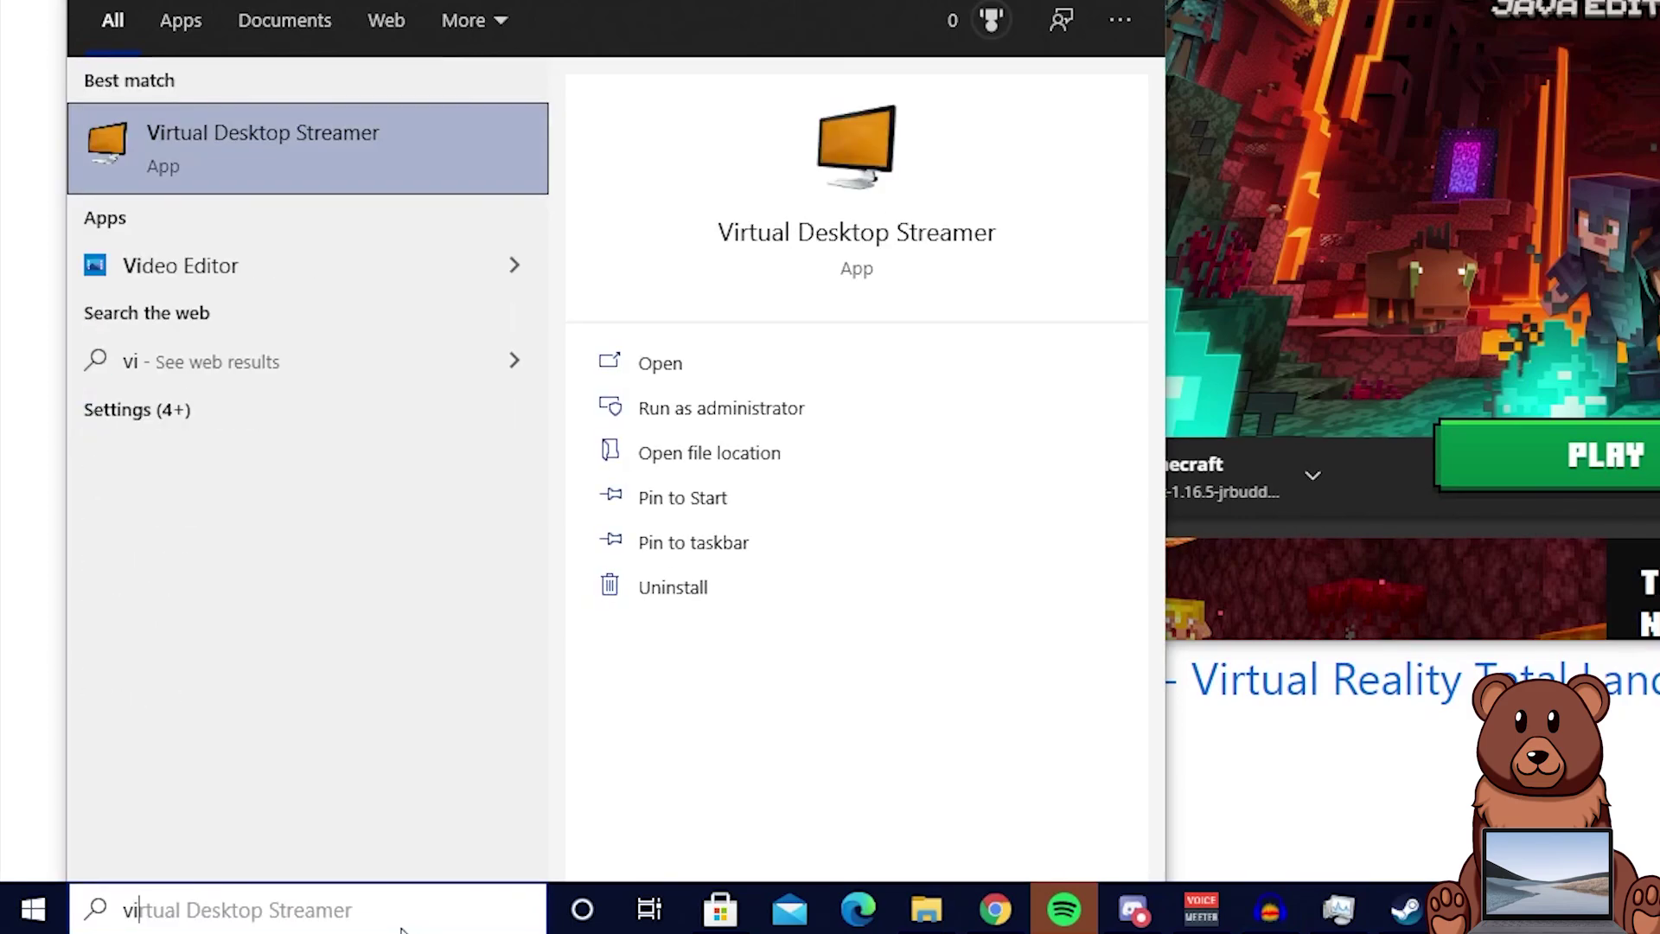
# Find and open Virtual Desktop Streamer on the PC and open its Oculus usernames for editing.
pyautogui.write('rt')
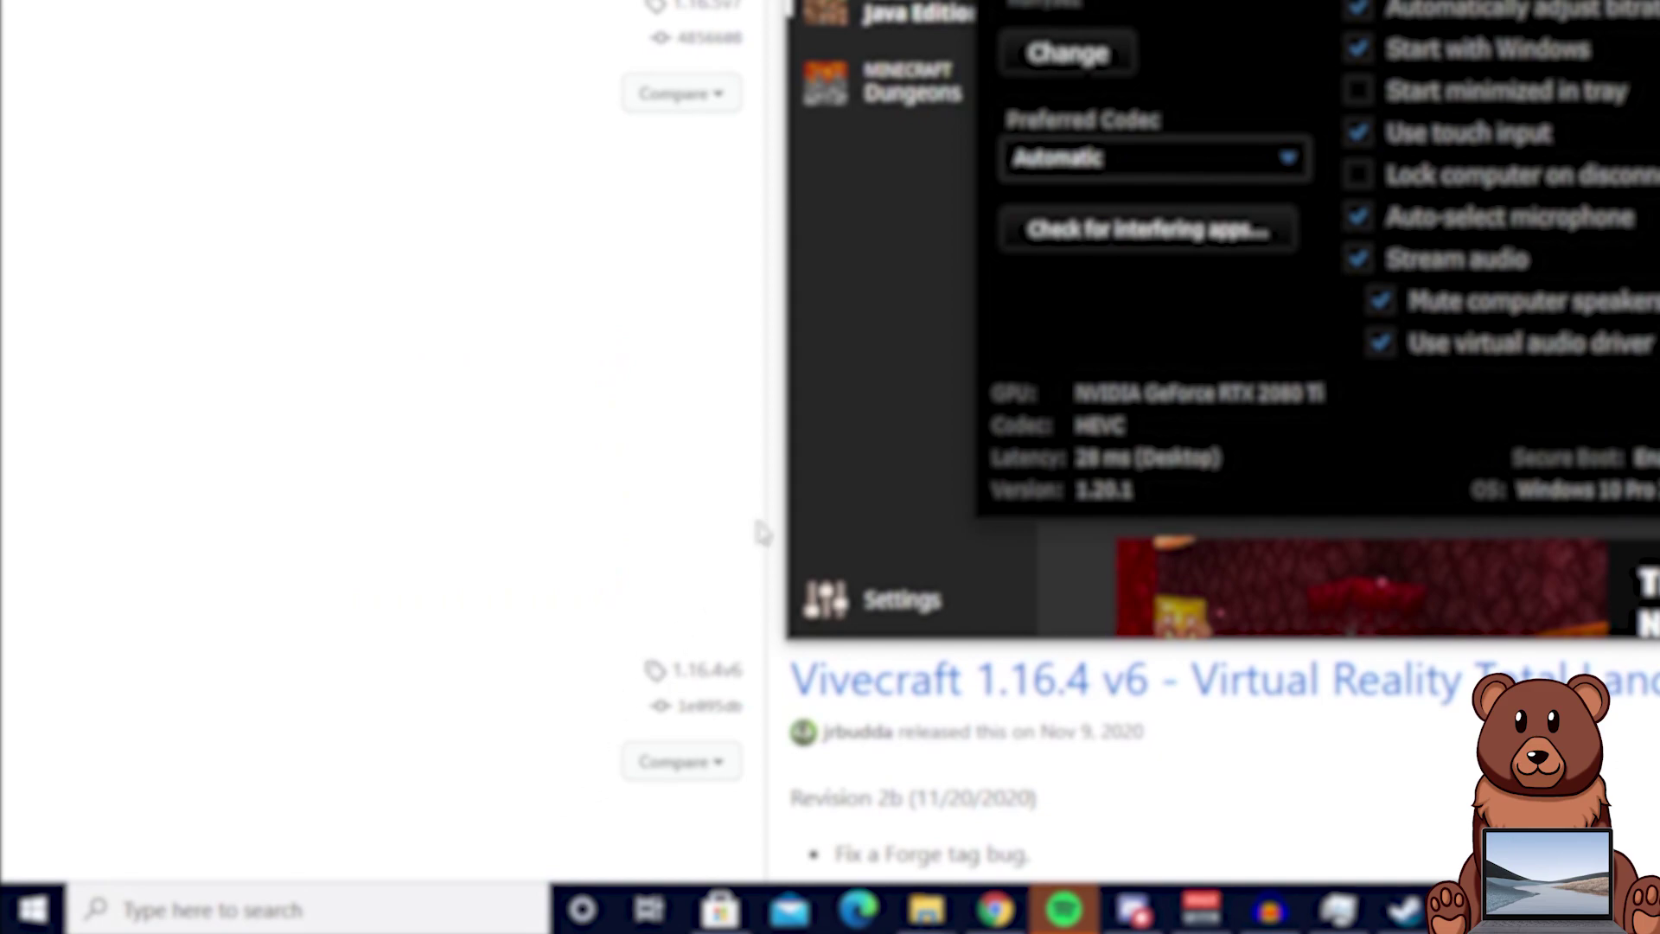
pyautogui.click(1075, 62)
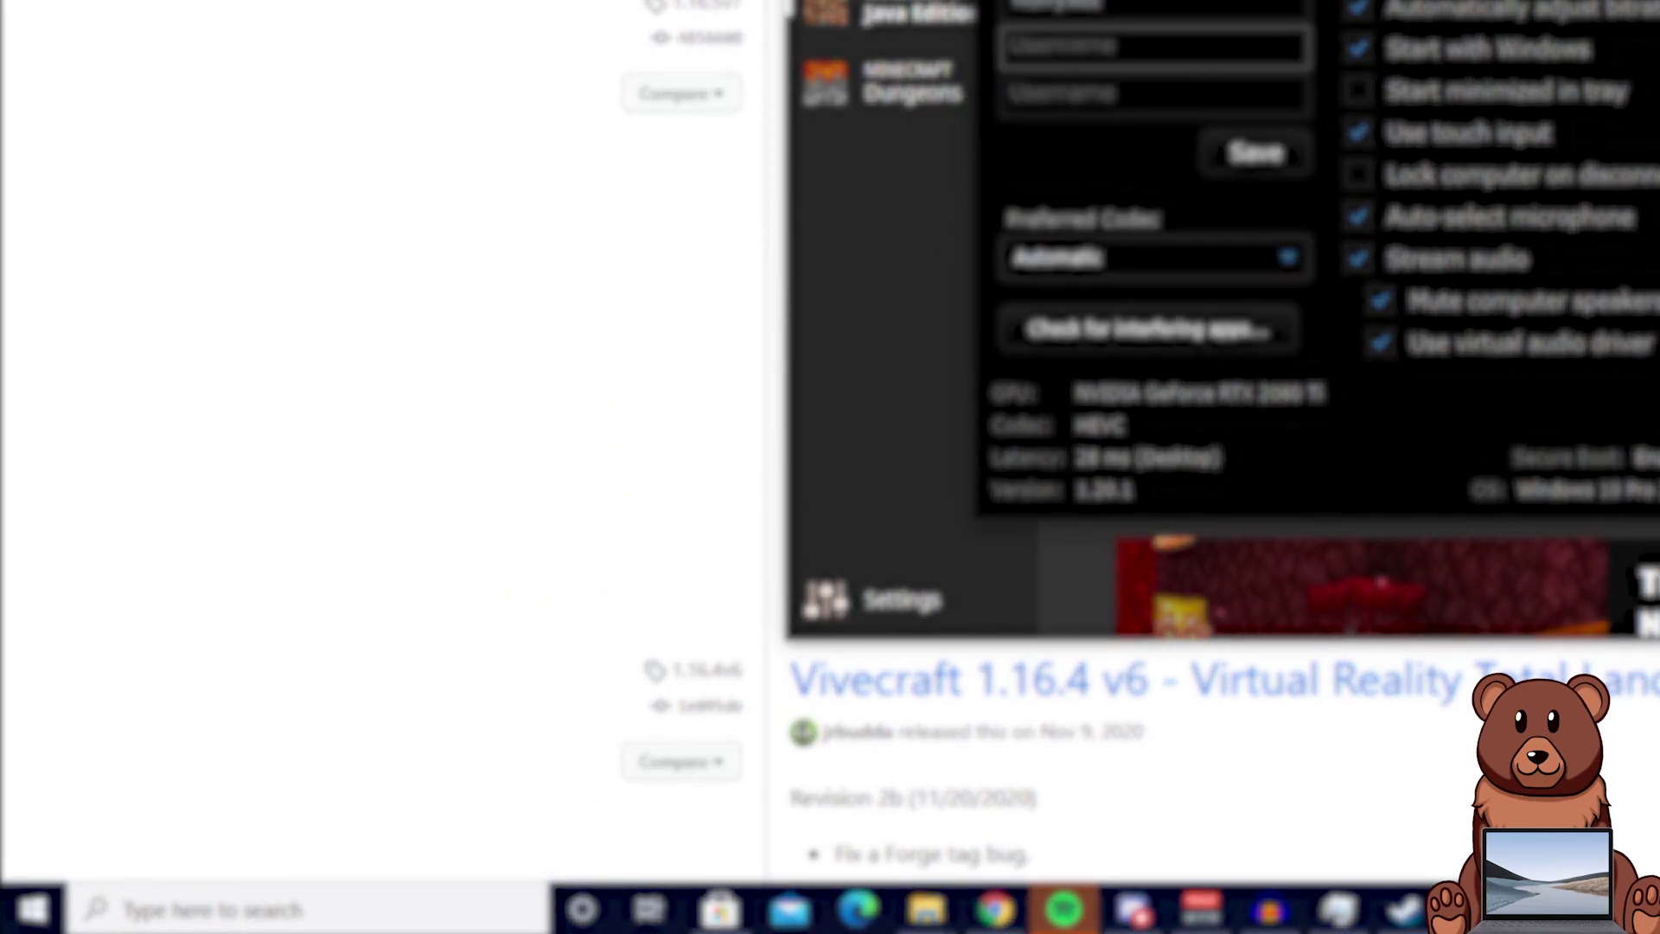
pyautogui.click(1150, 7)
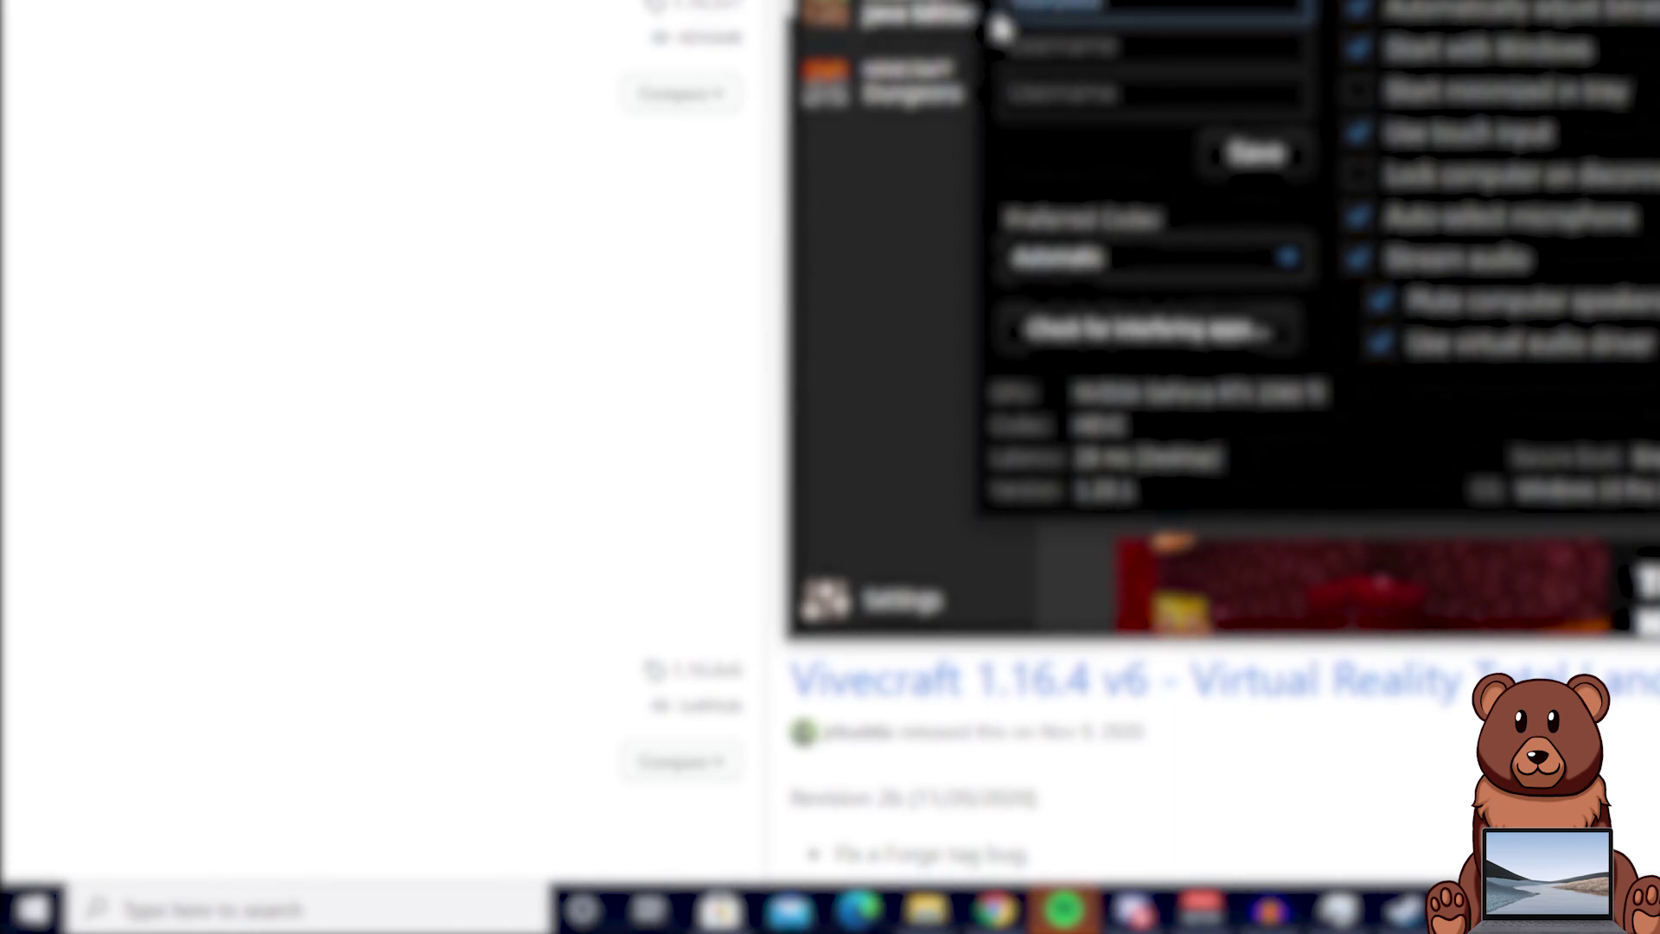
pyautogui.click(1008, 47)
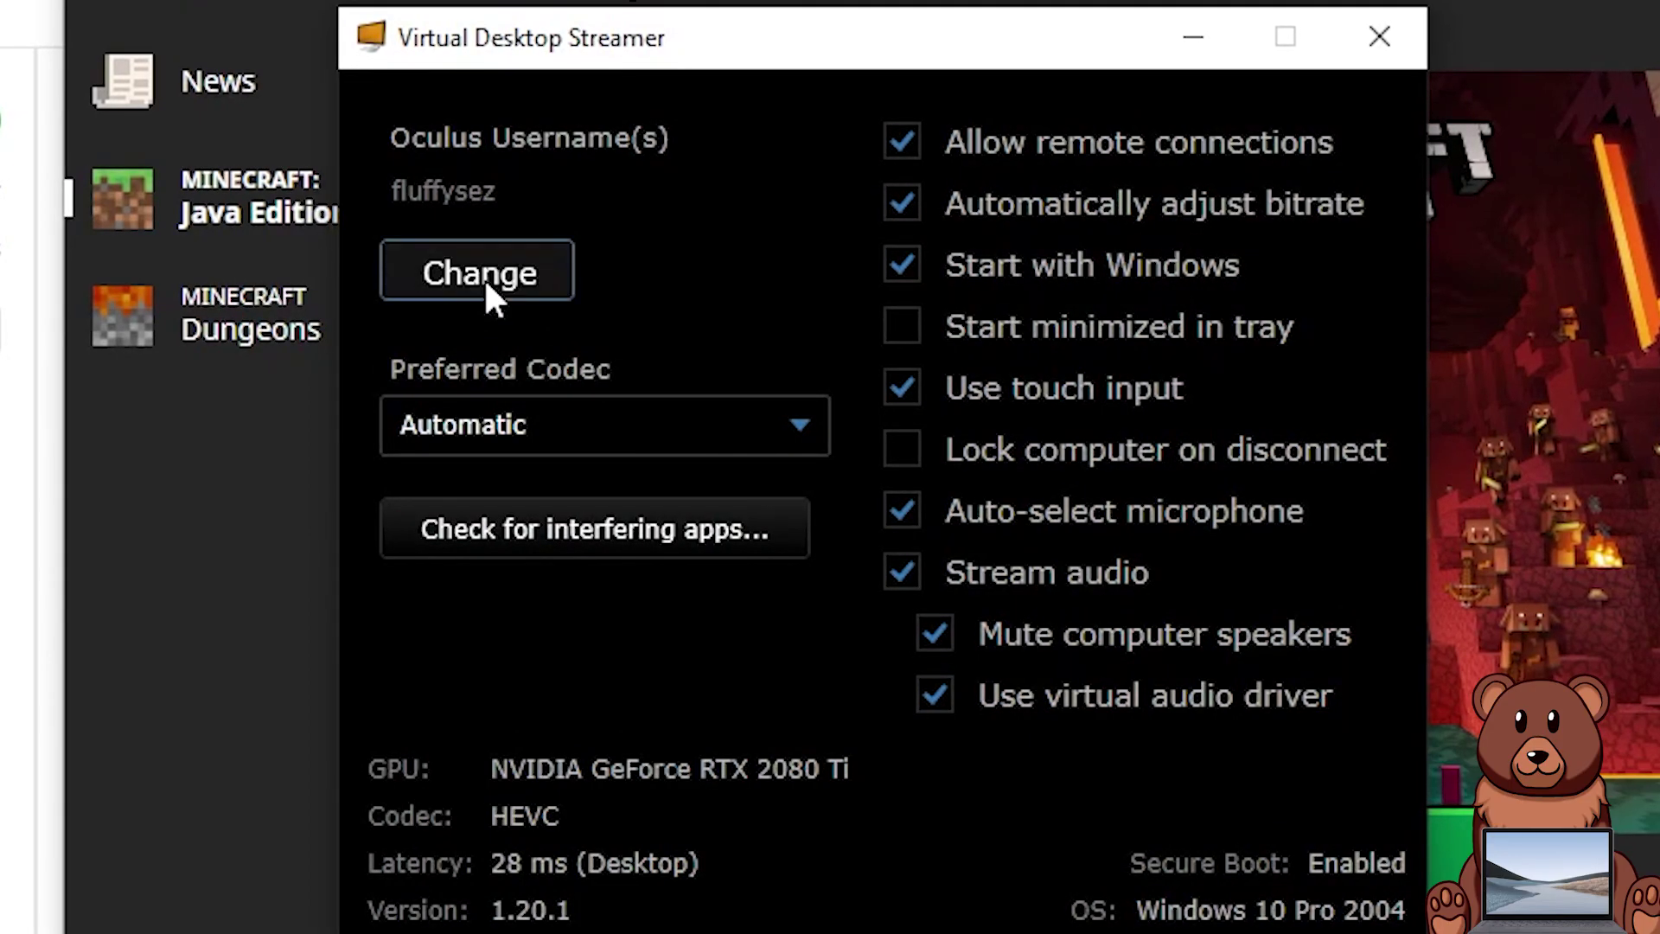
# Enter an example account name as the second Oculus username in Virtual Desktop Streamer and save the usernames.
pyautogui.click(485, 286)
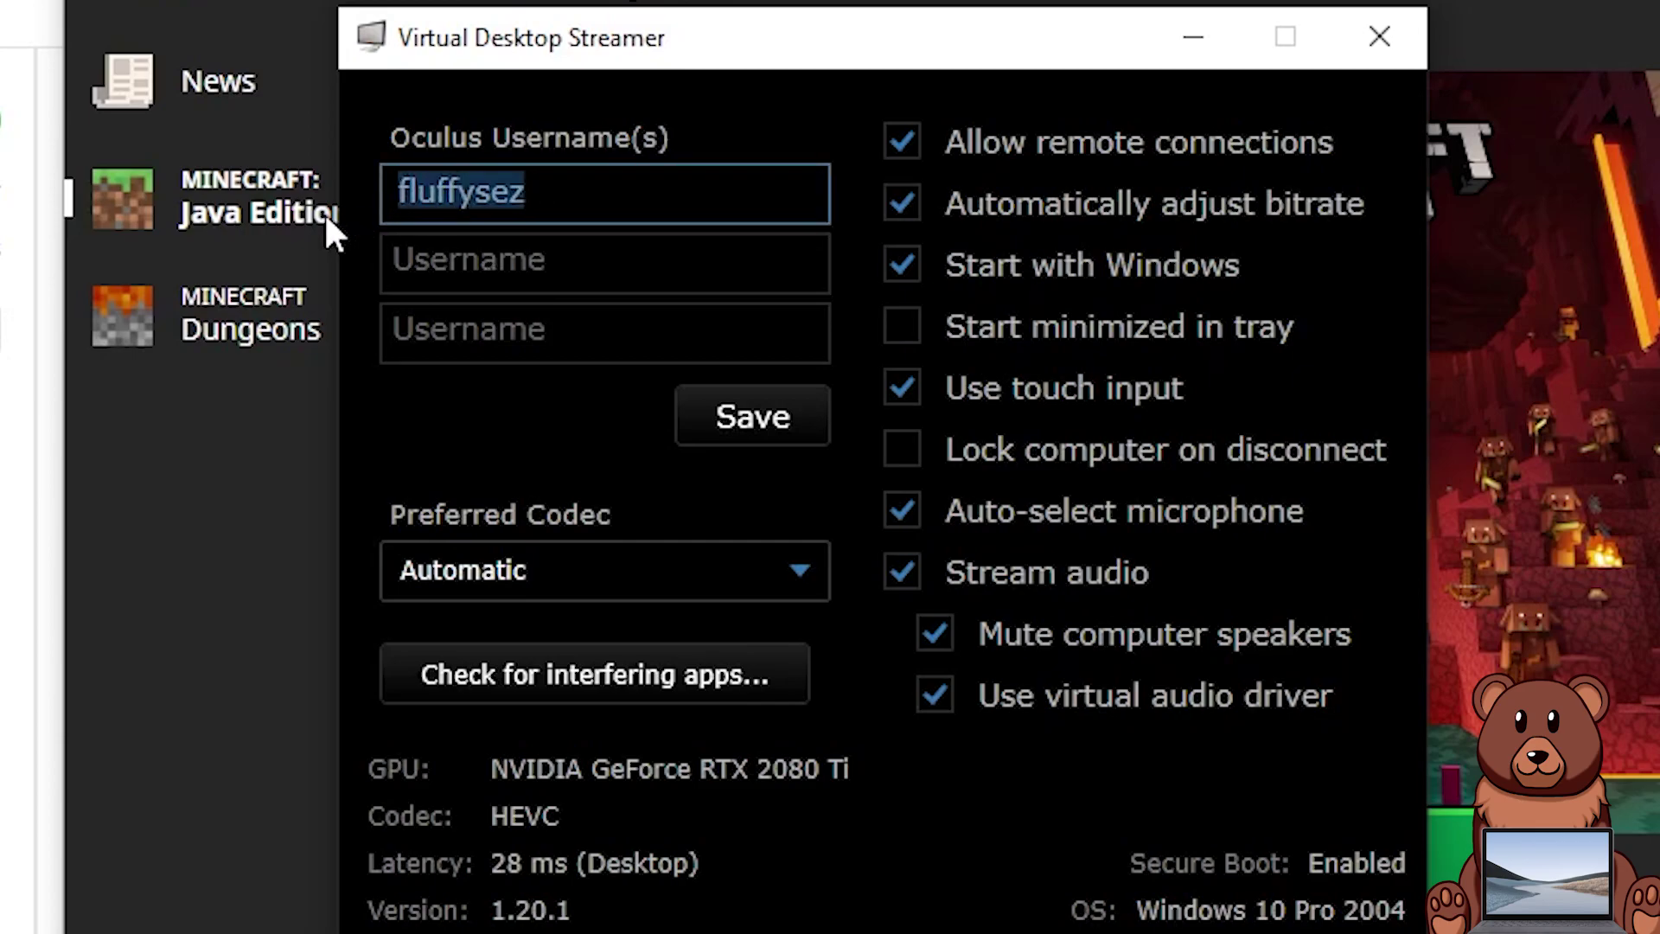
pyautogui.click(576, 235)
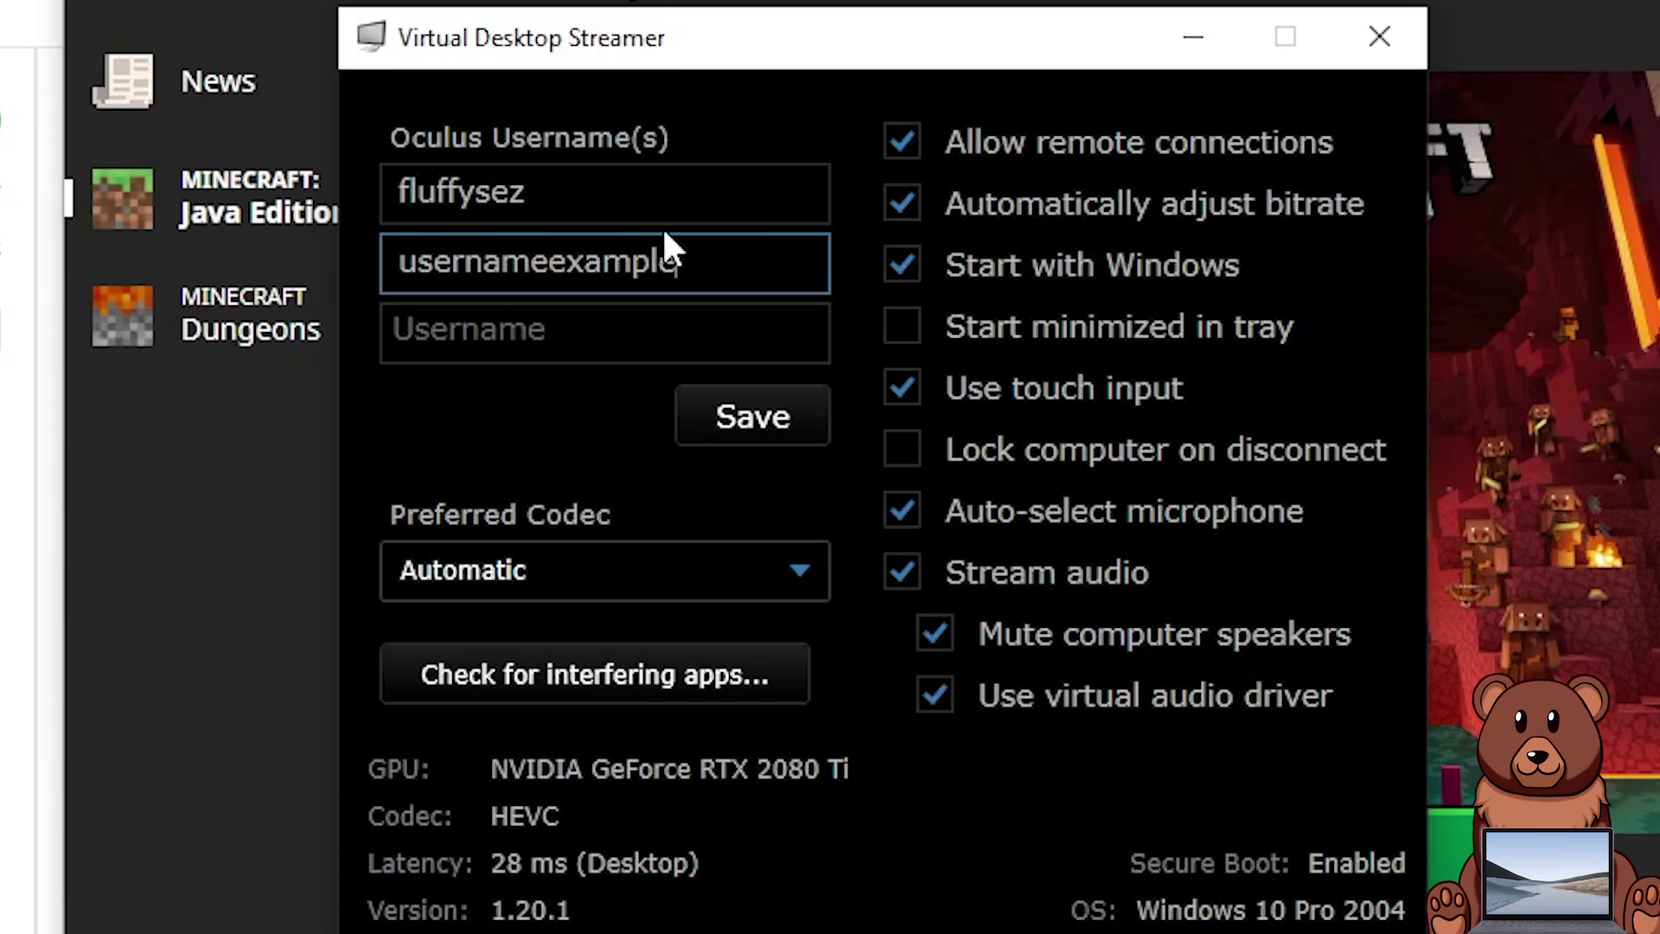
pyautogui.click(749, 414)
pyautogui.click(430, 264)
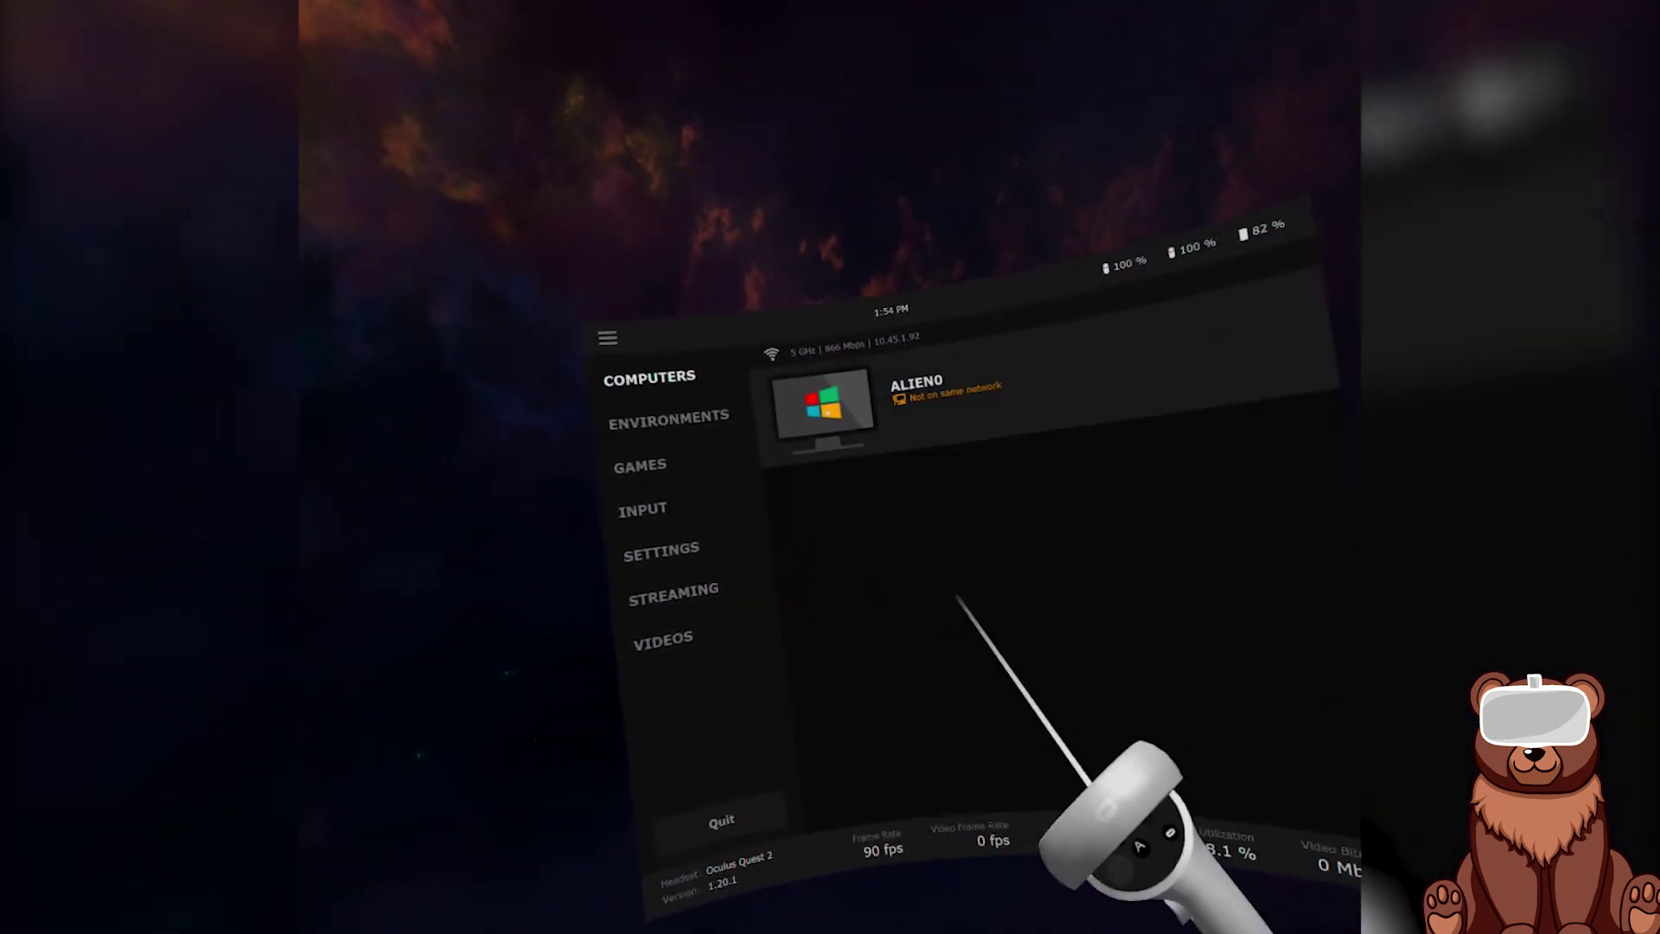
# Connect to the ALIEN0 computer from Virtual Desktop in the headset and launch Minecraft with the Vivecraft 1.16.5 installation.
pyautogui.click(1038, 385)
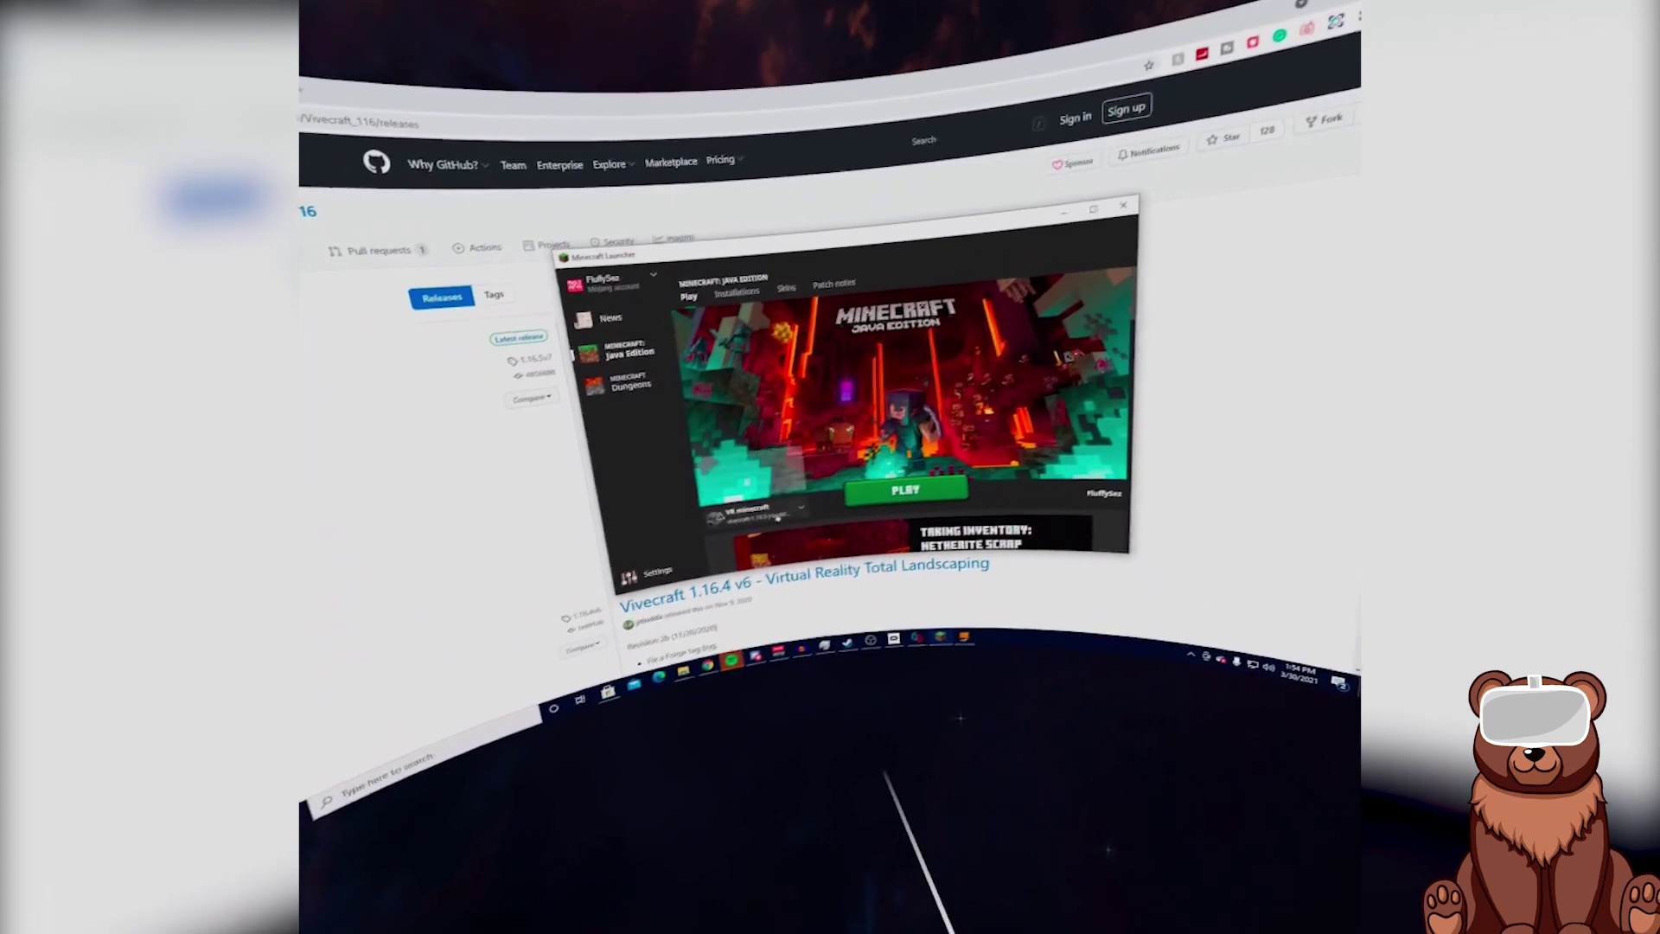
pyautogui.click(777, 516)
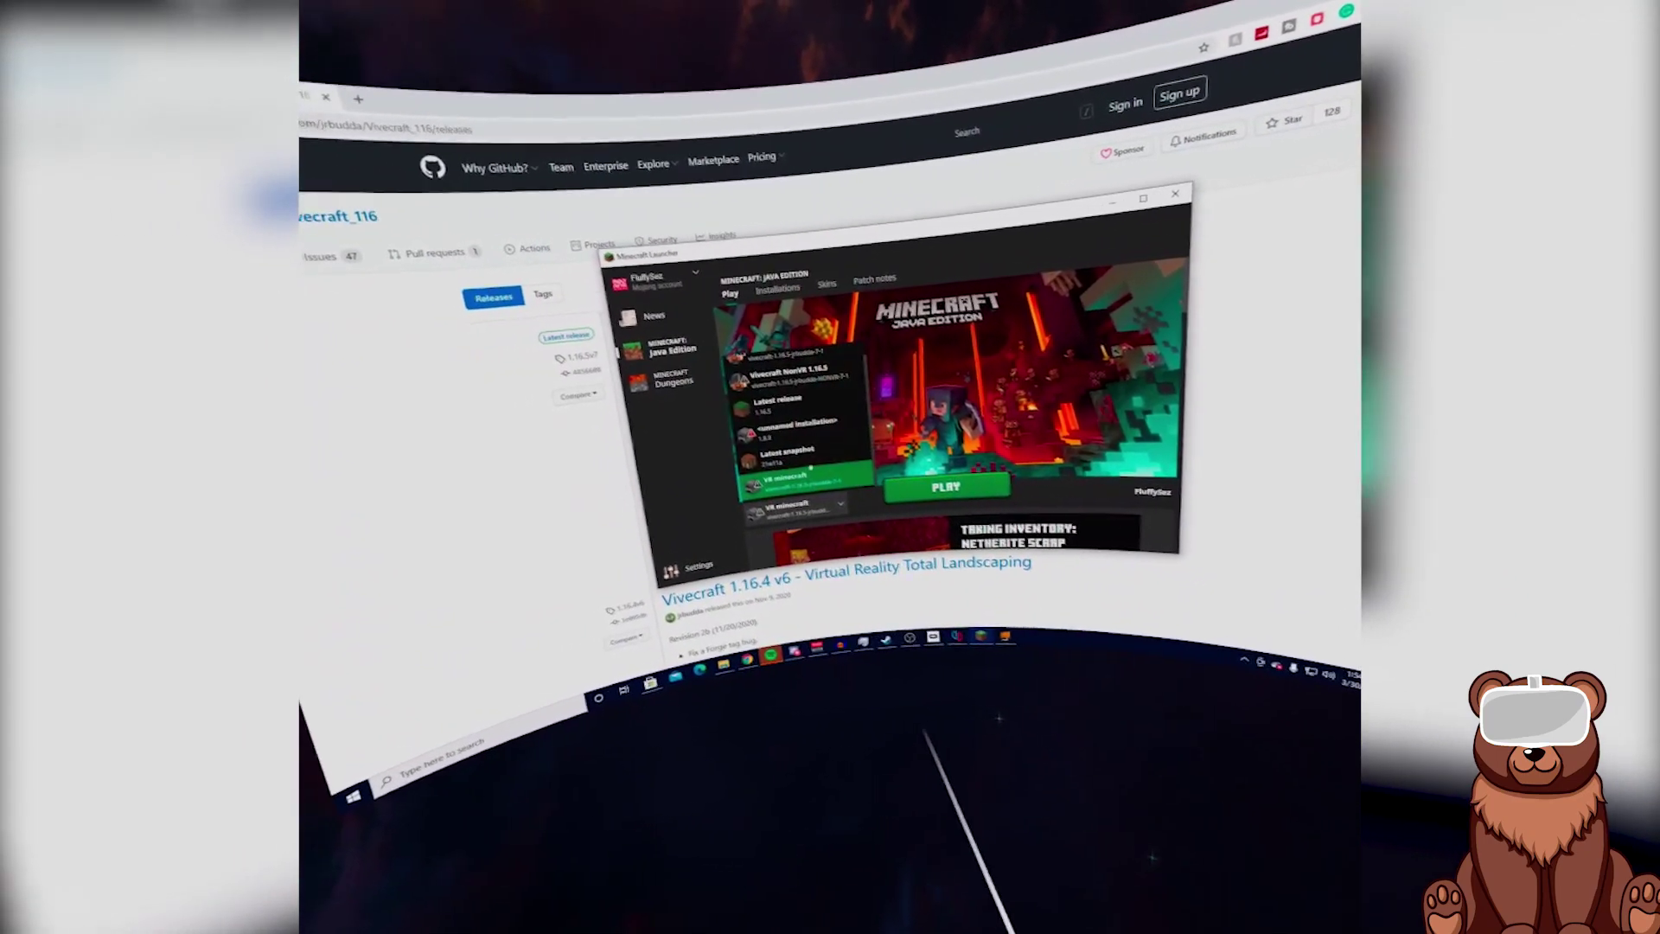
pyautogui.click(778, 354)
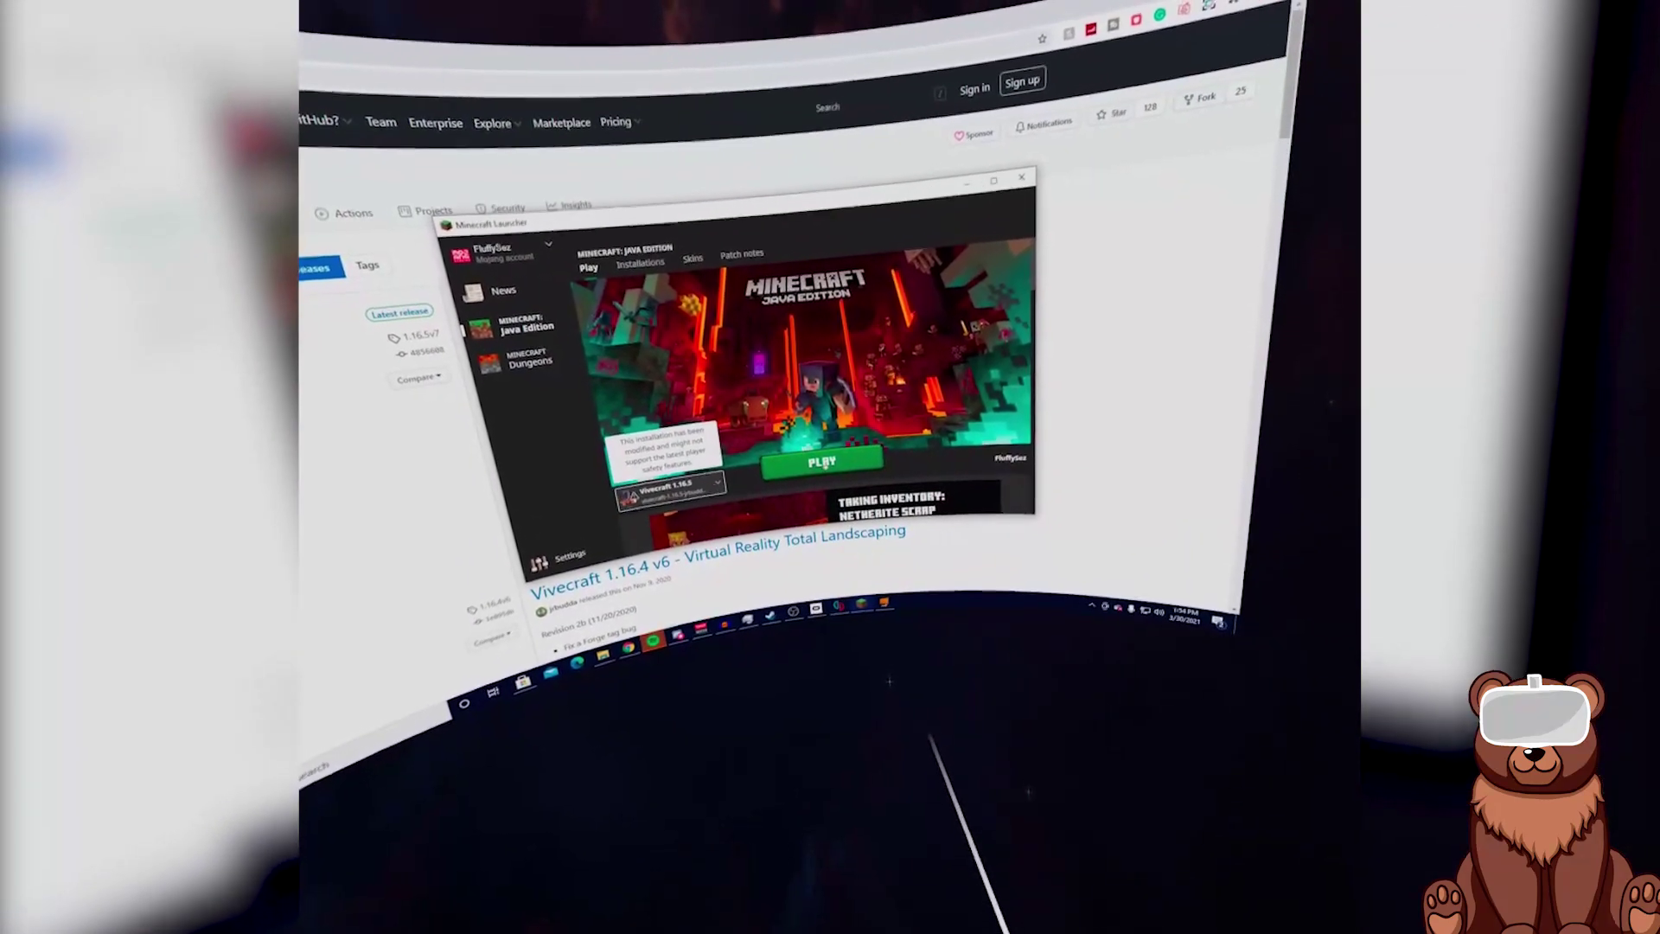
pyautogui.click(822, 462)
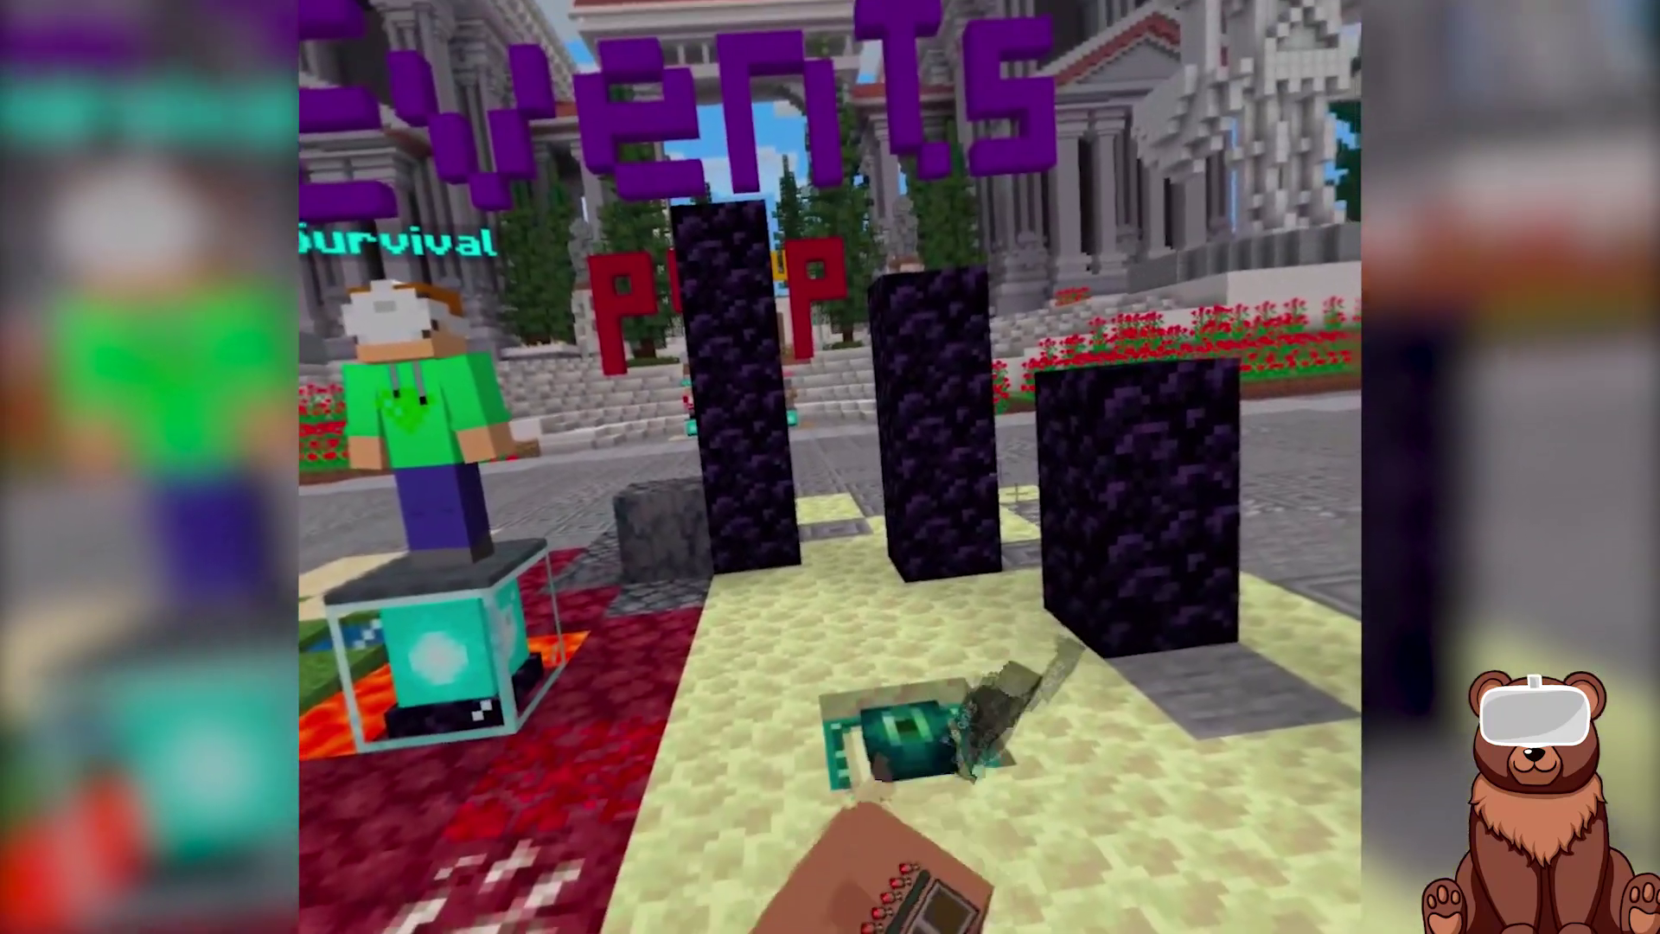
# Leave the current game view and open the Creative Mode world named New World.
pyautogui.press('Escape')
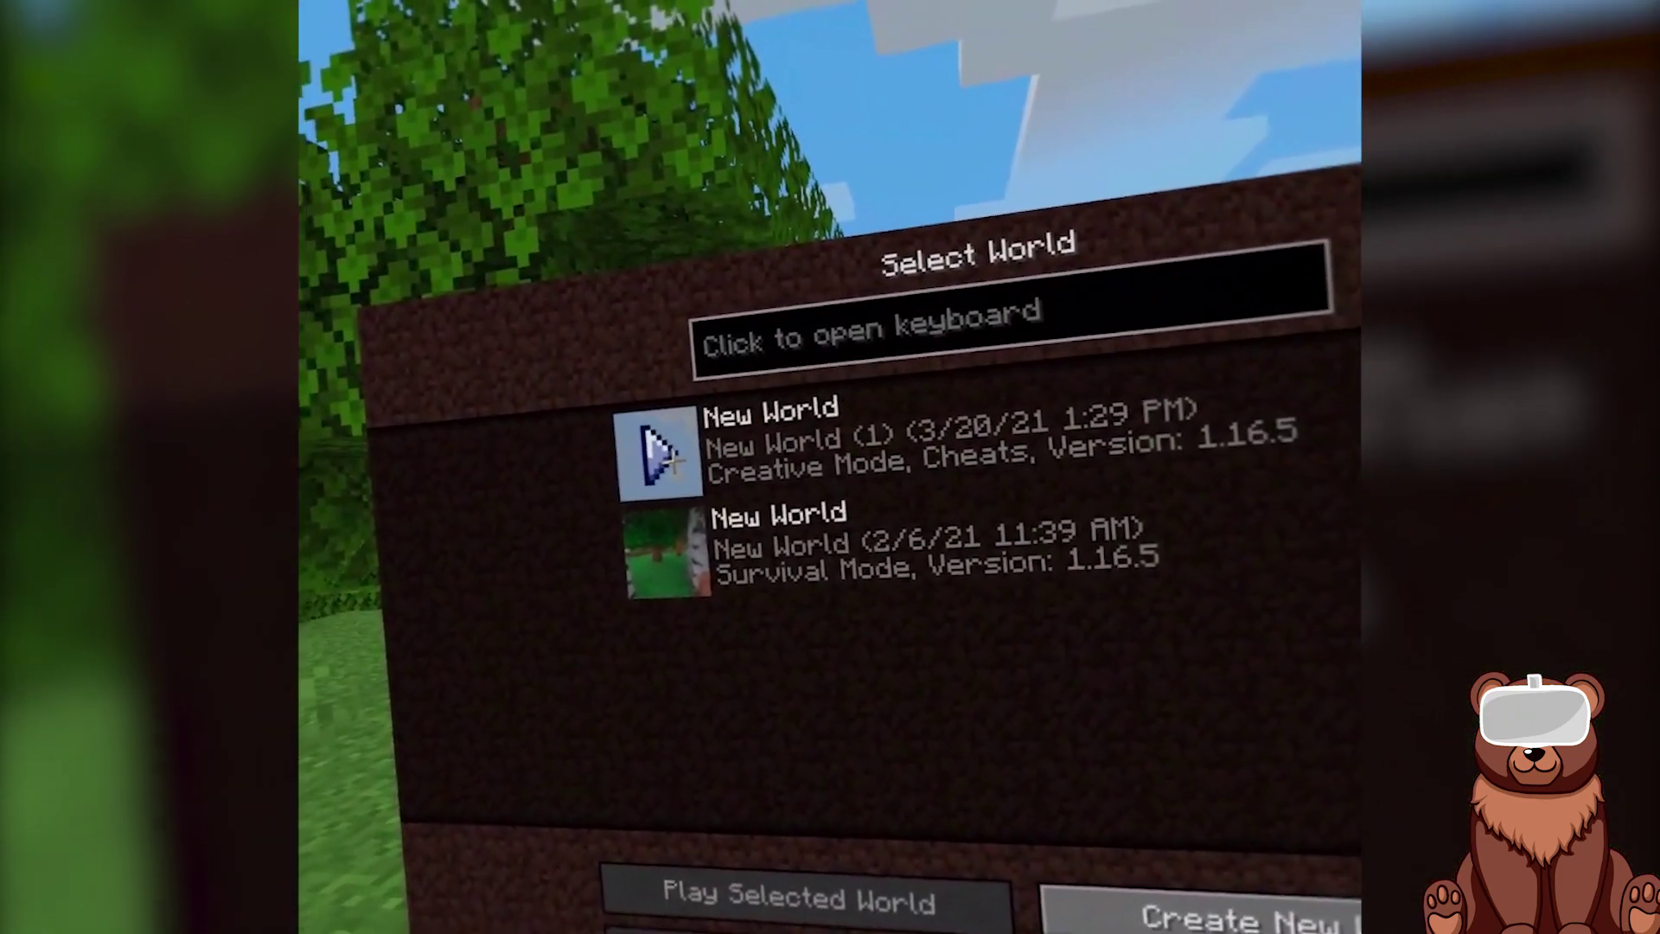
pyautogui.click(733, 428)
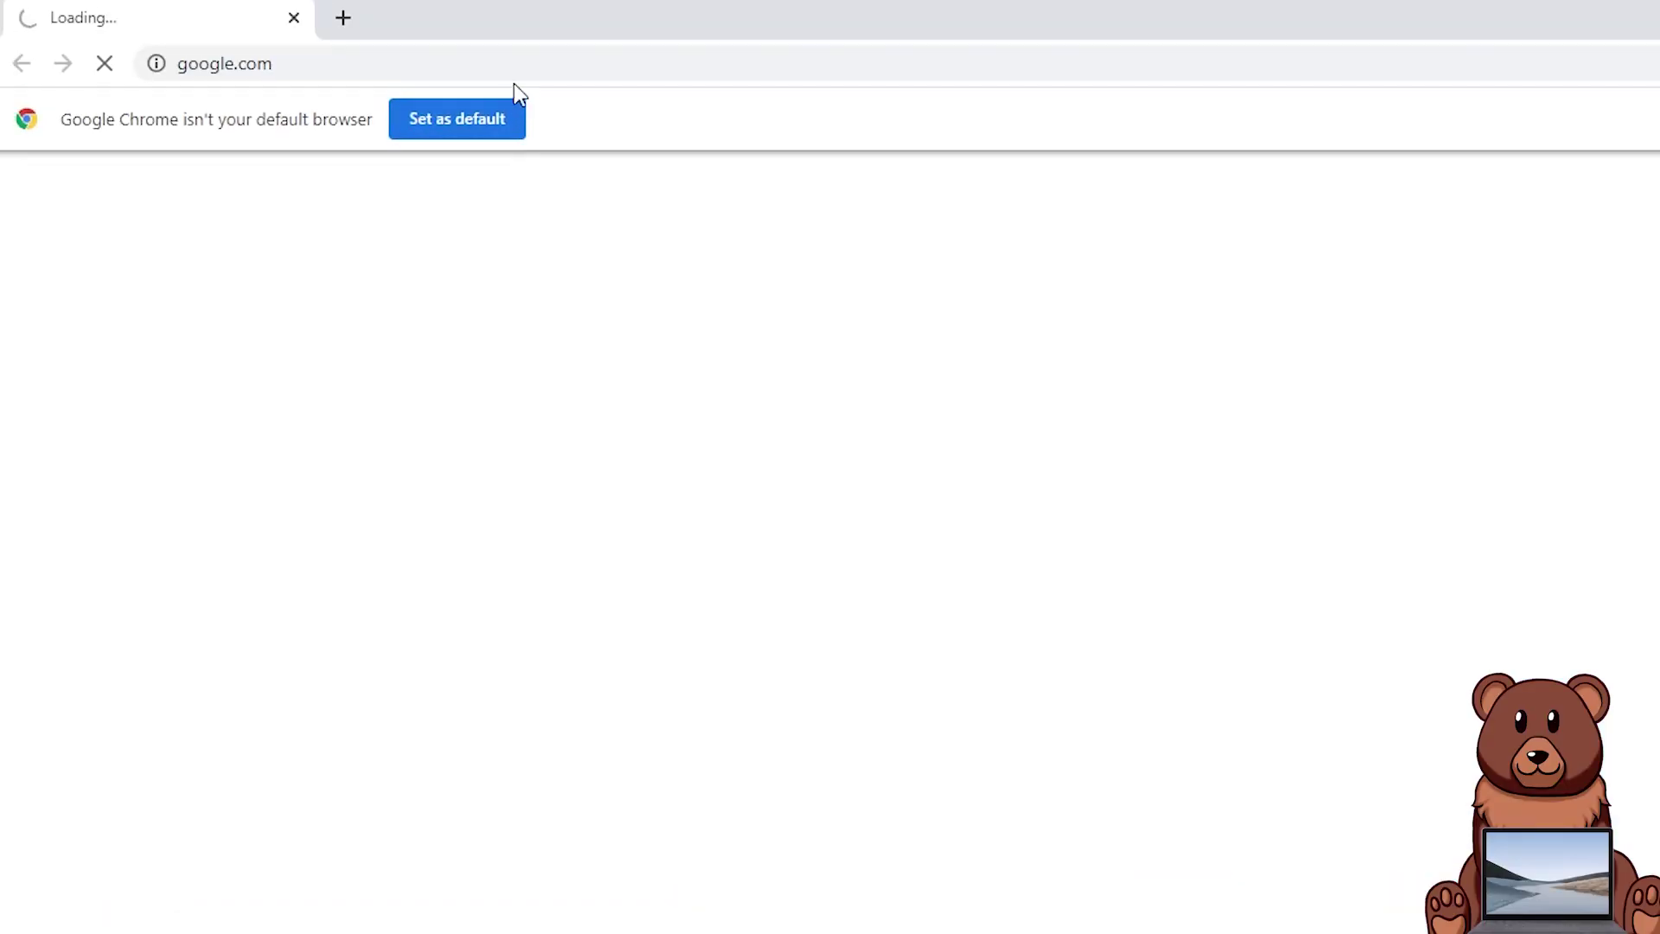
# Switch to the Chrome browser and search for "oculus quest pc software" to reach the Oculus setup page.
pyautogui.click(564, 72)
pyautogui.write('oc')
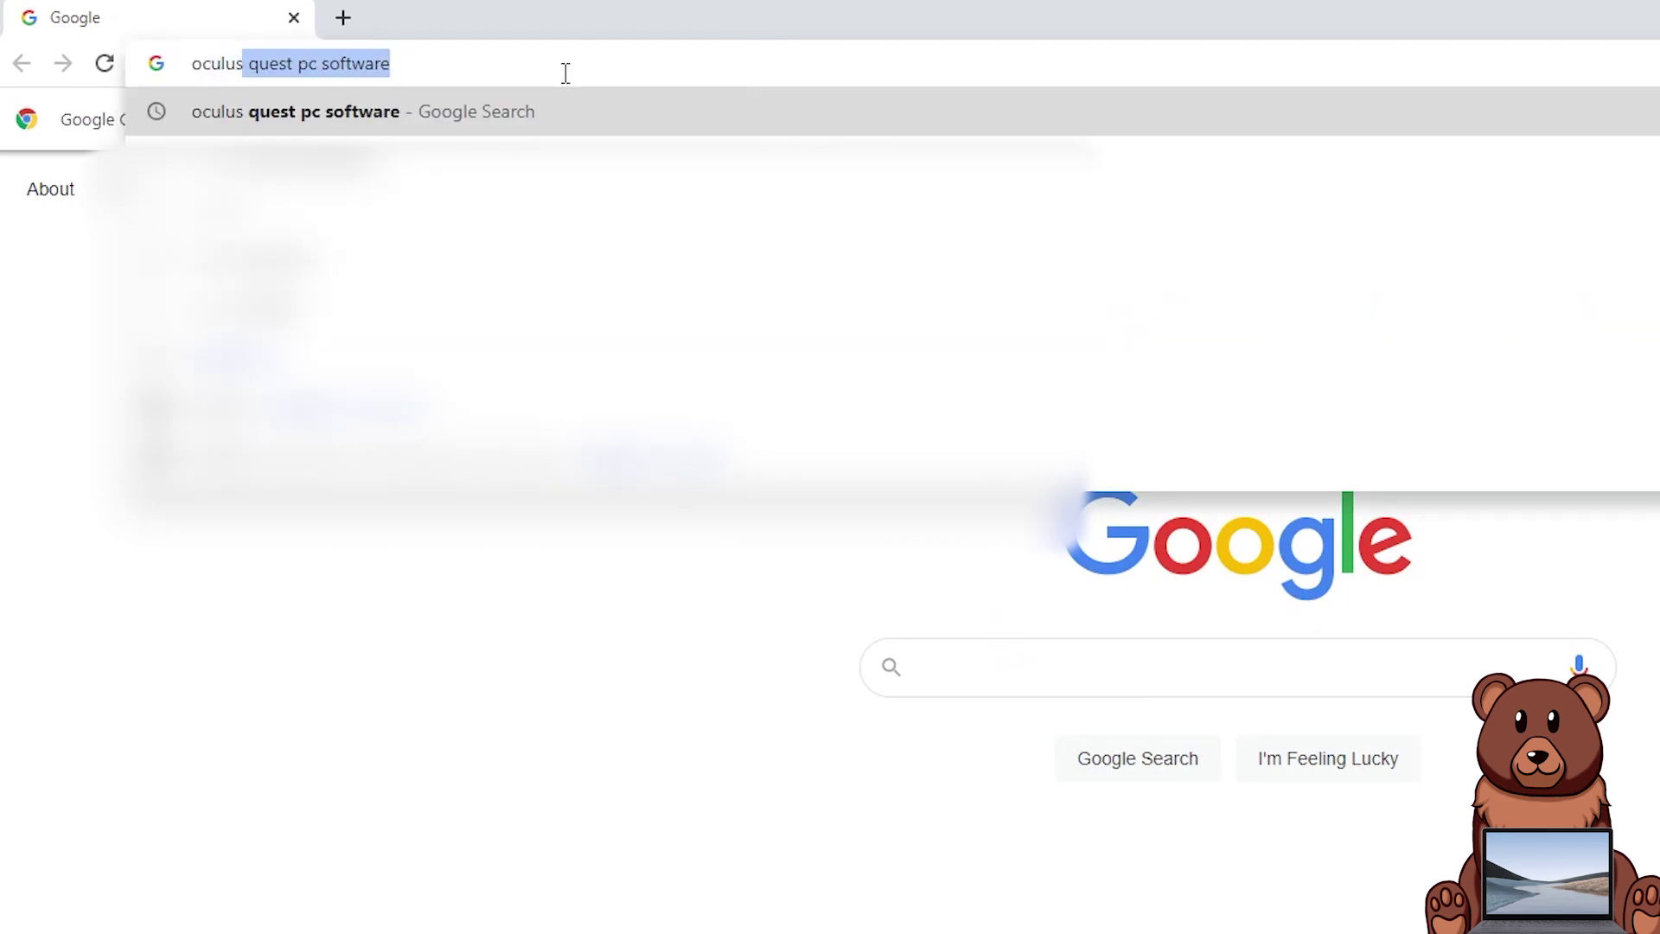
pyautogui.write('ulus')
pyautogui.press('Return')
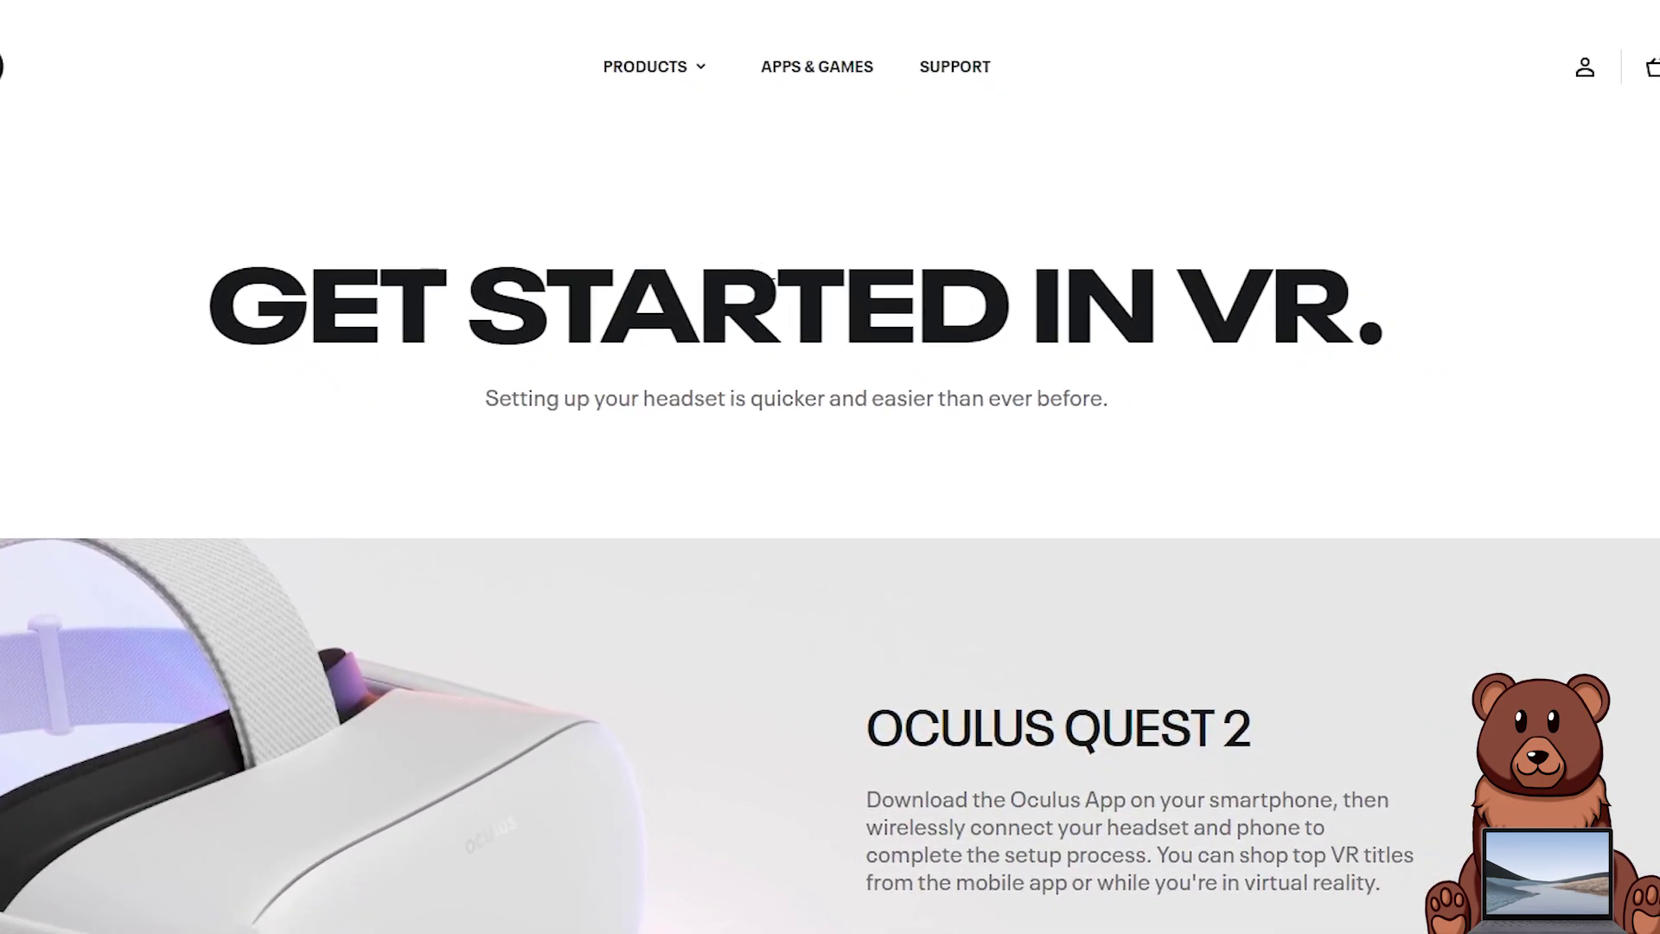
# Download the Oculus Link PC software from the Oculus Quest section of the setup page.
pyautogui.scroll(-15, 1242, 320)
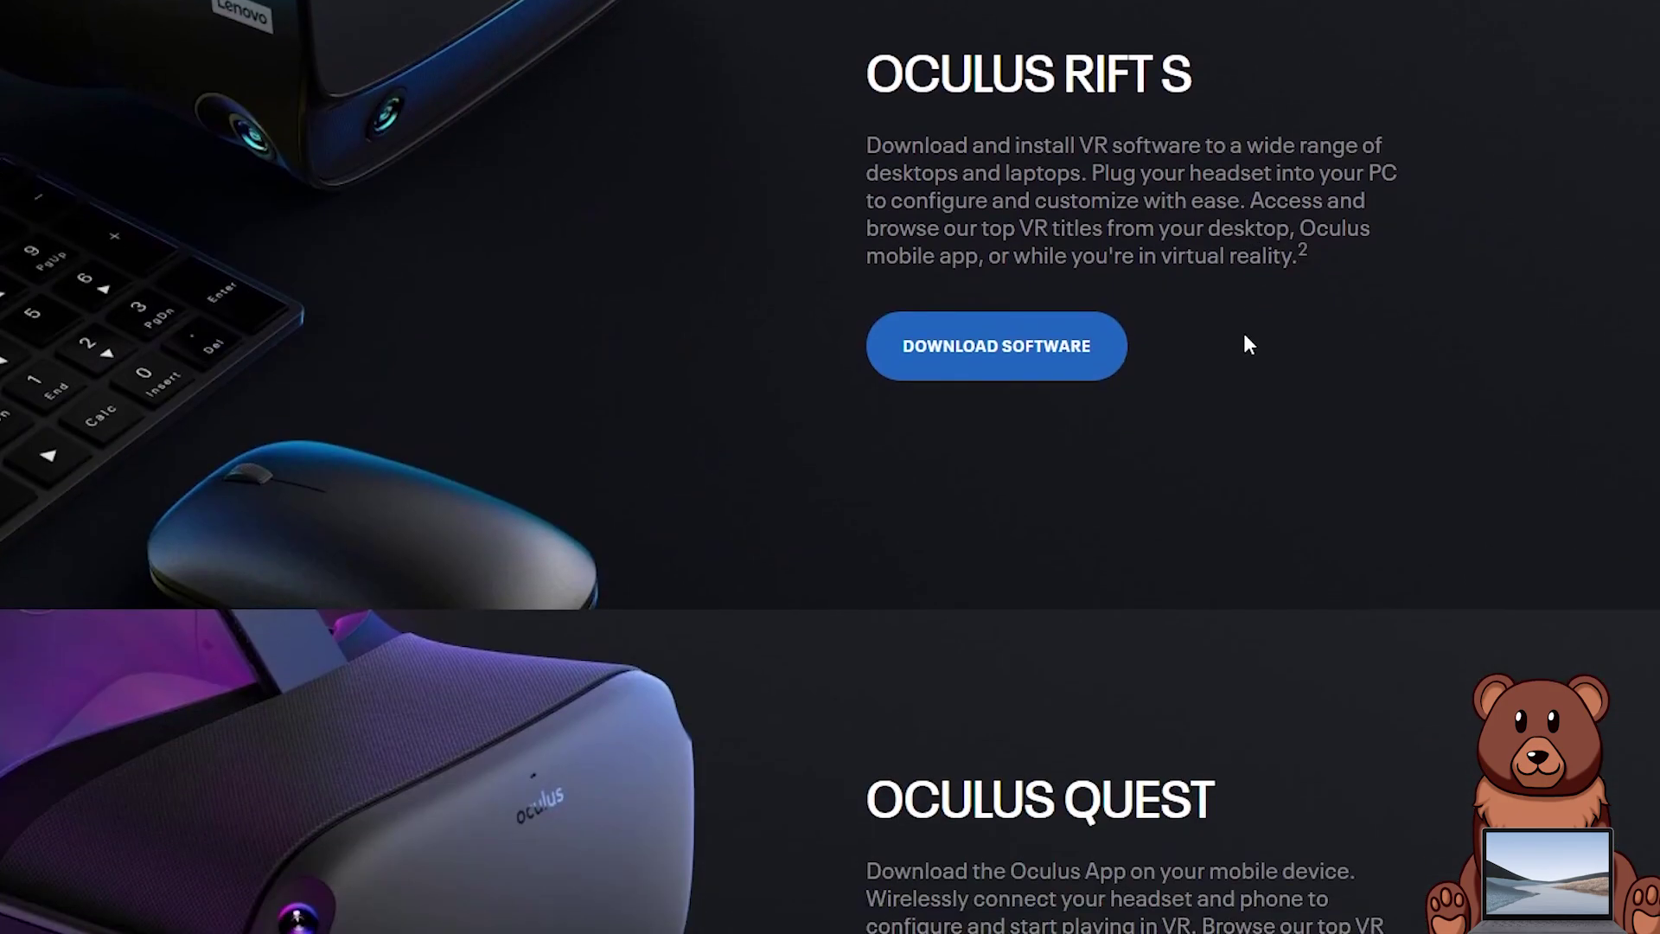
pyautogui.scroll(-6, 1242, 337)
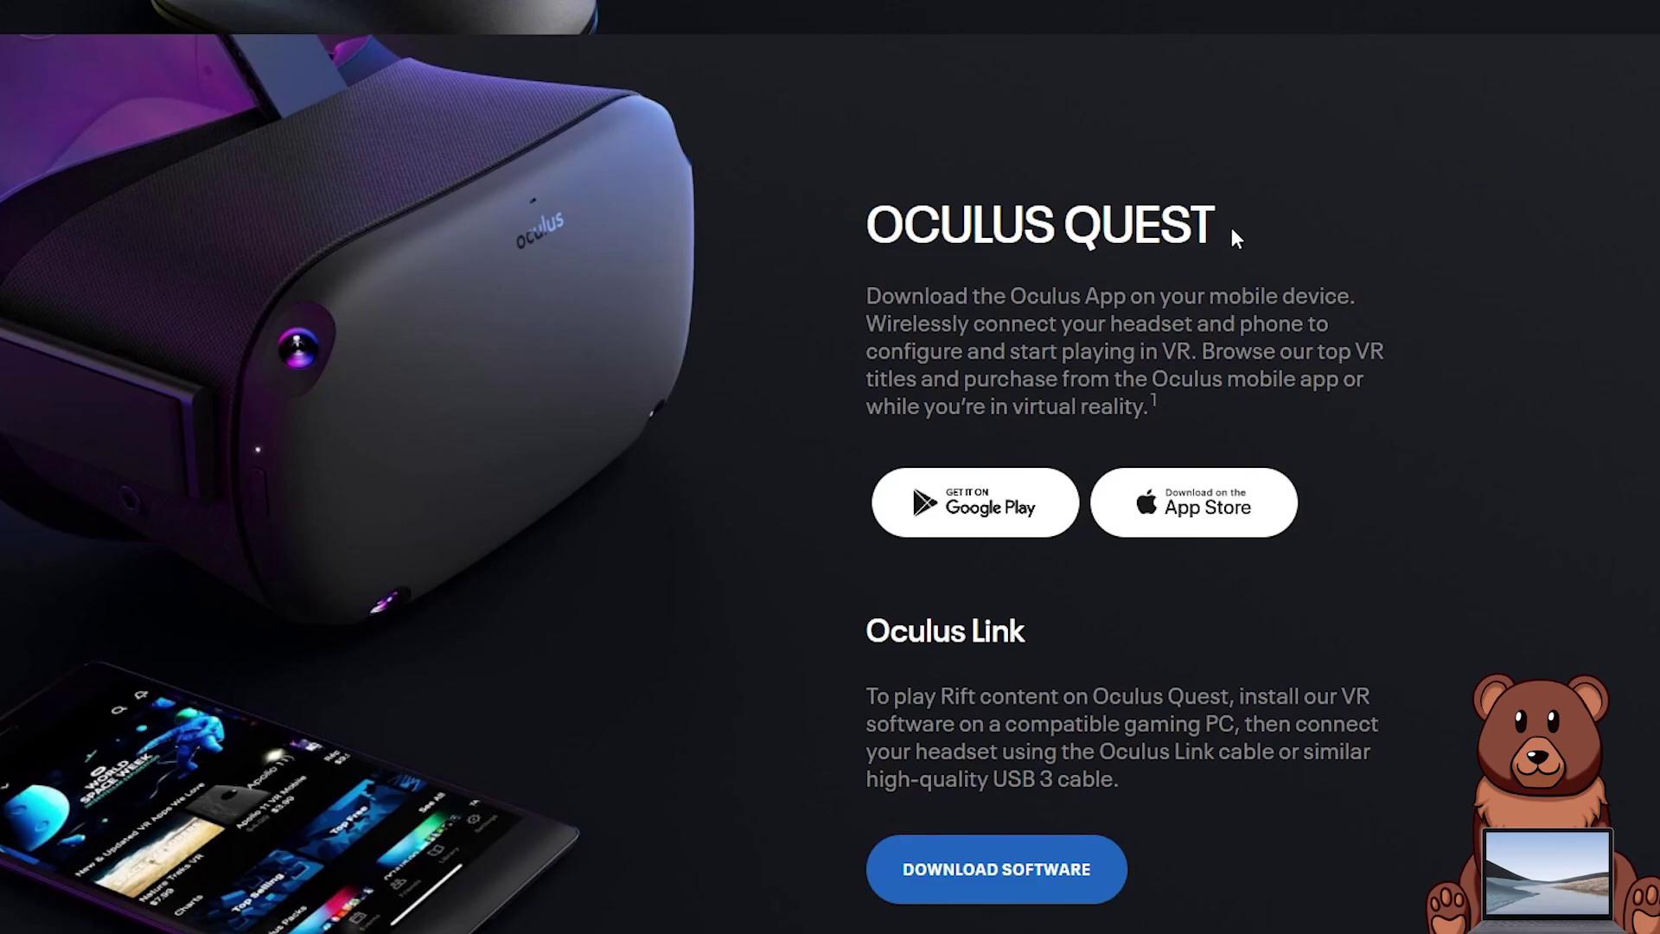
pyautogui.moveTo(1215, 226); pyautogui.dragTo(989, 229)
pyautogui.scroll(-3, 1189, 229)
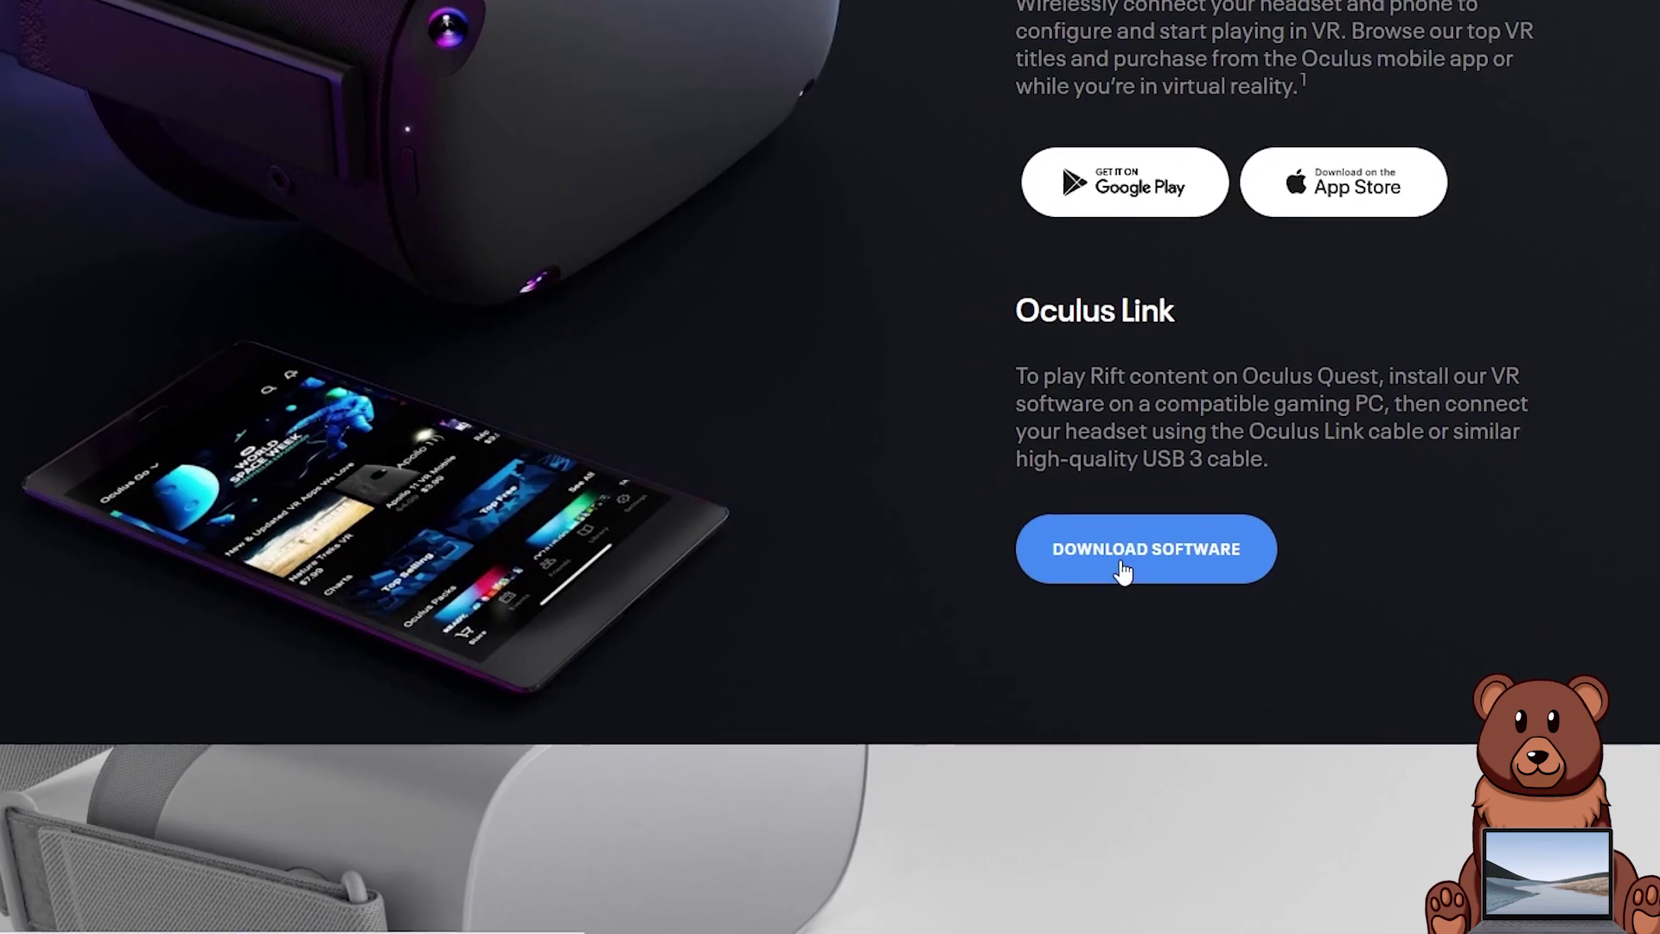
pyautogui.click(986, 654)
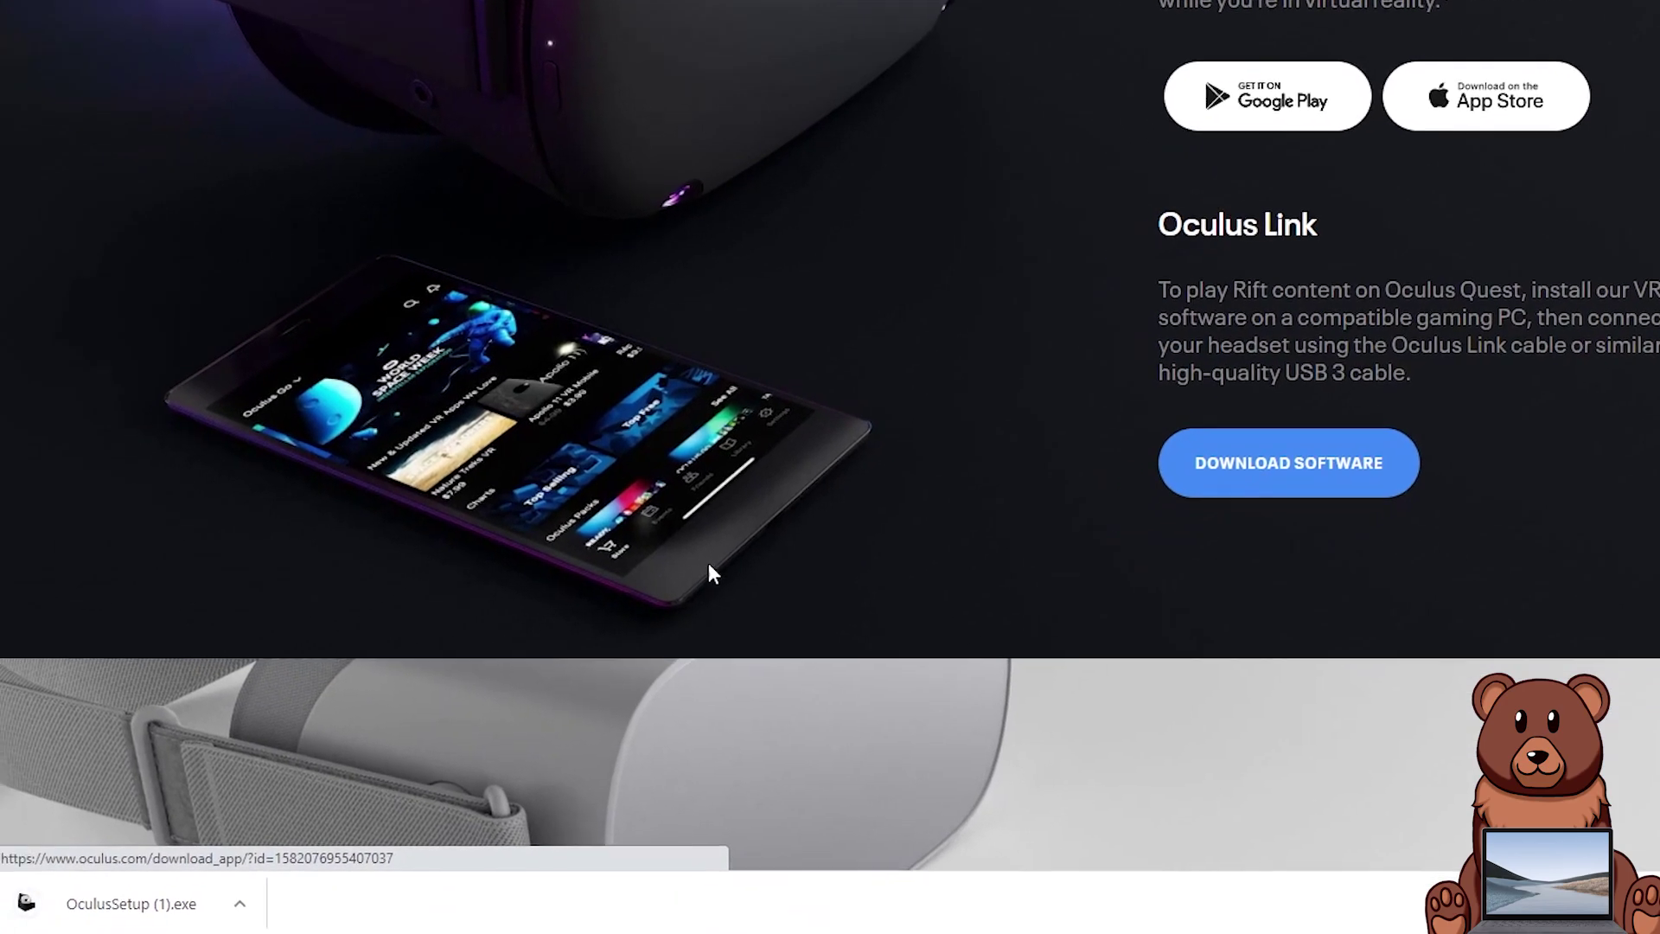
# Run OculusSetup (1).exe from the Downloads folder and proceed through the Oculus app installation.
pyautogui.click(195, 899)
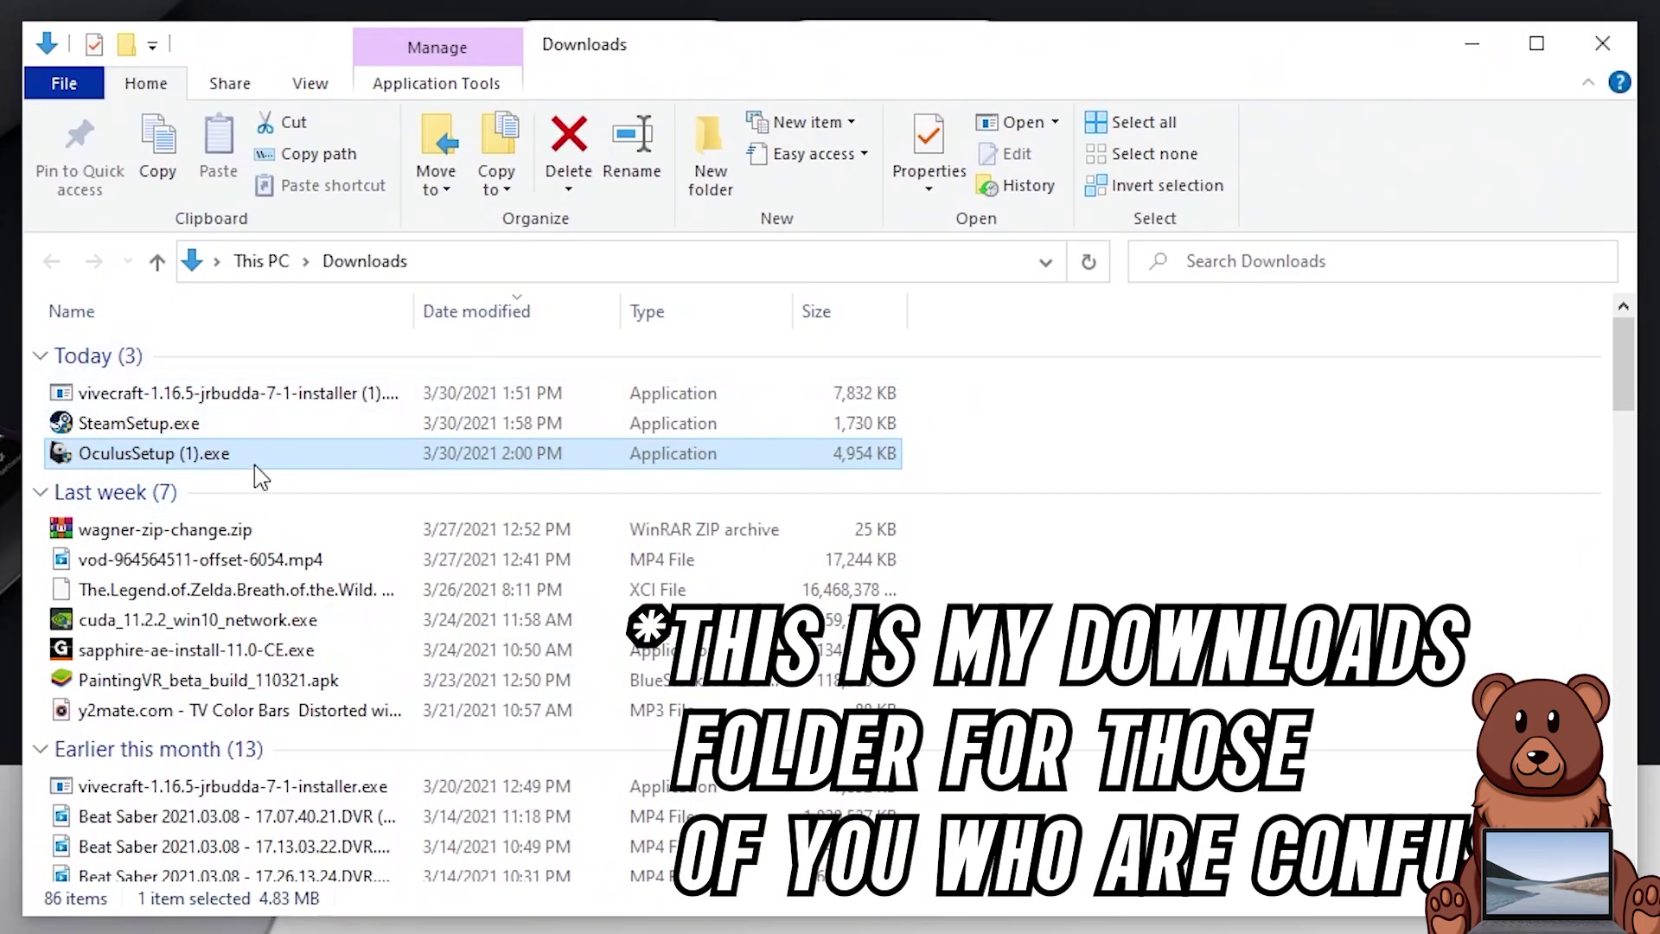
pyautogui.doubleClick(256, 465)
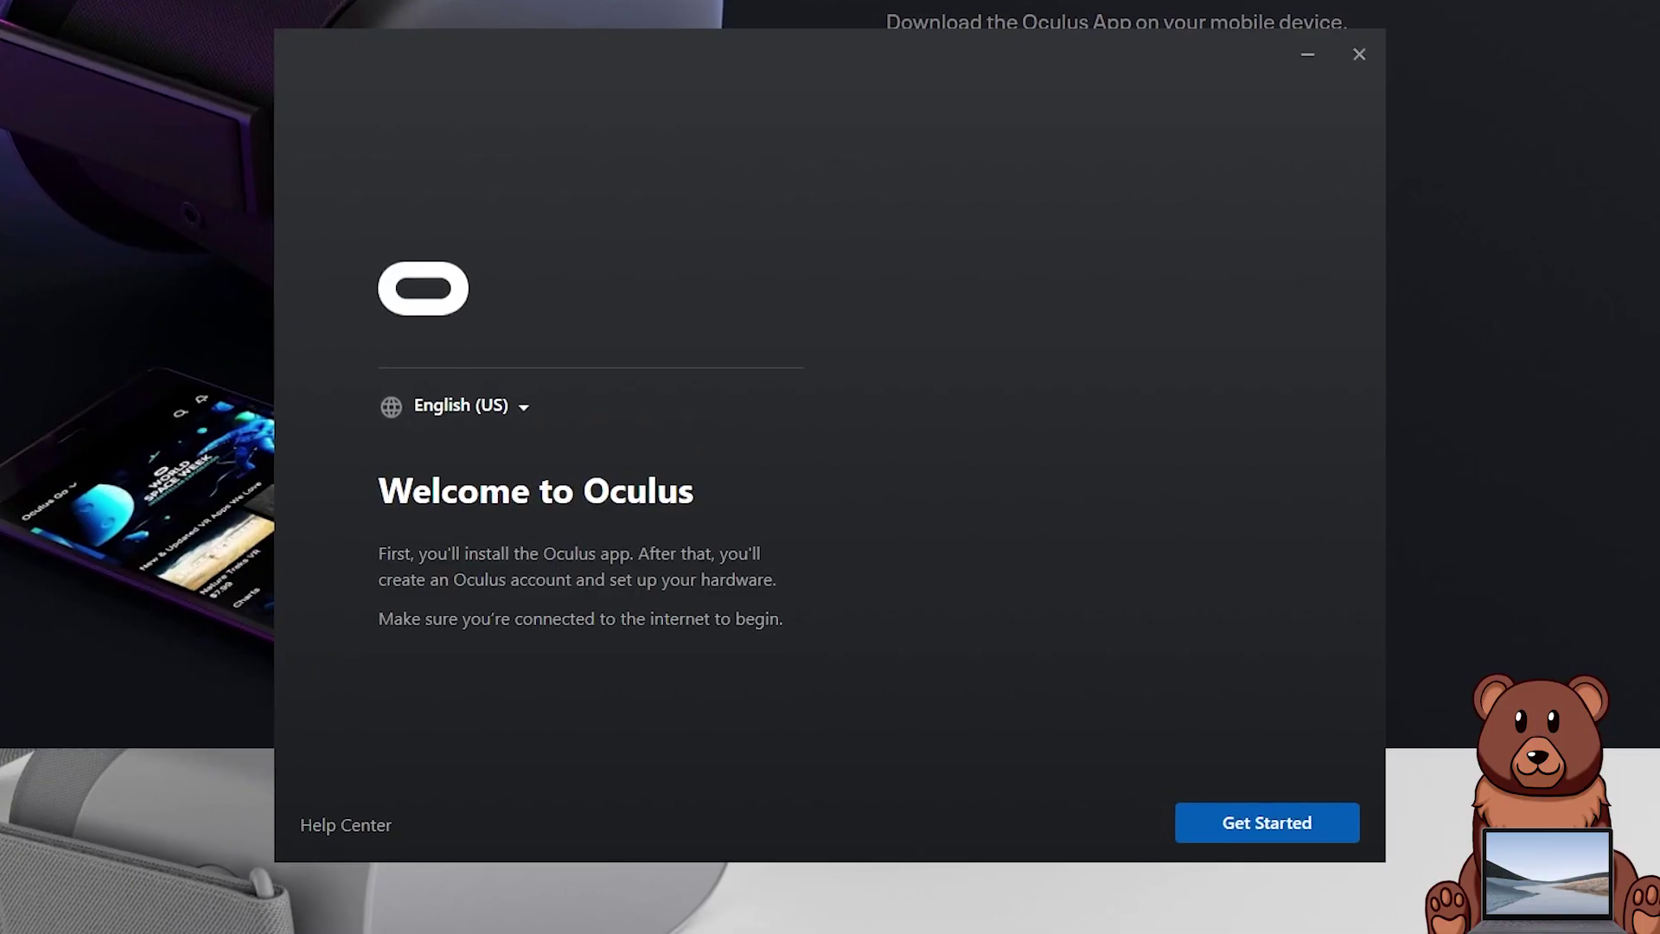
pyautogui.click(1267, 823)
pyautogui.click(1297, 828)
pyautogui.click(1283, 837)
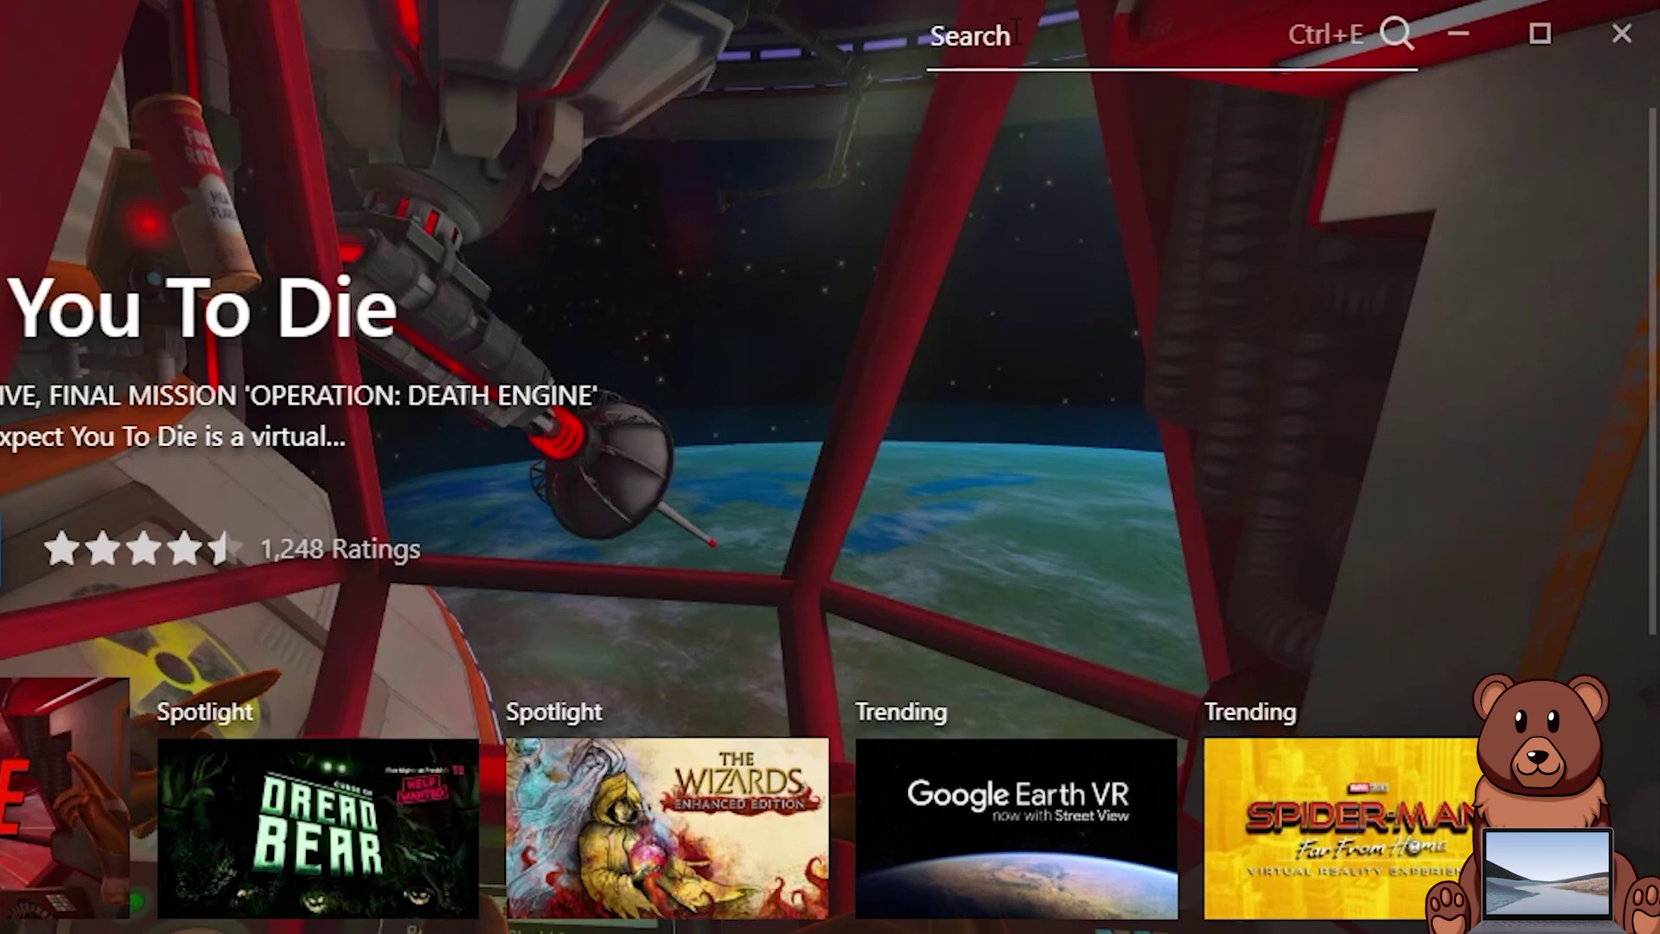
# Search the Oculus store for Minecraft and finish its installation, including the additional system software.
pyautogui.click(1017, 33)
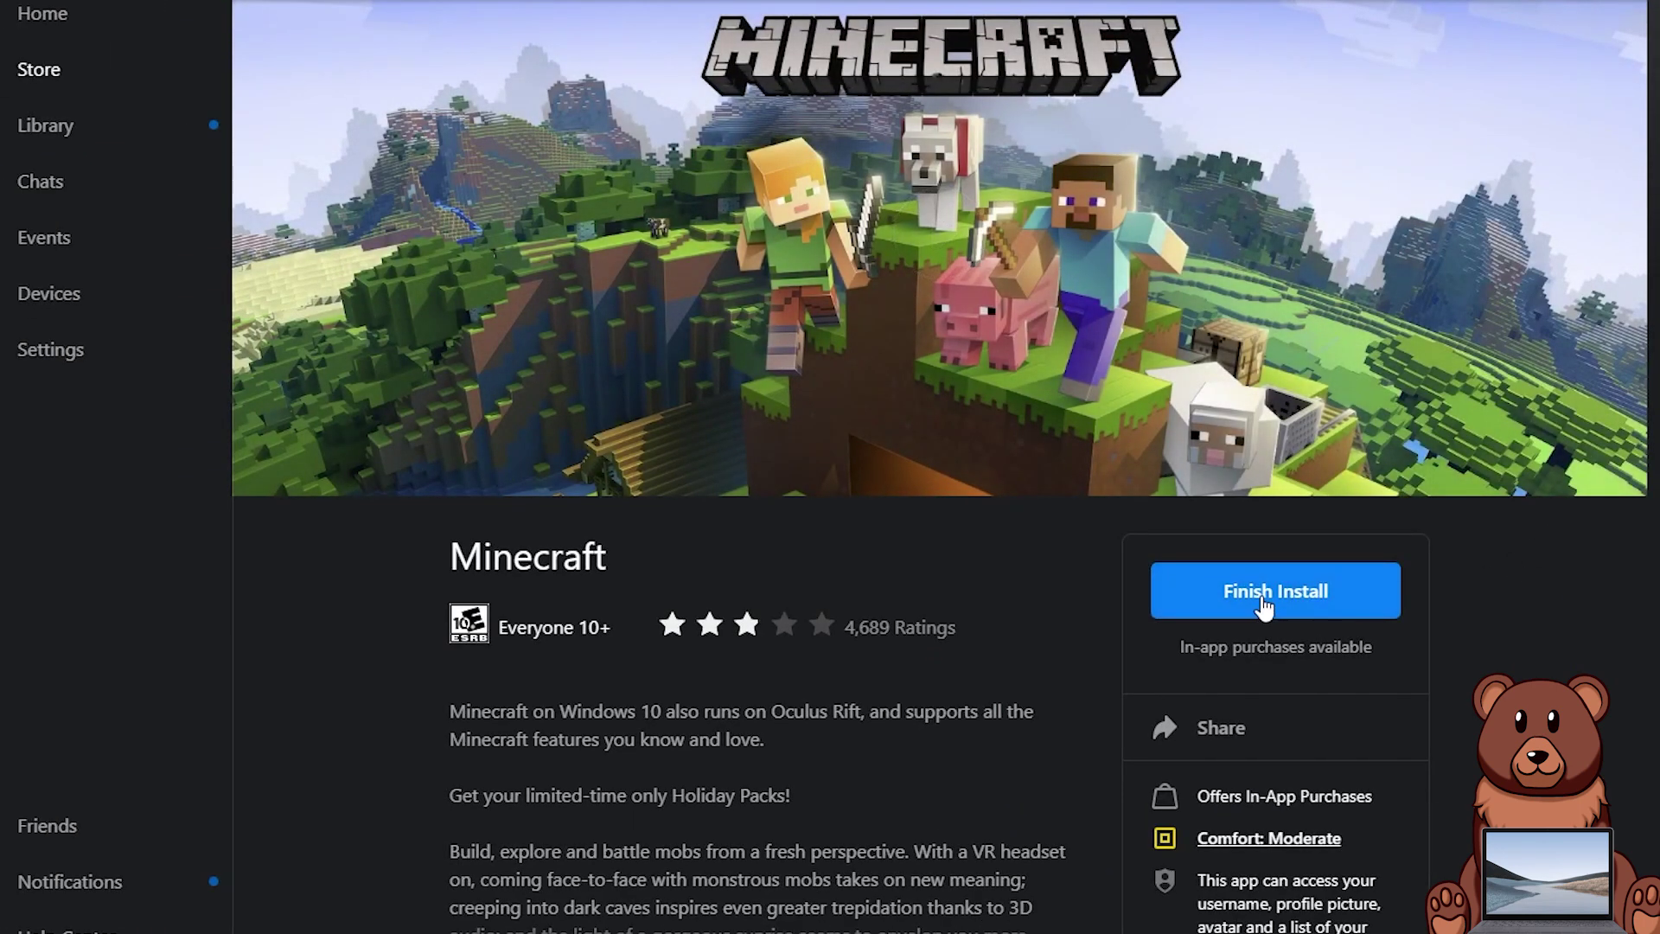
pyautogui.click(1262, 605)
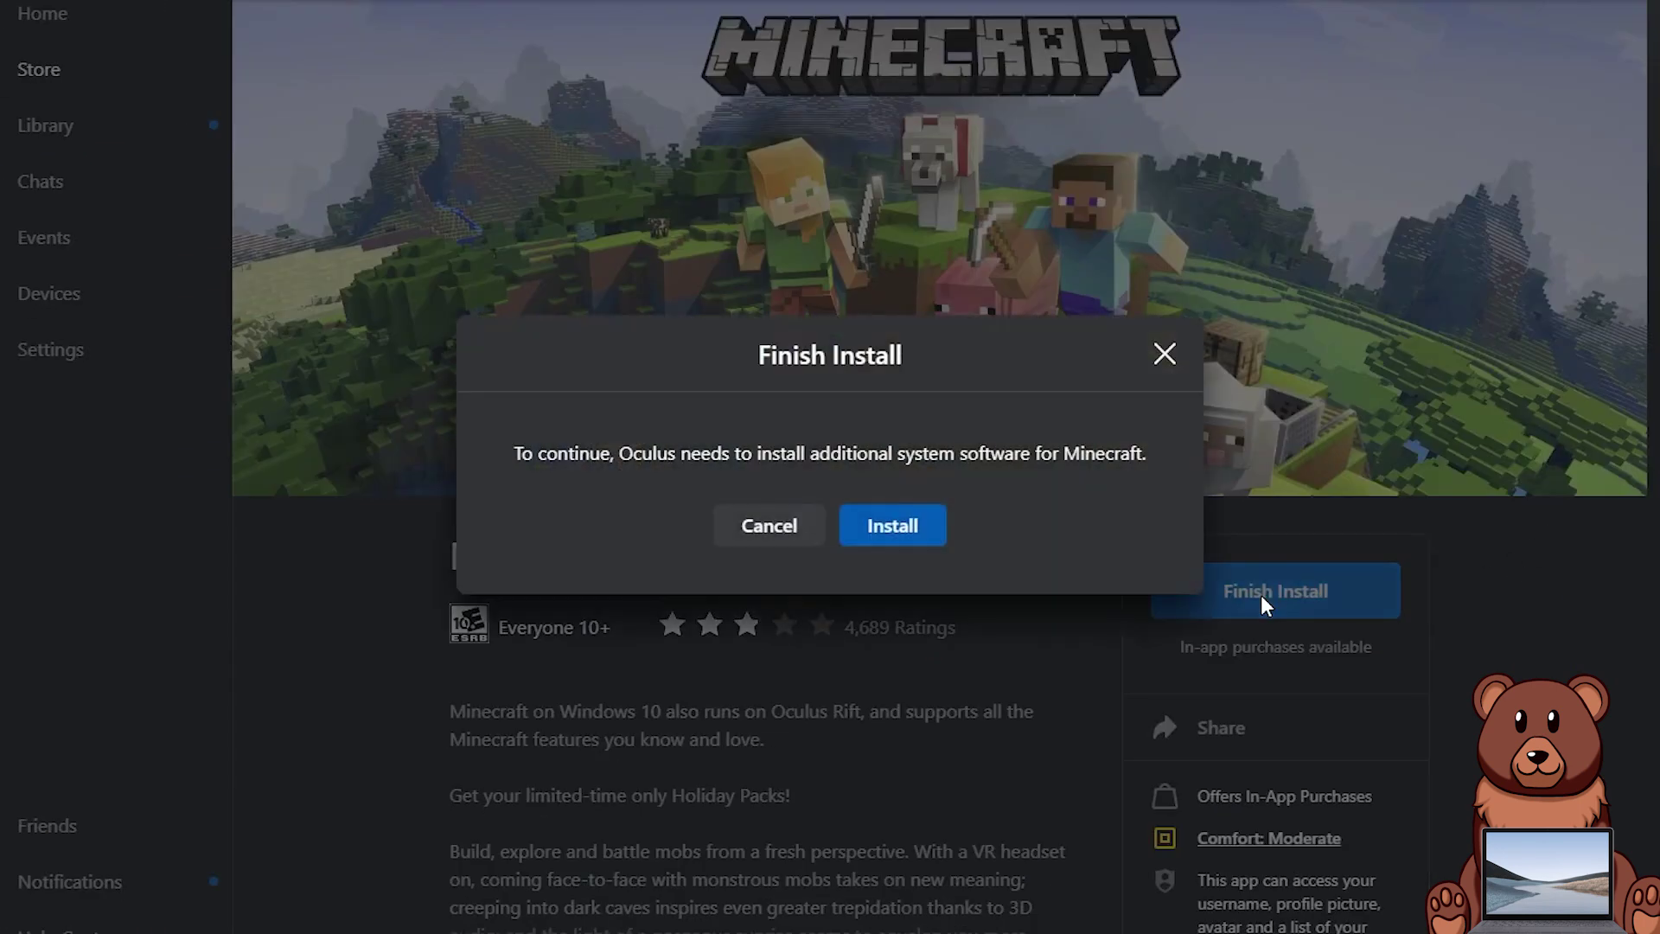
pyautogui.click(884, 518)
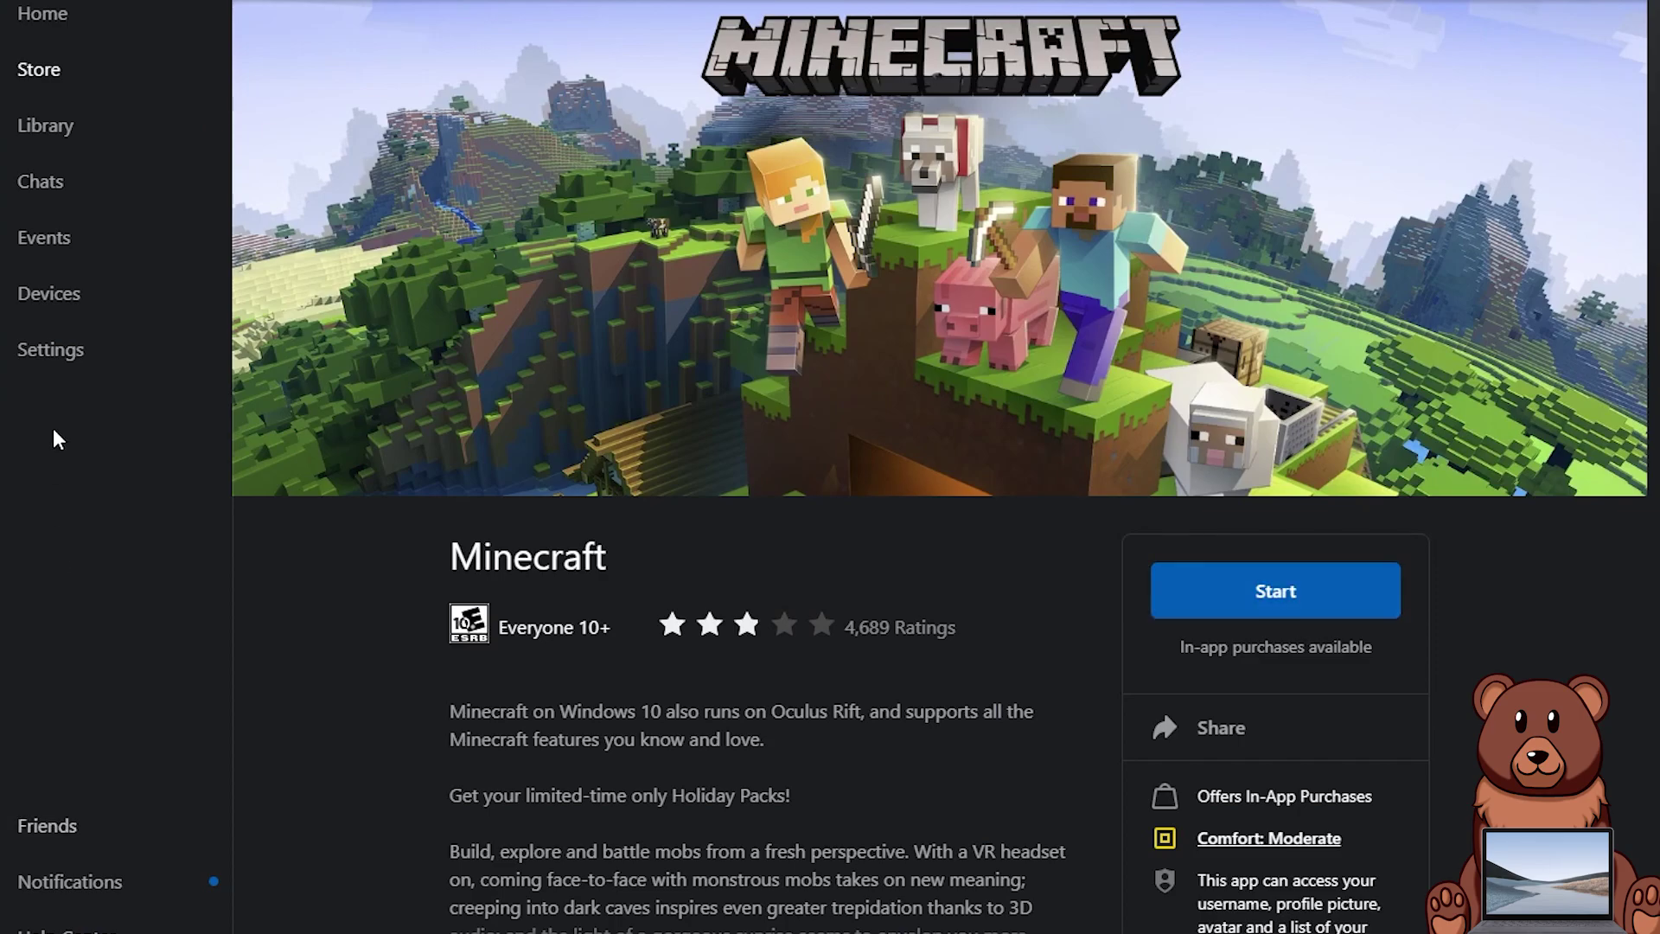
# Check the paired headsets under Devices, and find Minecraft again from Home to reopen its store page.
pyautogui.click(78, 322)
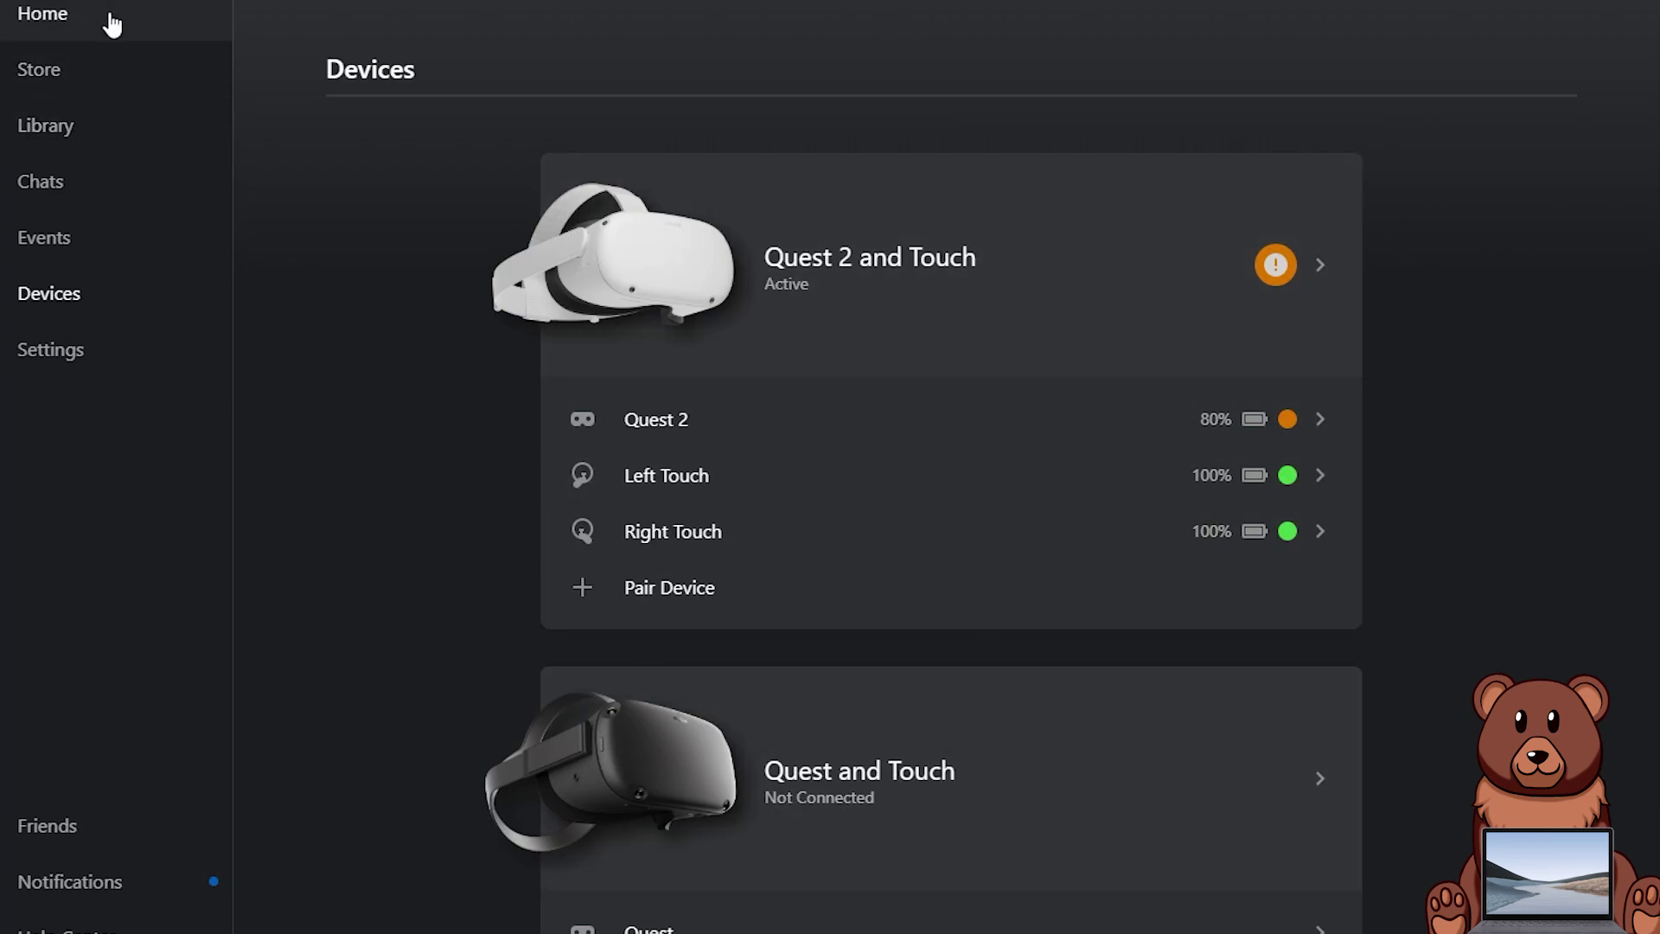
pyautogui.click(113, 23)
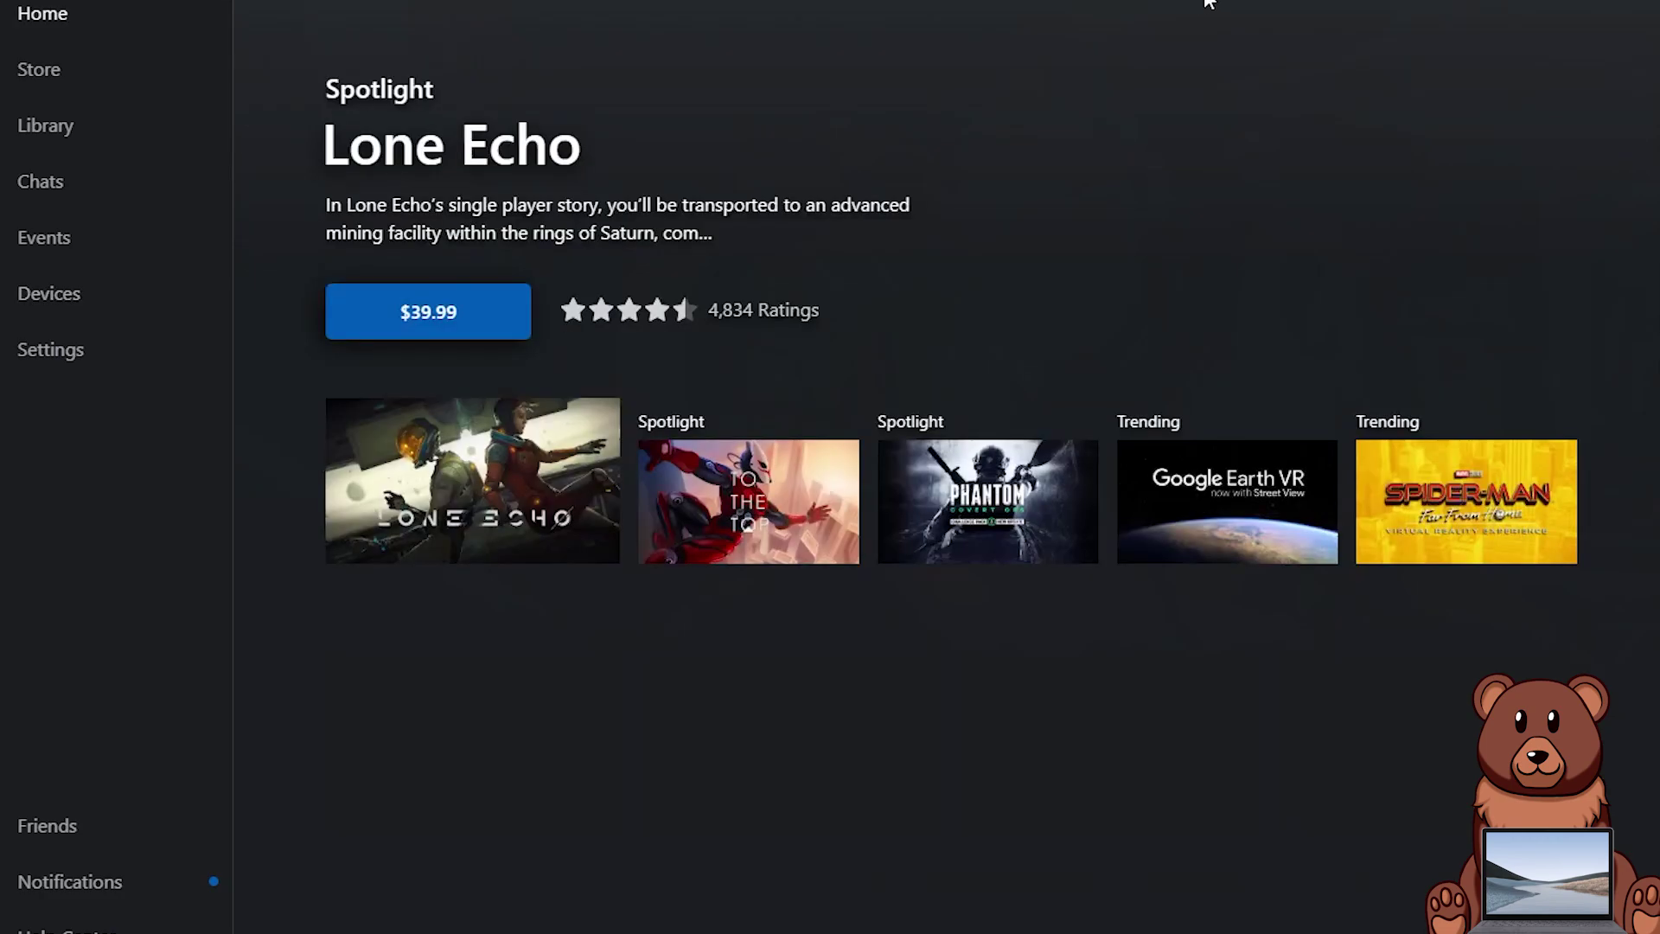
pyautogui.click(1332, 3)
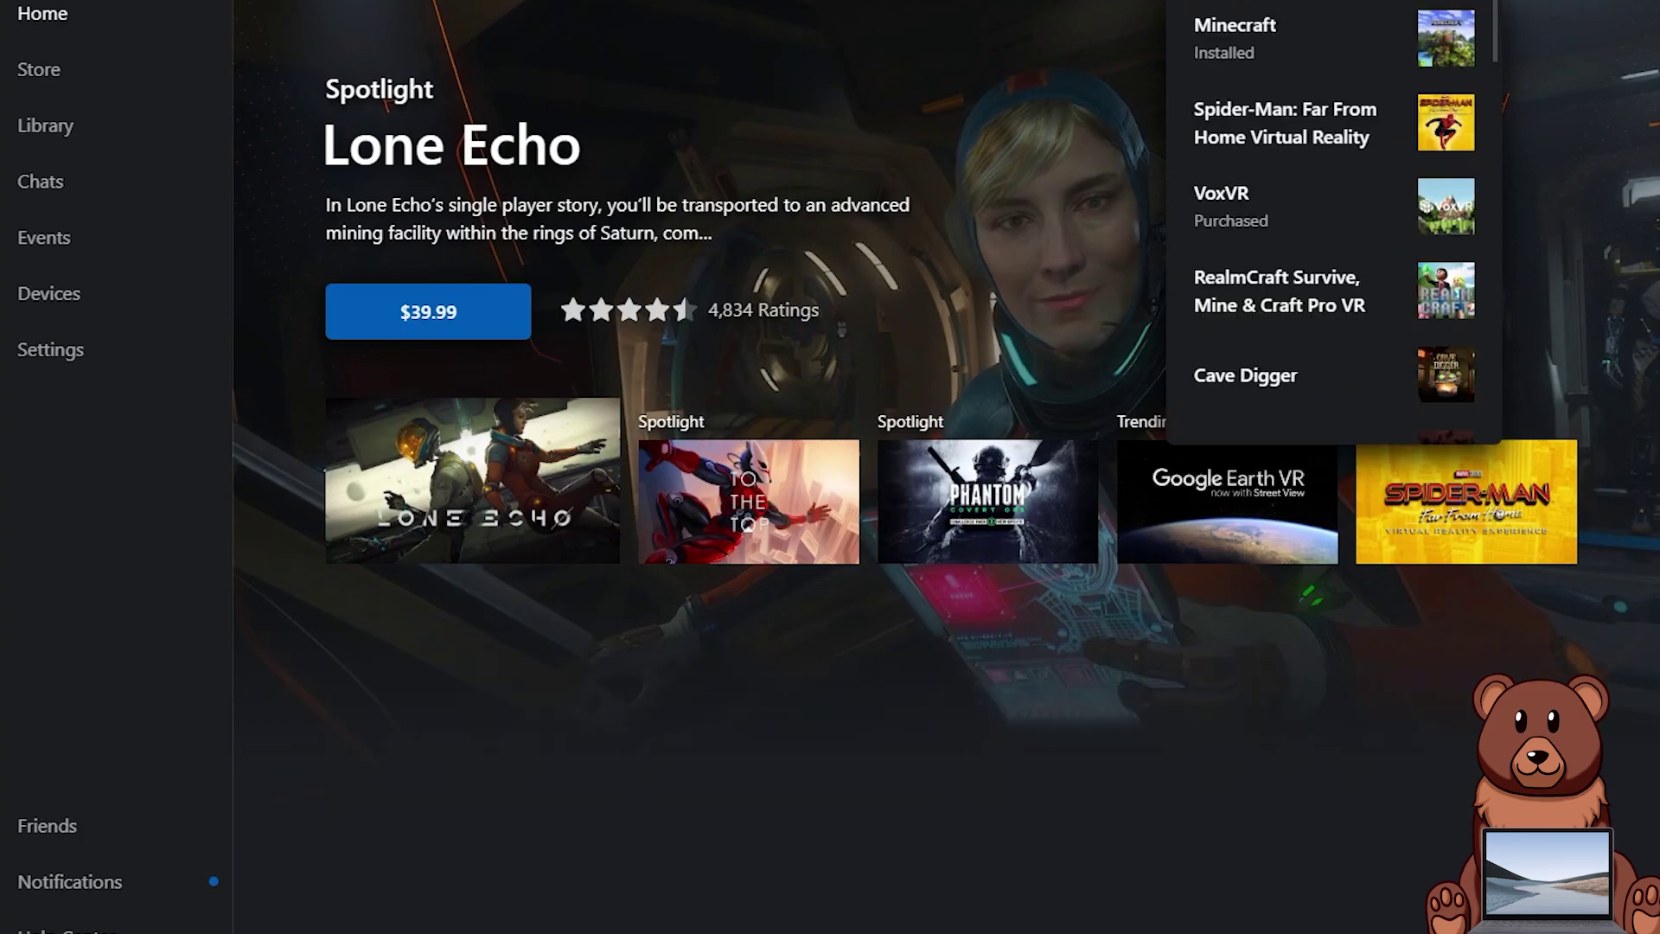
pyautogui.click(1310, 51)
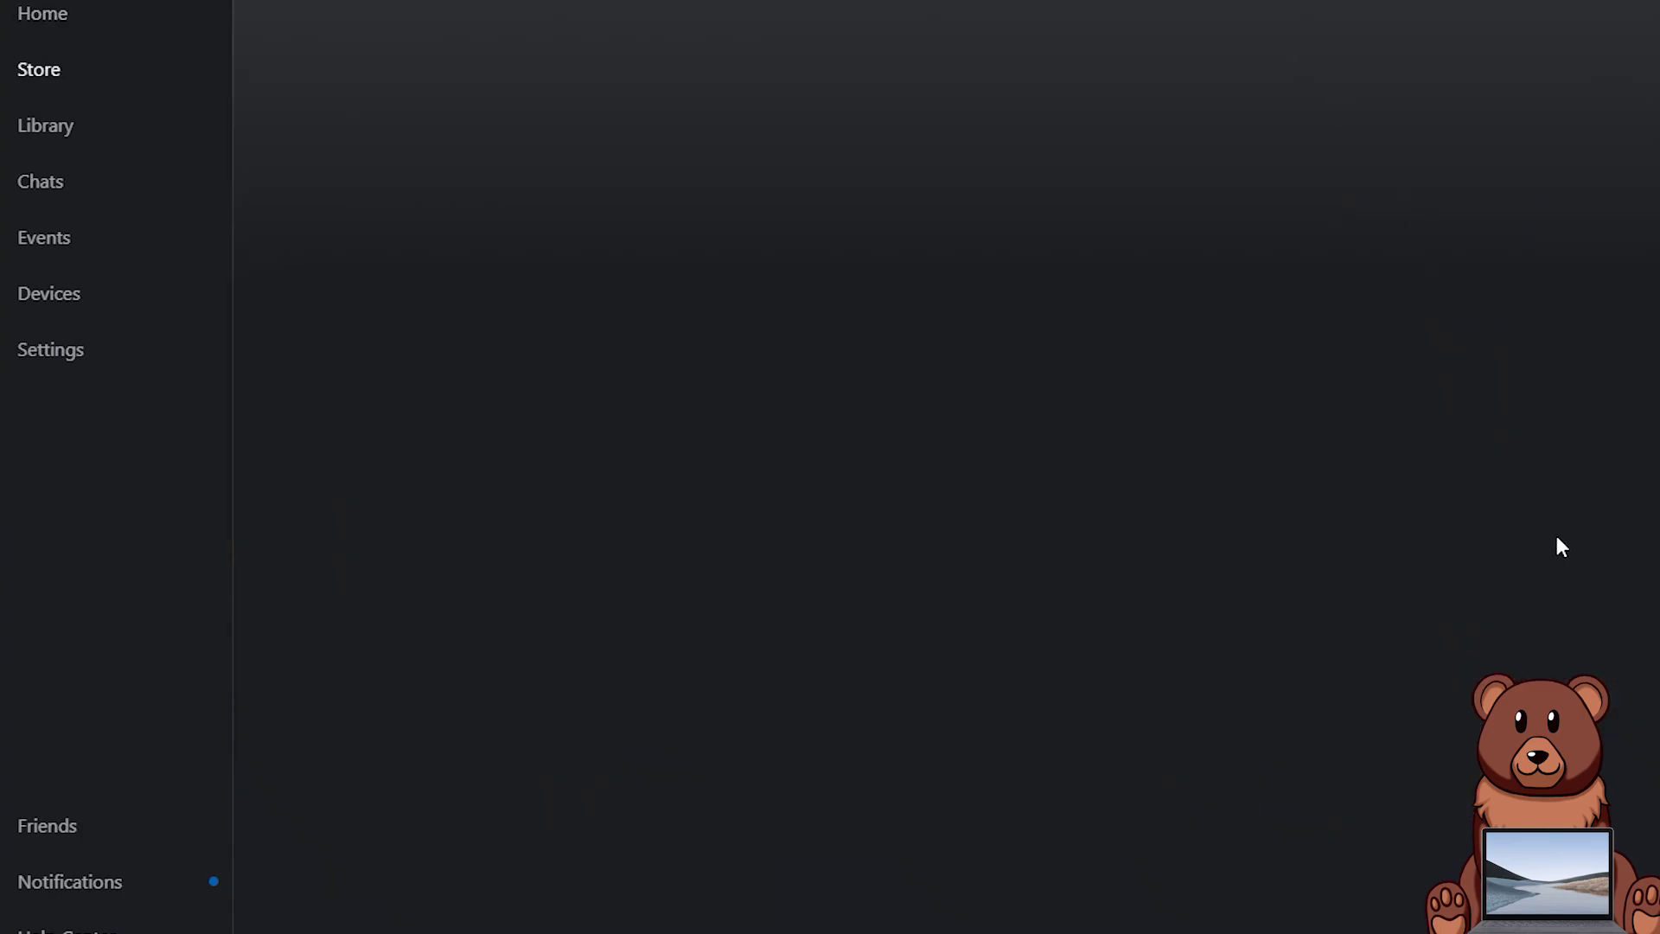